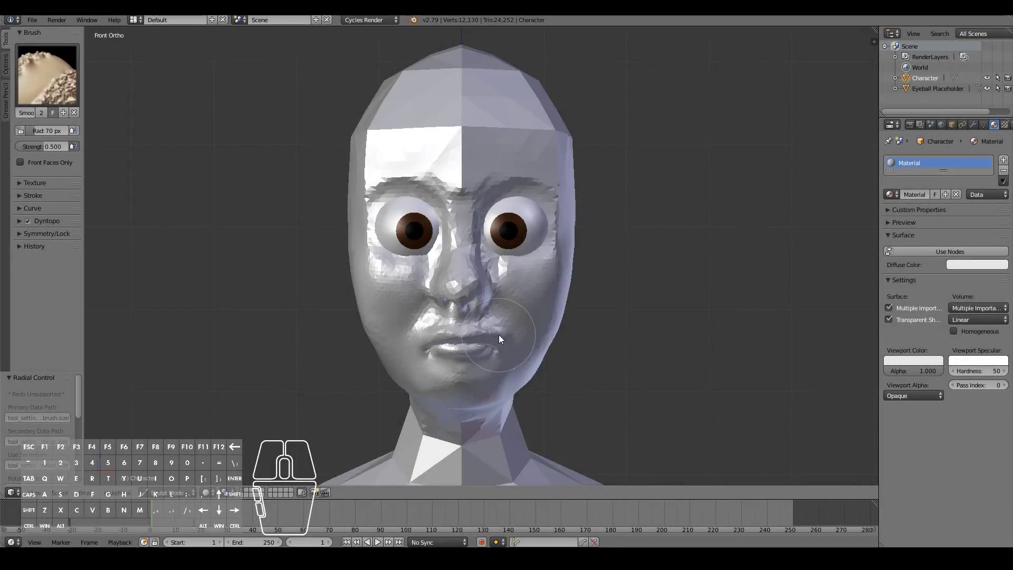
Build up the lower forehead above the eyebrows with horizontal strokes of the Clay Strips brush.
scroll(499, 335, up, 1)
click(36, 71)
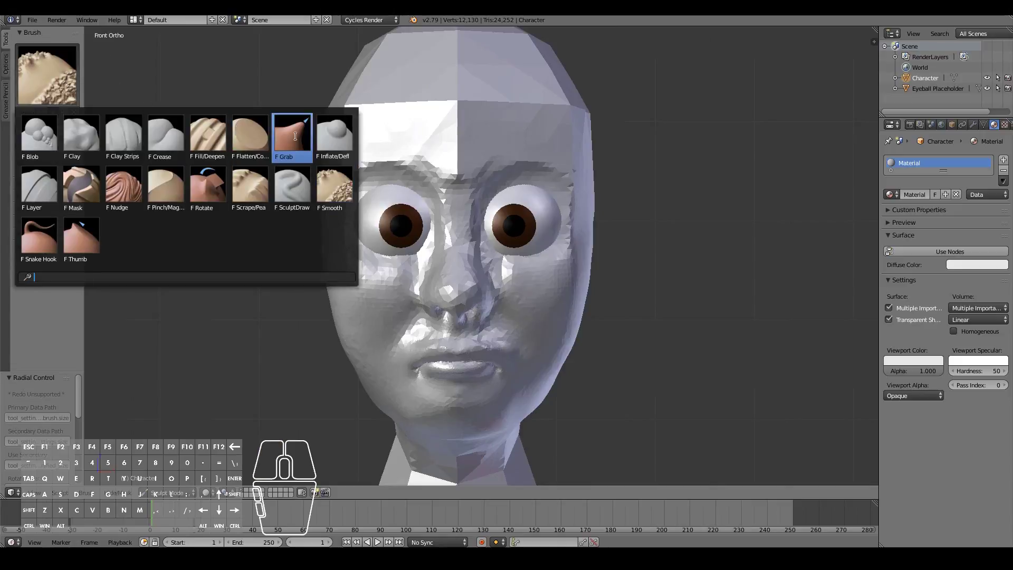
click(123, 134)
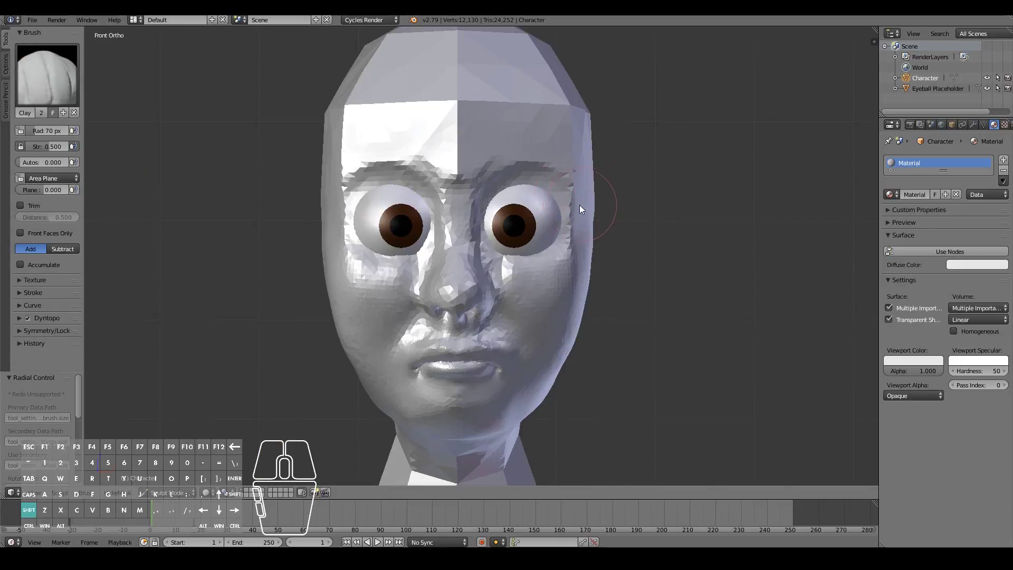
shift+scroll(578, 207, up, 9)
scroll(574, 210, up, 3)
drag(432, 294, 559, 267)
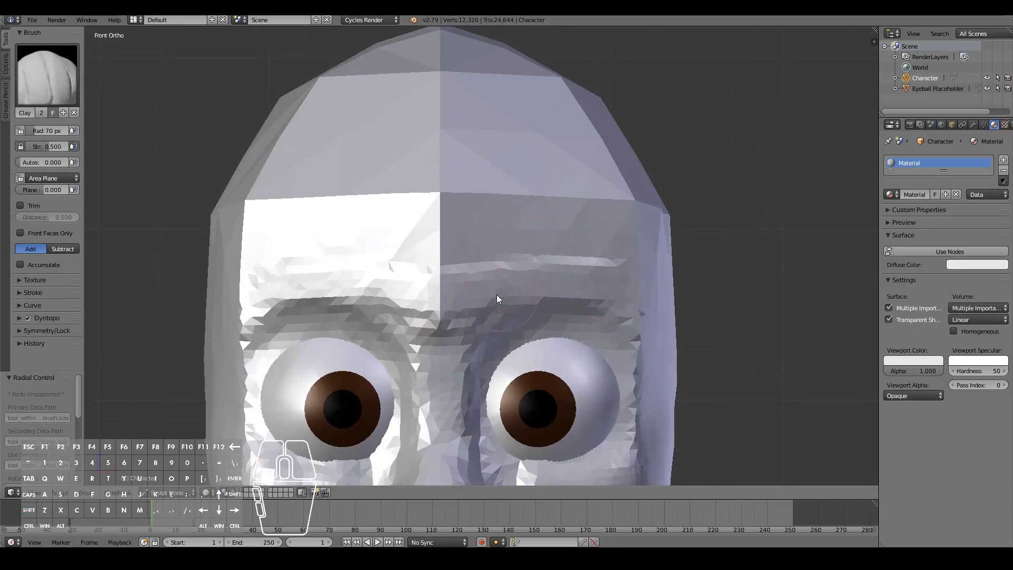
mouse_move(498, 296)
mouse_down()
mouse_move(635, 291)
mouse_move(548, 272)
mouse_move(467, 301)
mouse_move(531, 294)
mouse_move(656, 310)
mouse_move(615, 244)
mouse_move(448, 270)
mouse_up()
scroll(594, 277, down, 3)
scroll(442, 263, up, 3)
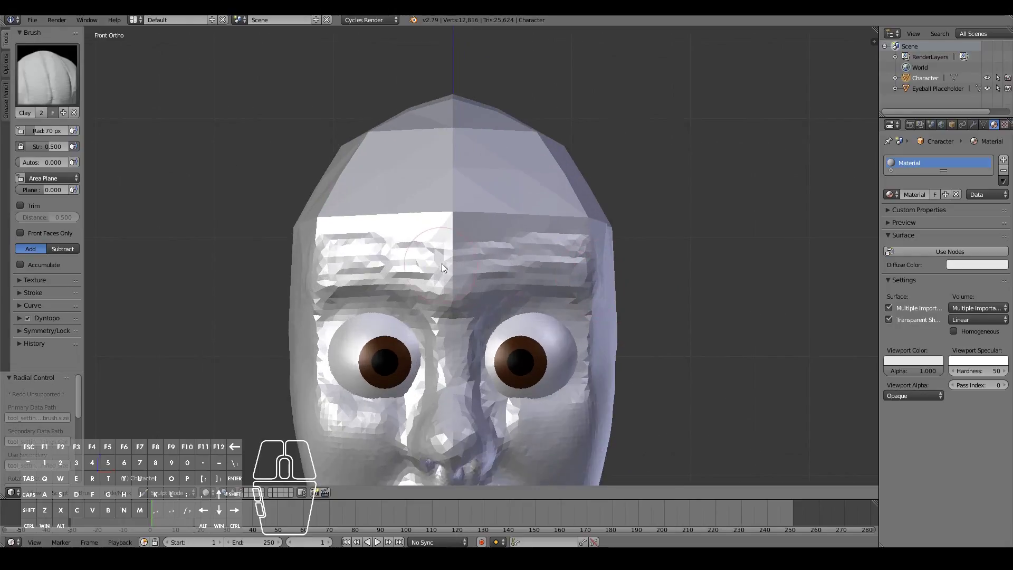
drag(467, 280, 586, 240)
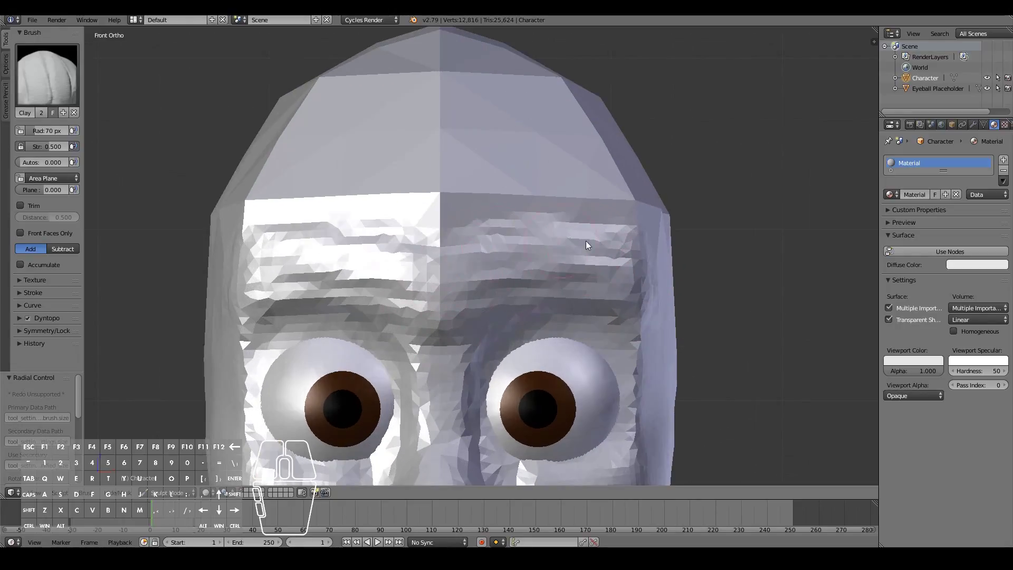
Add Clay Strips strokes across the upper forehead, extending the detailed surface over the hard edge towards the crown.
click(47, 74)
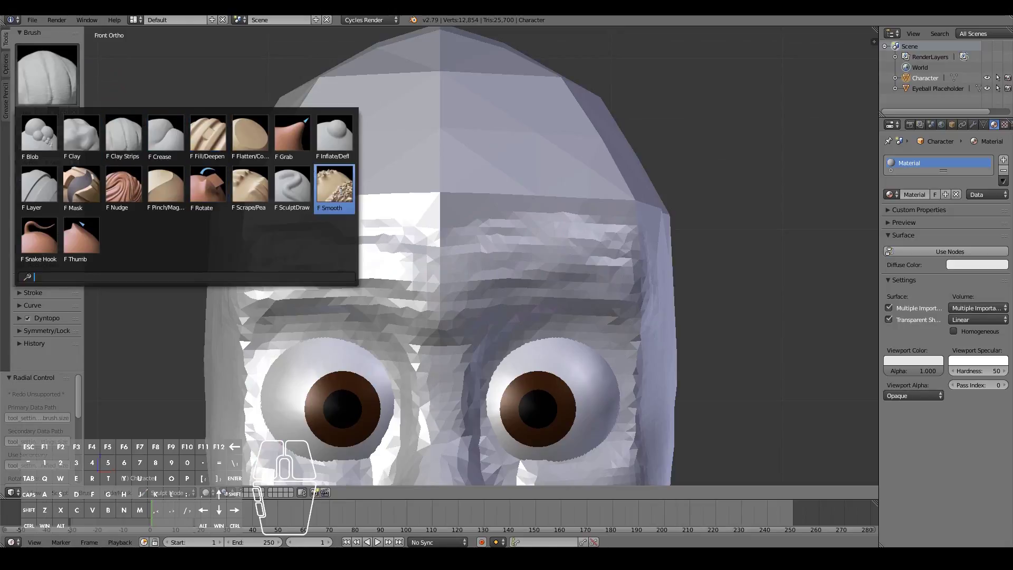
click(123, 136)
mouse_move(475, 232)
mouse_down()
mouse_move(460, 168)
mouse_move(507, 179)
mouse_up()
mouse_move(520, 233)
mouse_down()
mouse_move(556, 176)
mouse_move(577, 182)
mouse_up()
drag(555, 241, 599, 179)
drag(596, 232, 629, 180)
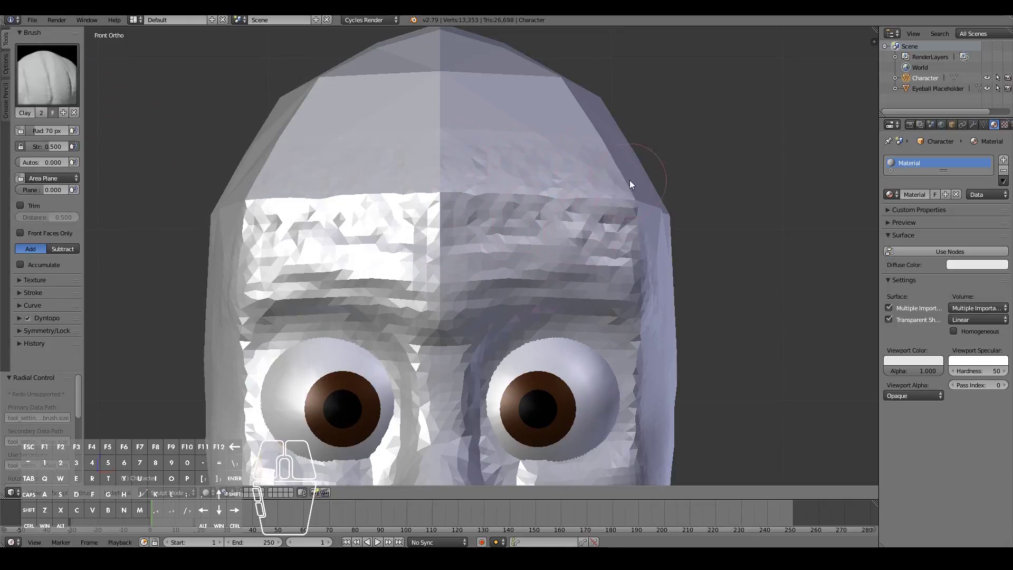
Smooth the clay strokes across the forehead with the Smooth brush, out to the temples.
click(68, 78)
click(334, 199)
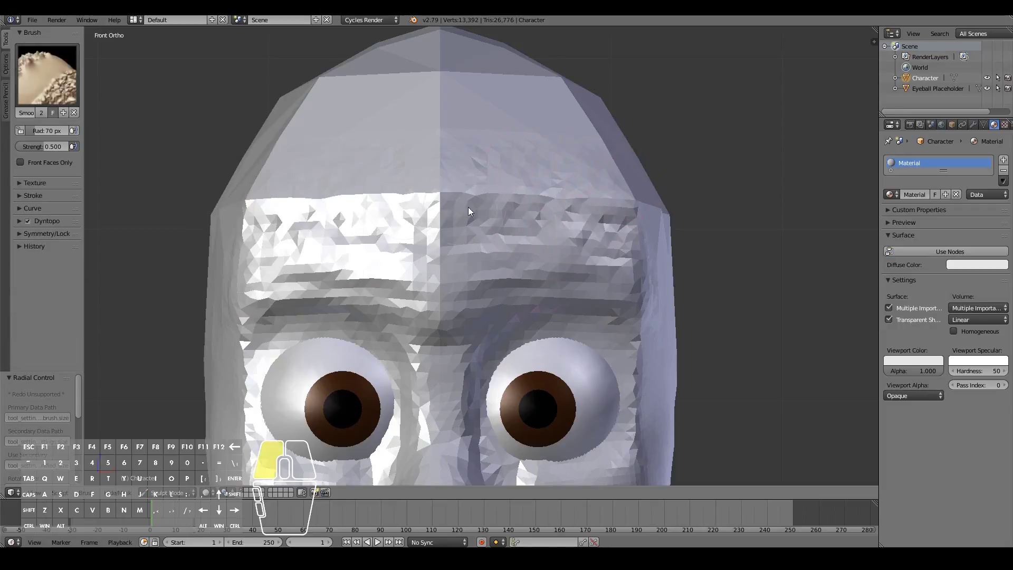
mouse_move(416, 200)
mouse_down()
mouse_move(503, 222)
mouse_move(635, 219)
mouse_up()
mouse_move(444, 269)
mouse_down()
mouse_move(482, 302)
mouse_move(443, 340)
mouse_move(564, 286)
mouse_move(648, 283)
mouse_move(632, 255)
mouse_move(647, 240)
mouse_up()
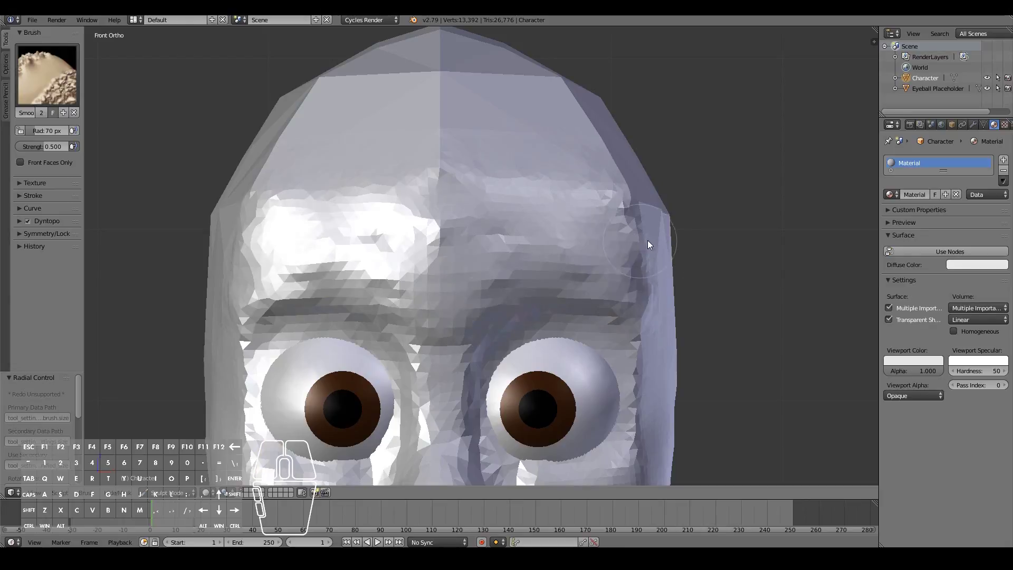
mouse_move(403, 224)
mouse_down()
mouse_move(416, 224)
mouse_move(407, 232)
mouse_up()
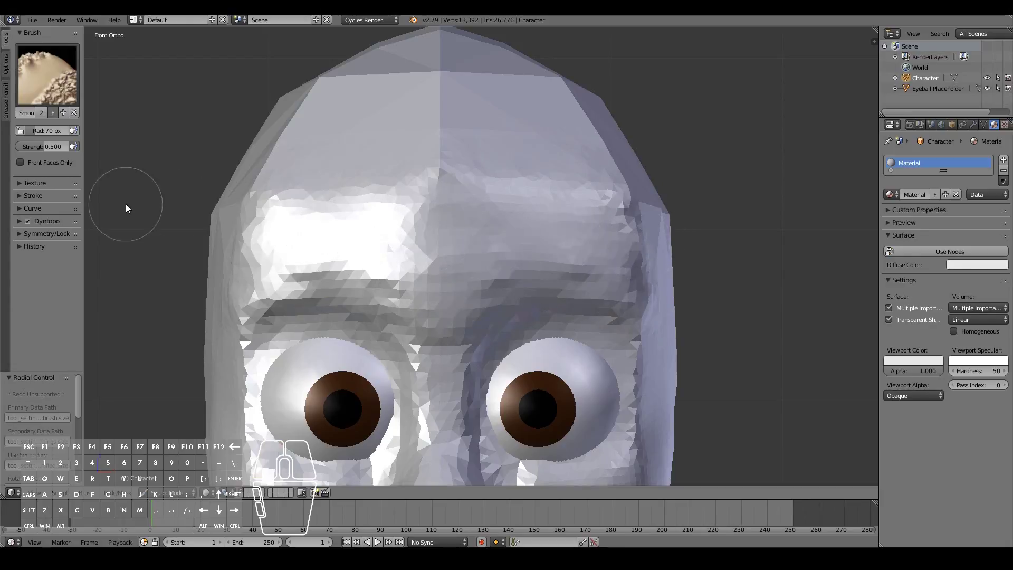
Even out the front of the forehead and the area above the brows with the Flatten/Contrast brush.
click(21, 83)
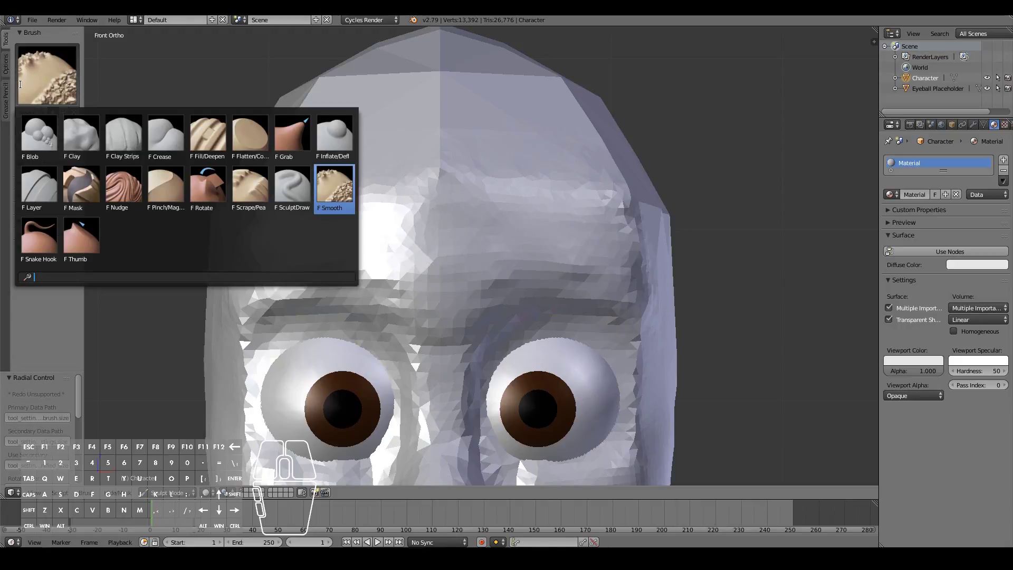
click(251, 136)
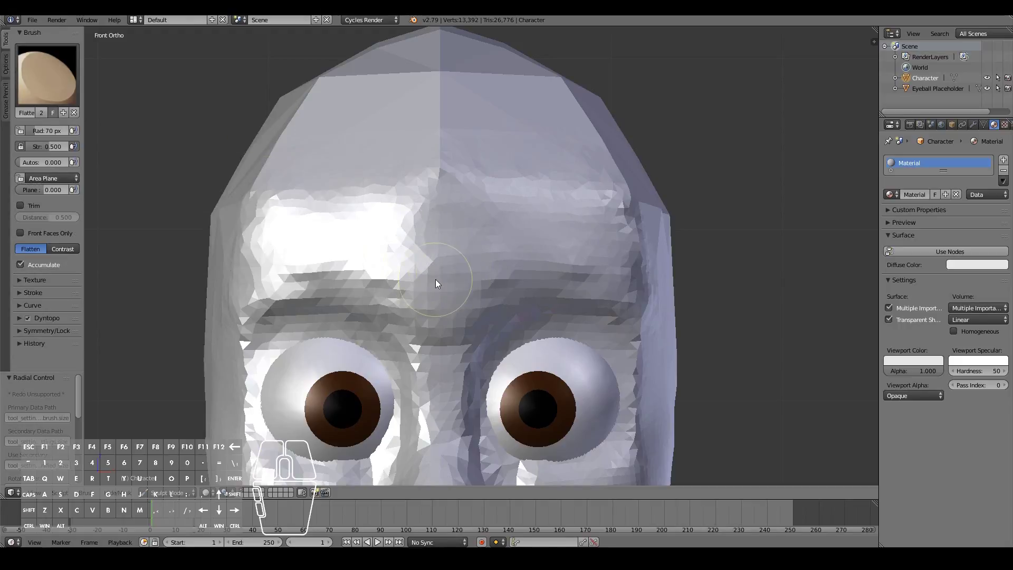
mouse_move(435, 281)
mouse_down()
mouse_move(441, 180)
mouse_move(499, 167)
mouse_move(575, 189)
mouse_move(607, 177)
mouse_move(635, 281)
mouse_up()
mouse_move(575, 202)
mouse_down()
mouse_move(572, 251)
mouse_move(416, 286)
mouse_move(428, 191)
mouse_up()
click(18, 40)
Flatten the hard ridge at the temple and the side of the head, blending the forehead into the skull.
mouse_move(636, 299)
middle_down()
mouse_move(555, 304)
mouse_move(540, 291)
middle_up()
click(541, 170)
scroll(569, 212, down, 2)
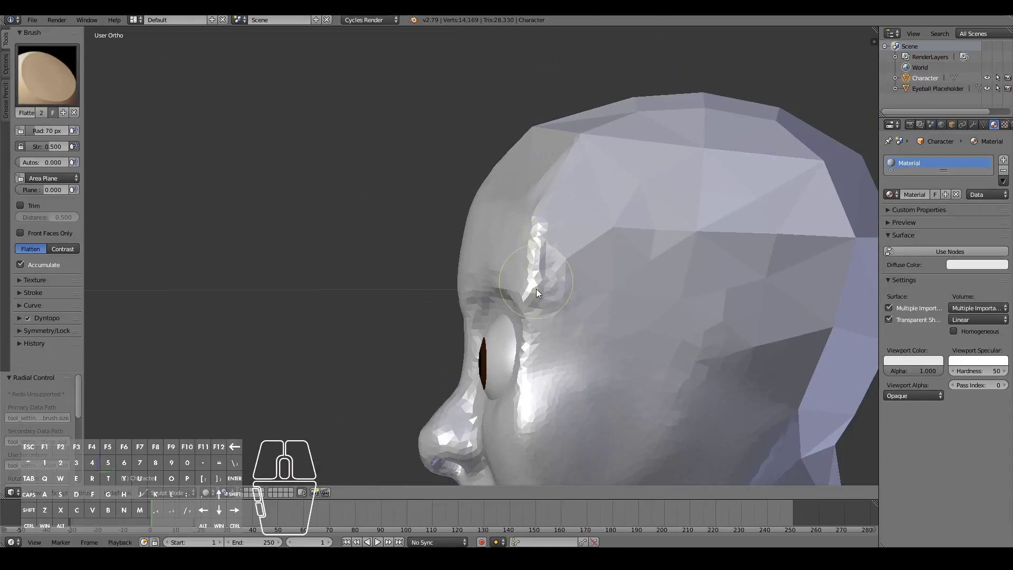
drag(540, 248, 542, 227)
click(541, 235)
middle_drag(559, 227, 583, 259)
mouse_move(582, 254)
mouse_down()
mouse_move(581, 224)
mouse_move(603, 260)
mouse_move(596, 276)
mouse_up()
mouse_move(596, 276)
middle_down()
mouse_move(638, 278)
mouse_move(667, 300)
middle_up()
mouse_move(681, 302)
mouse_down()
mouse_move(692, 278)
mouse_move(603, 211)
mouse_up()
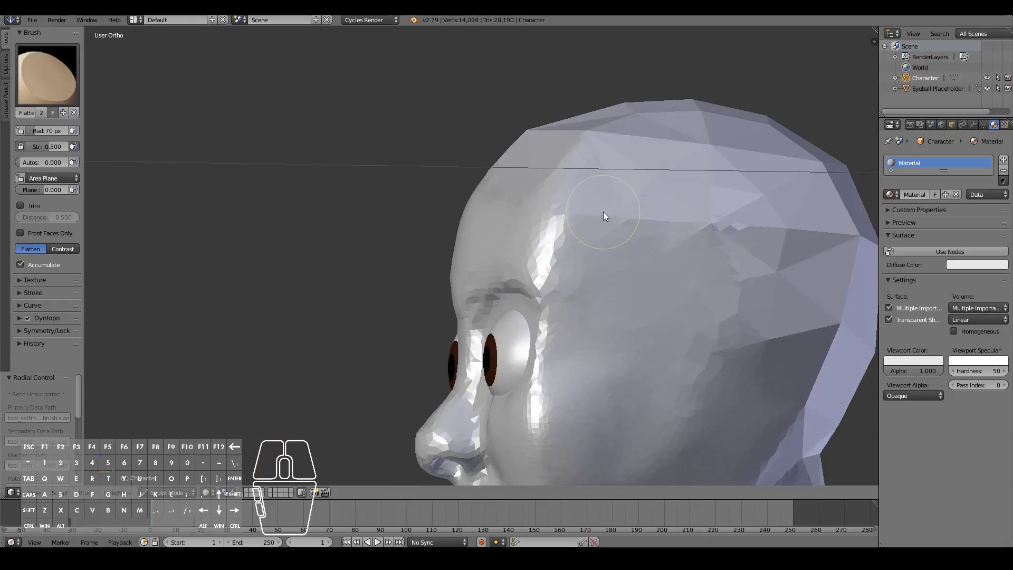
mouse_move(685, 210)
mouse_down()
mouse_move(642, 182)
mouse_move(628, 211)
mouse_up()
Add volume along the inner edge of the eye socket with the Blob brush at a 25 px radius.
scroll(624, 223, down, 3)
key(KP_1)
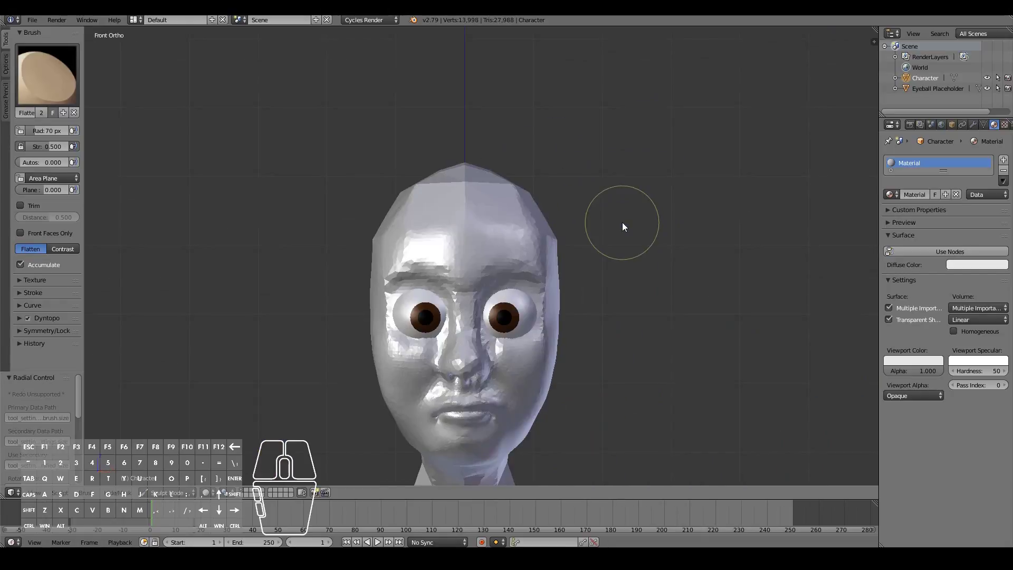
scroll(663, 299, up, 3)
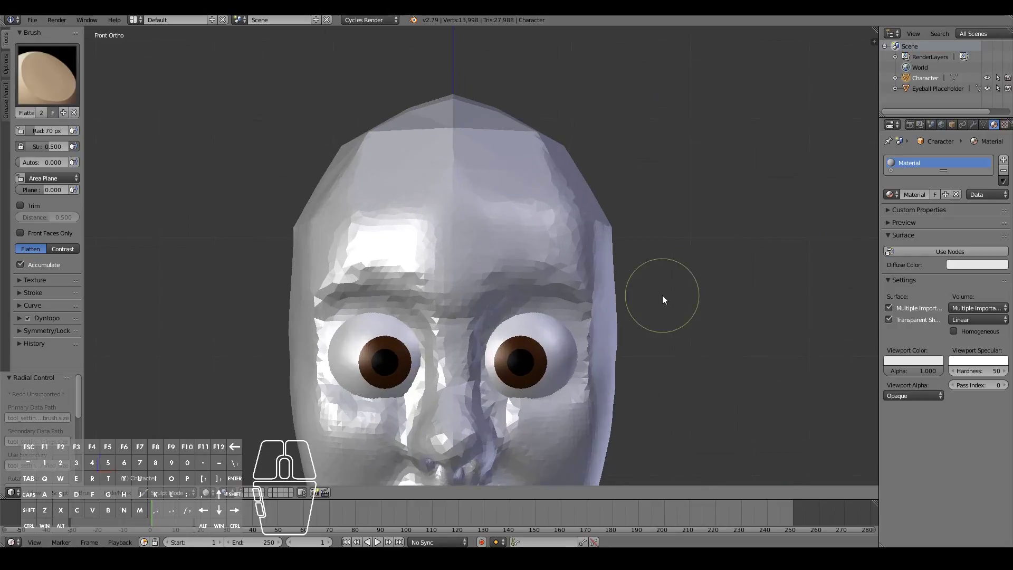
shift+scroll(663, 296, down, 8)
scroll(533, 257, up, 4)
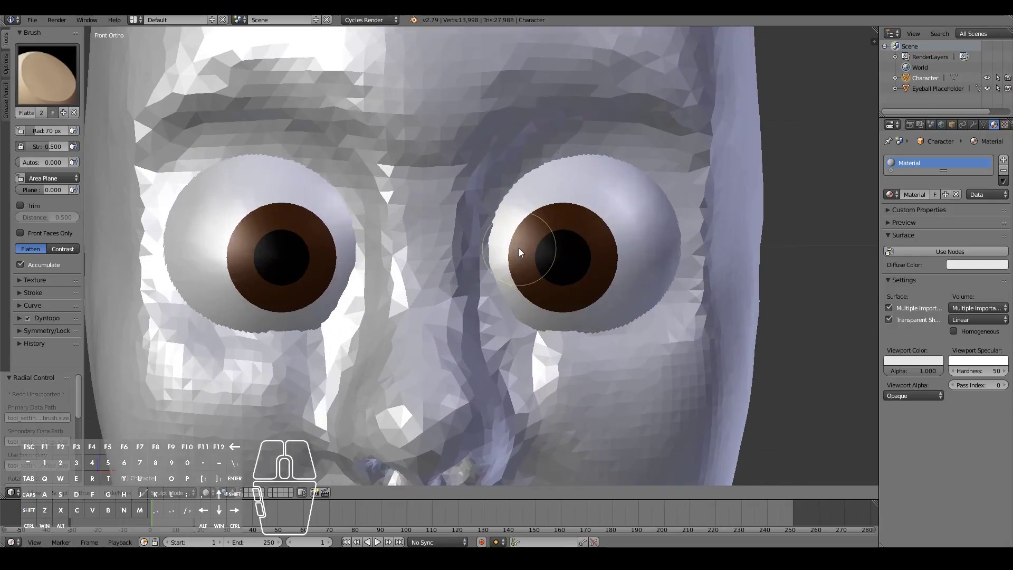
click(47, 77)
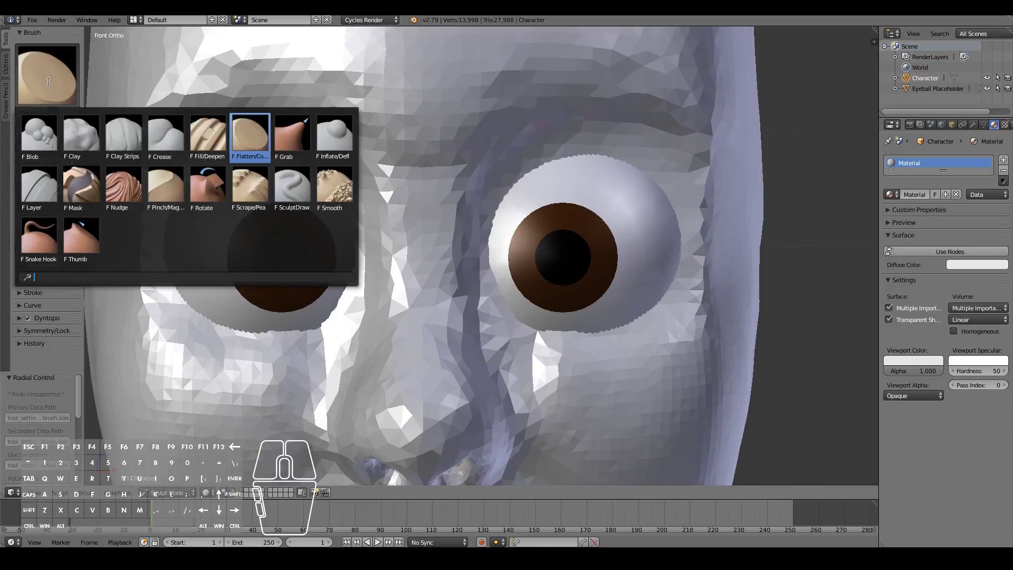
click(33, 133)
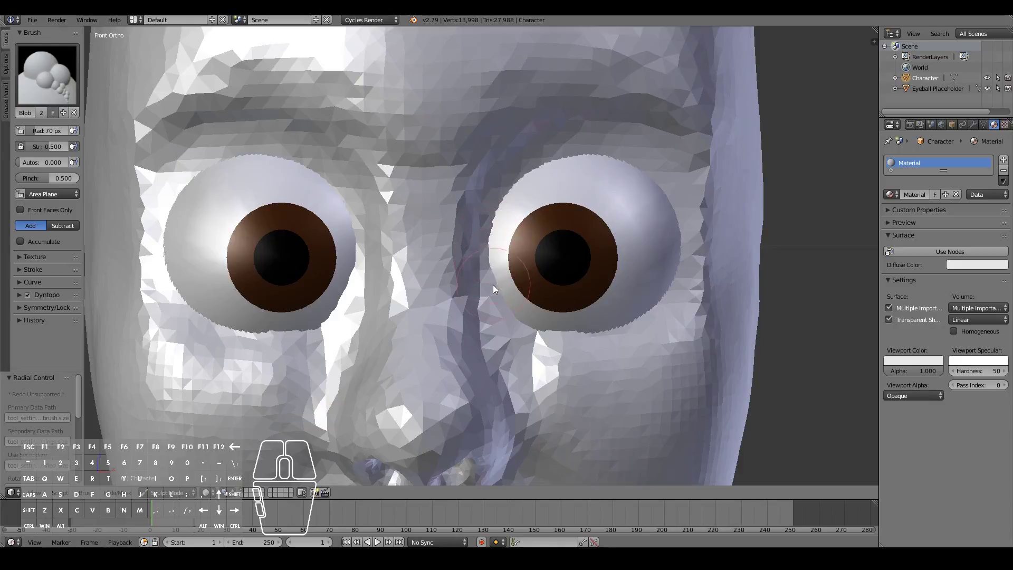
key(f)
click(469, 290)
mouse_move(509, 304)
mouse_down()
mouse_move(493, 261)
mouse_move(503, 213)
mouse_move(495, 248)
mouse_move(500, 229)
mouse_up()
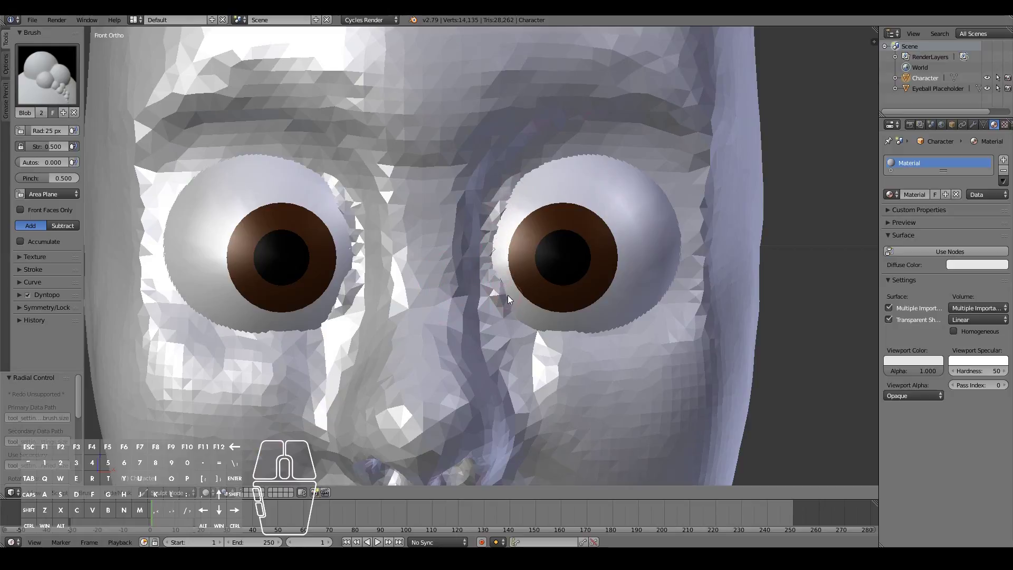
Set the Blob brush radius to 45 px and build raised upper and lower eyelid rims around the eyeballs.
key(f)
click(512, 309)
mouse_move(512, 308)
mouse_down()
mouse_move(489, 248)
mouse_move(508, 202)
mouse_move(540, 165)
mouse_move(600, 147)
mouse_move(664, 186)
mouse_move(681, 266)
mouse_move(653, 180)
mouse_move(569, 163)
mouse_move(508, 206)
mouse_move(494, 293)
mouse_move(506, 207)
mouse_move(567, 151)
mouse_move(659, 182)
mouse_move(694, 269)
mouse_up()
mouse_move(501, 290)
mouse_down()
mouse_move(529, 176)
mouse_move(622, 154)
mouse_move(692, 242)
mouse_move(686, 288)
mouse_up()
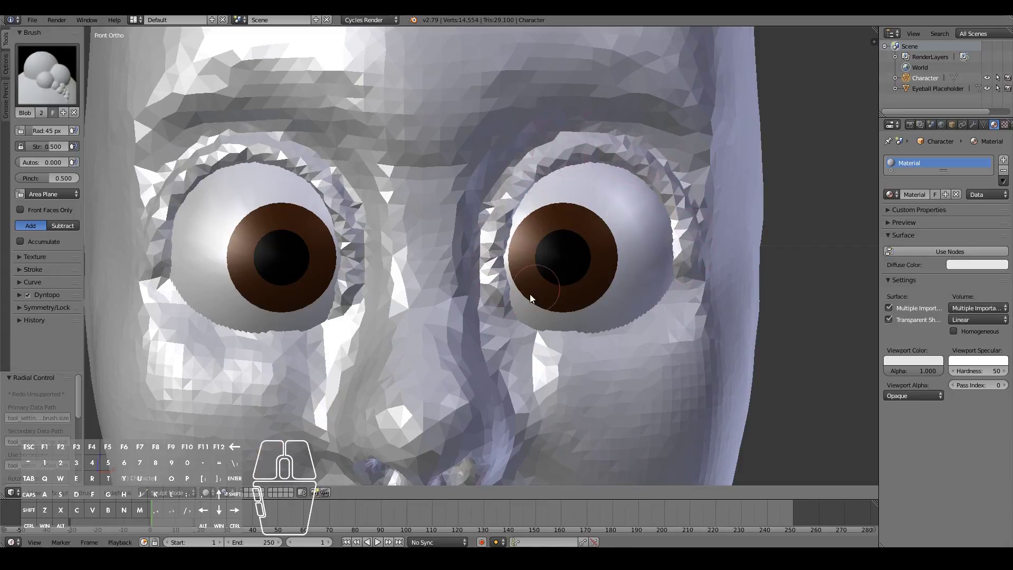
mouse_move(511, 325)
mouse_down()
mouse_move(601, 337)
mouse_move(685, 287)
mouse_move(540, 312)
mouse_move(602, 339)
mouse_move(683, 283)
mouse_move(537, 328)
mouse_move(584, 335)
mouse_move(677, 276)
mouse_move(548, 335)
mouse_move(506, 323)
mouse_move(541, 329)
mouse_move(679, 269)
mouse_up()
mouse_move(553, 332)
mouse_down()
mouse_move(606, 331)
mouse_move(646, 257)
mouse_up()
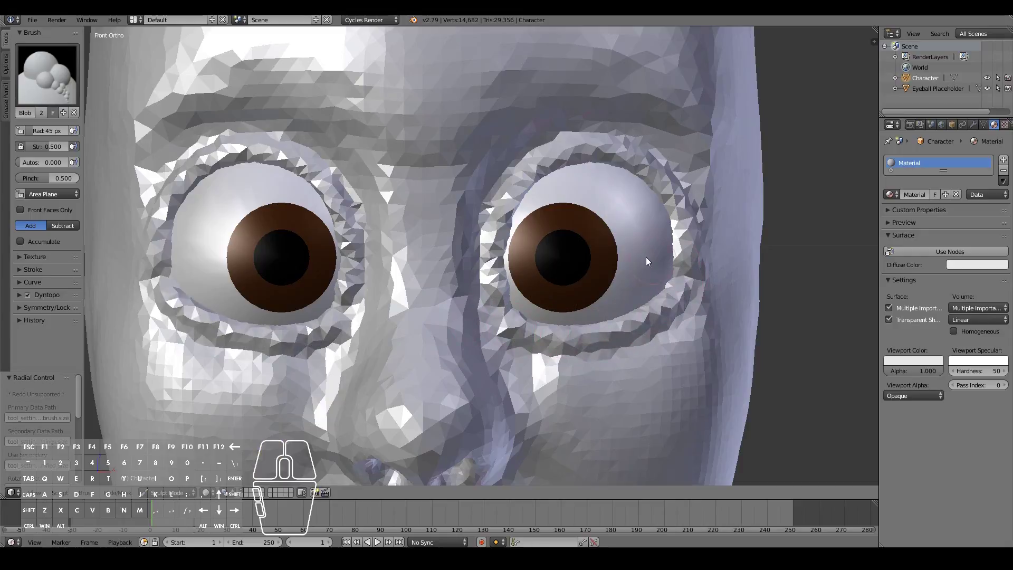
mouse_move(489, 284)
mouse_down()
mouse_move(498, 291)
mouse_move(495, 232)
mouse_move(494, 264)
mouse_move(498, 233)
mouse_move(542, 157)
mouse_move(642, 153)
mouse_move(688, 258)
mouse_up()
scroll(624, 296, down, 6)
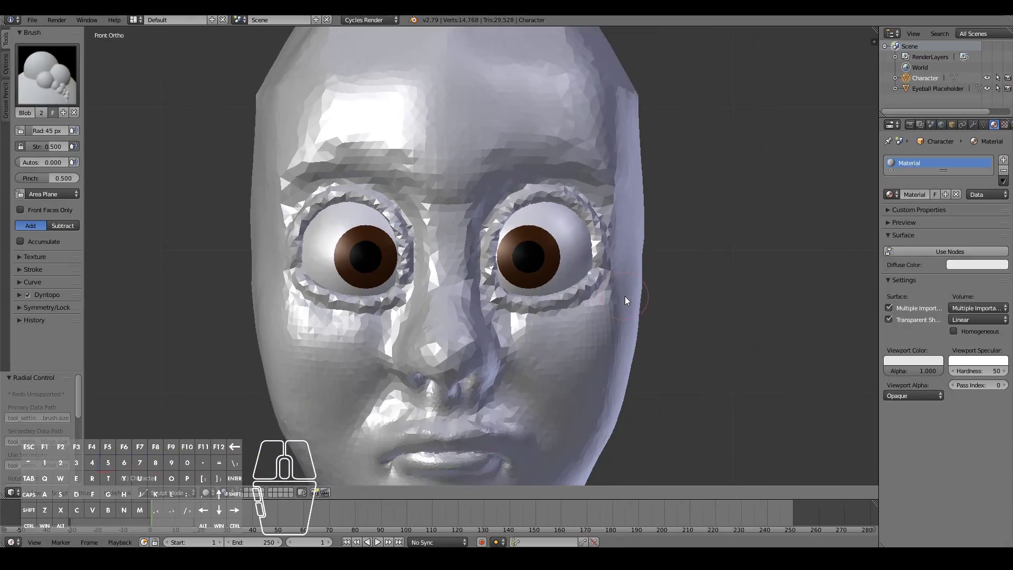
scroll(623, 302, up, 6)
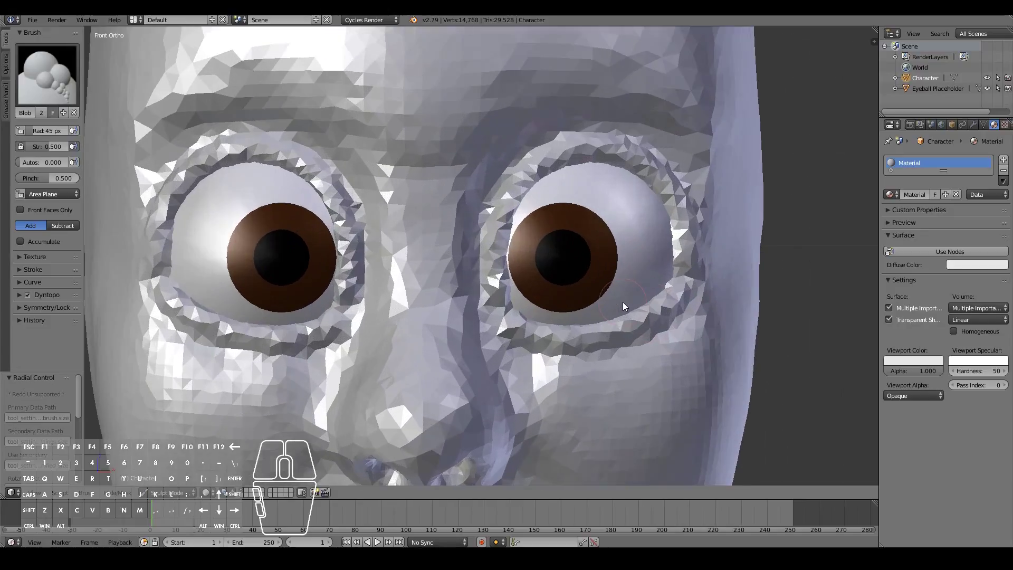
Soften the jagged eyelid rims with the Smooth brush, from the inner corner over the upper lid to the outer corner.
click(47, 74)
click(334, 191)
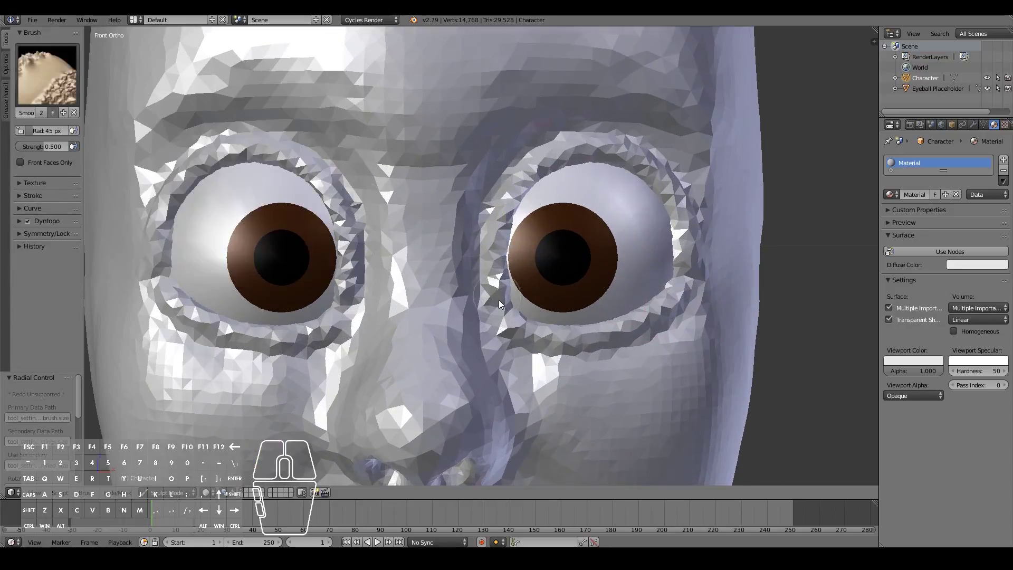
mouse_move(498, 299)
mouse_down()
mouse_move(502, 235)
mouse_move(573, 155)
mouse_move(682, 215)
mouse_move(638, 329)
mouse_move(496, 318)
mouse_up()
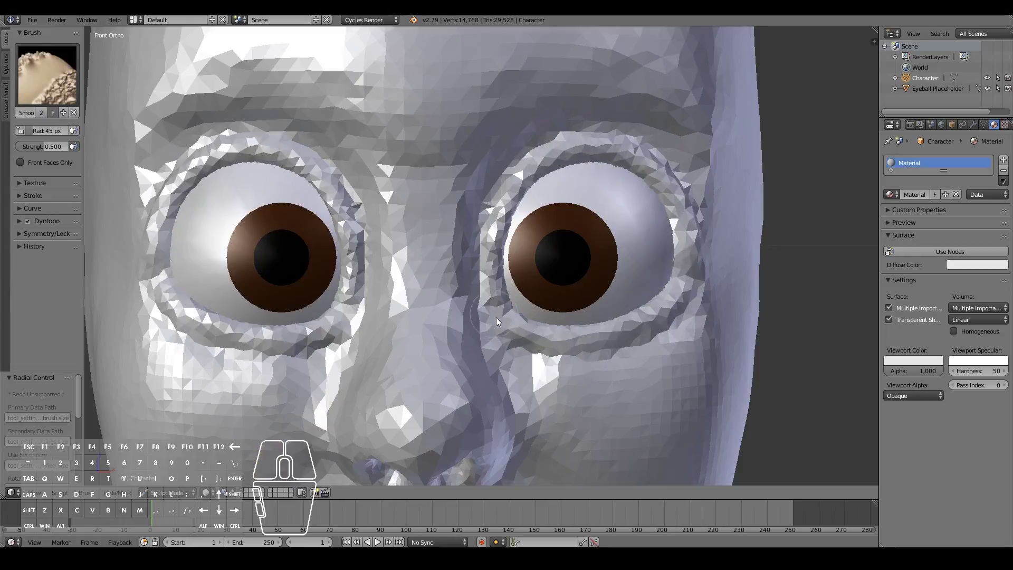
scroll(509, 366, down, 6)
scroll(509, 366, up, 7)
drag(481, 223, 485, 213)
drag(486, 307, 498, 192)
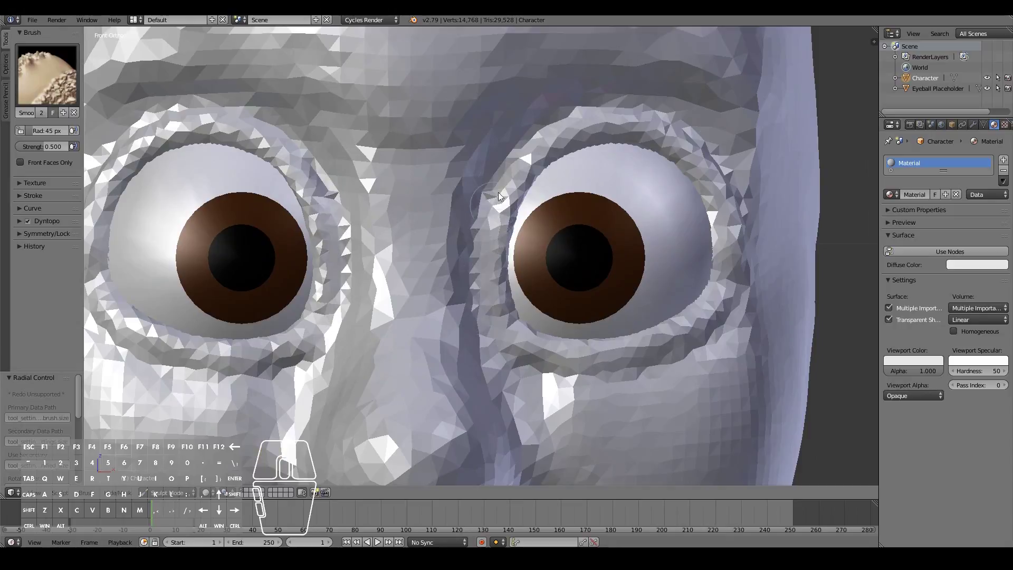
mouse_move(546, 134)
mouse_down()
mouse_move(723, 159)
mouse_move(743, 268)
mouse_up()
scroll(626, 388, down, 7)
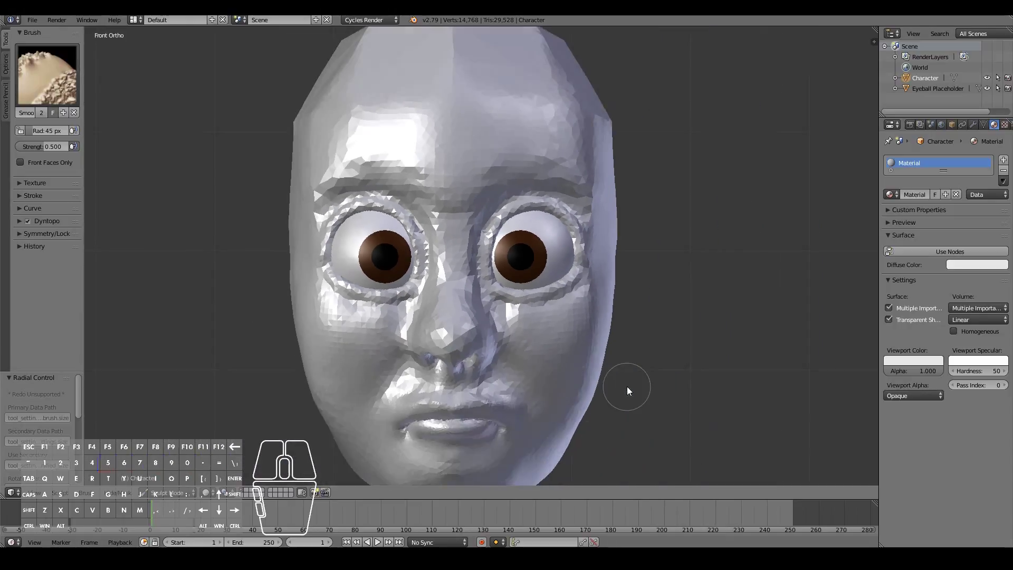
Thicken the smoothed eyelid rims around the eyes with the Blob brush, working from the front view.
scroll(628, 390, down, 2)
mouse_move(627, 386)
middle_down()
mouse_move(537, 391)
mouse_move(599, 381)
middle_up()
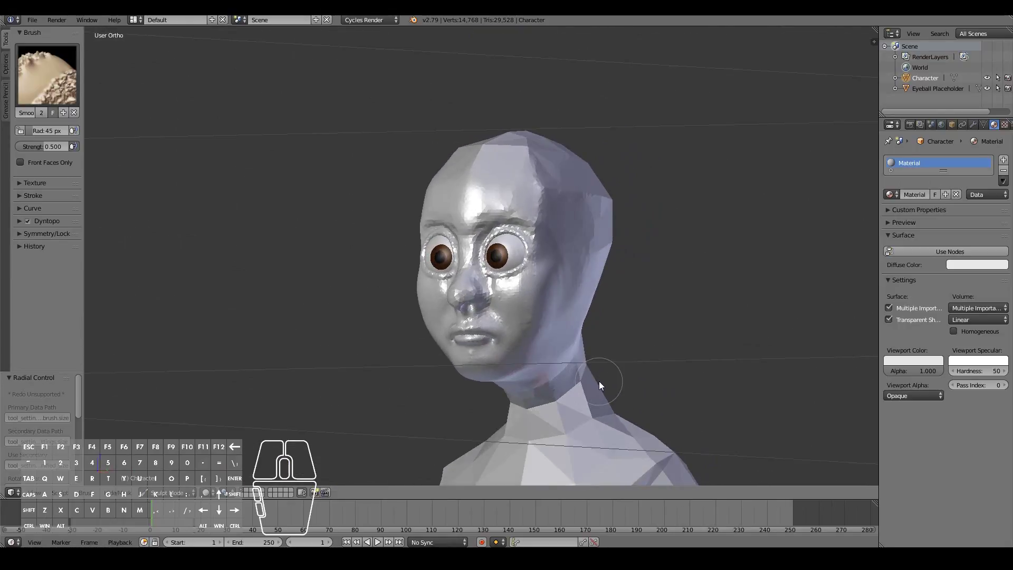
key(KP_1)
scroll(600, 381, up, 3)
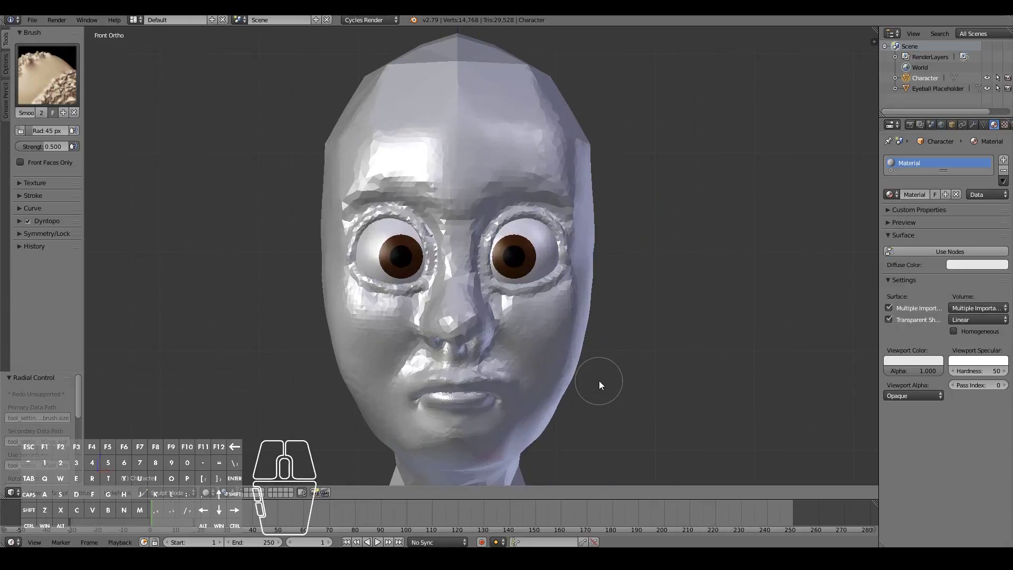
click(47, 74)
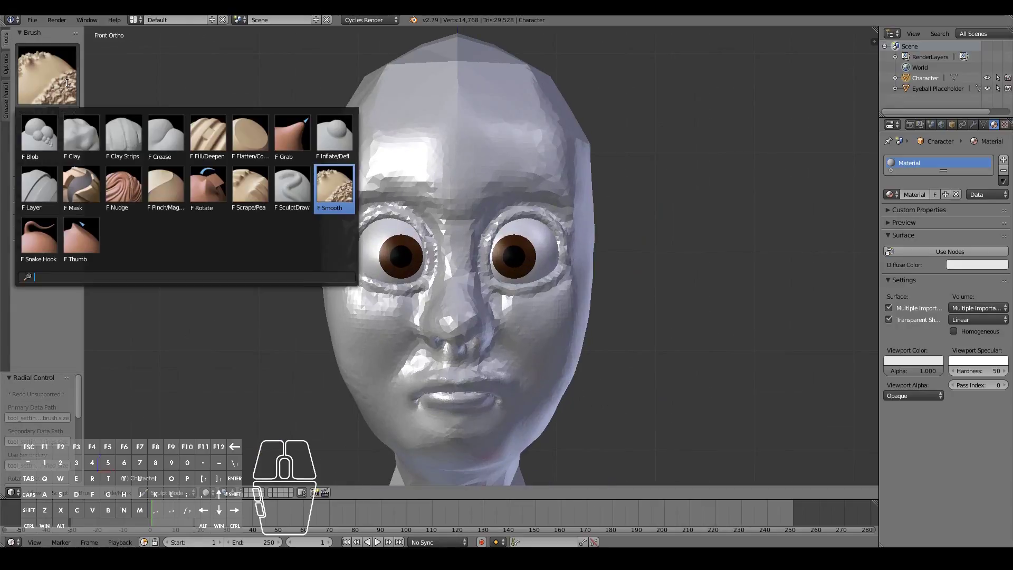
click(41, 141)
scroll(472, 246, up, 3)
drag(496, 296, 488, 222)
mouse_move(498, 261)
mouse_down()
mouse_move(512, 205)
mouse_move(498, 260)
mouse_move(513, 219)
mouse_move(558, 187)
mouse_move(609, 218)
mouse_move(621, 264)
mouse_move(533, 198)
mouse_move(571, 200)
mouse_move(612, 248)
mouse_move(526, 203)
mouse_move(476, 279)
mouse_up()
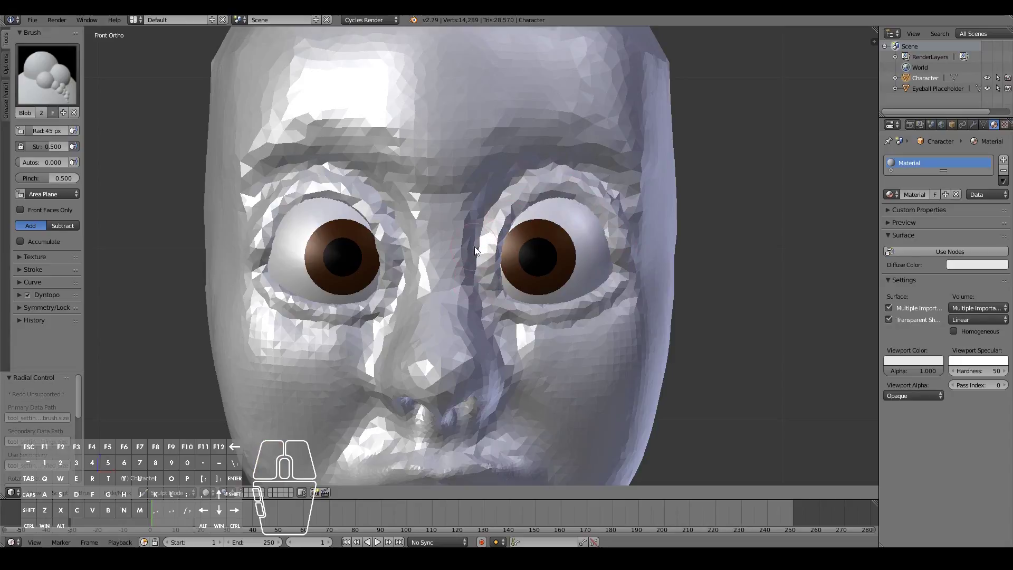
Add further Blob strokes along the inner eye corner and around the eyelid rim to the outer corner.
scroll(474, 246, down, 3)
scroll(474, 246, up, 6)
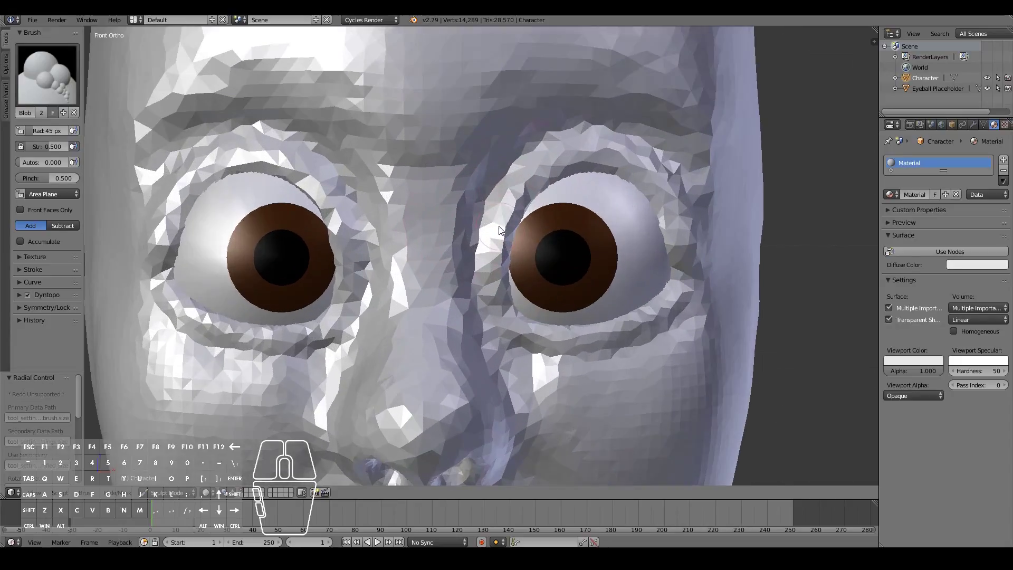
drag(499, 255, 503, 304)
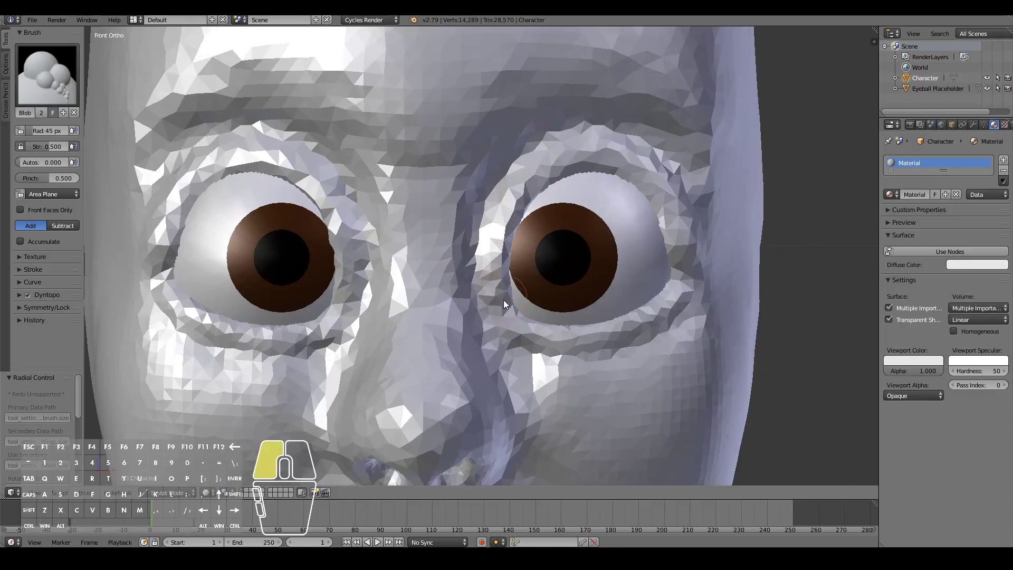
mouse_move(502, 255)
mouse_down()
mouse_move(543, 185)
mouse_move(636, 182)
mouse_move(674, 271)
mouse_up()
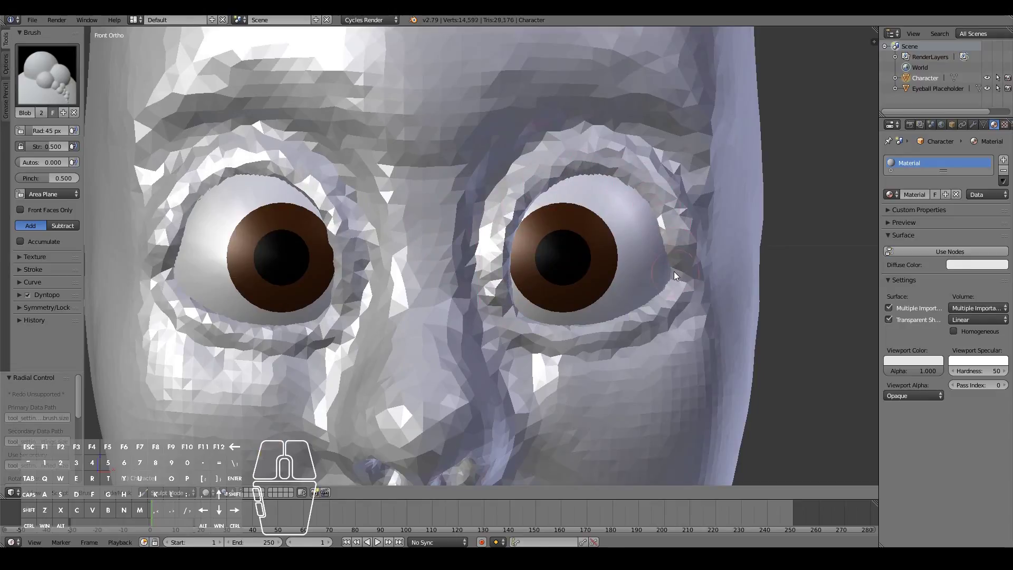
Switch to the Smooth brush and soften the eyelid rim from the inner corner along the lower lid and over the outer upper lid.
scroll(673, 270, down, 5)
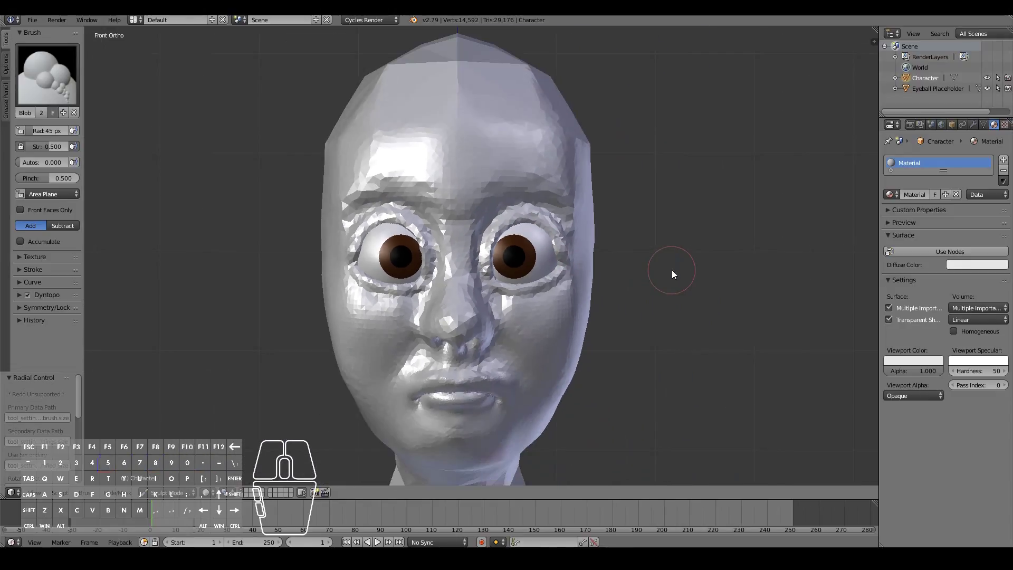
scroll(672, 270, down, 1)
scroll(672, 271, up, 5)
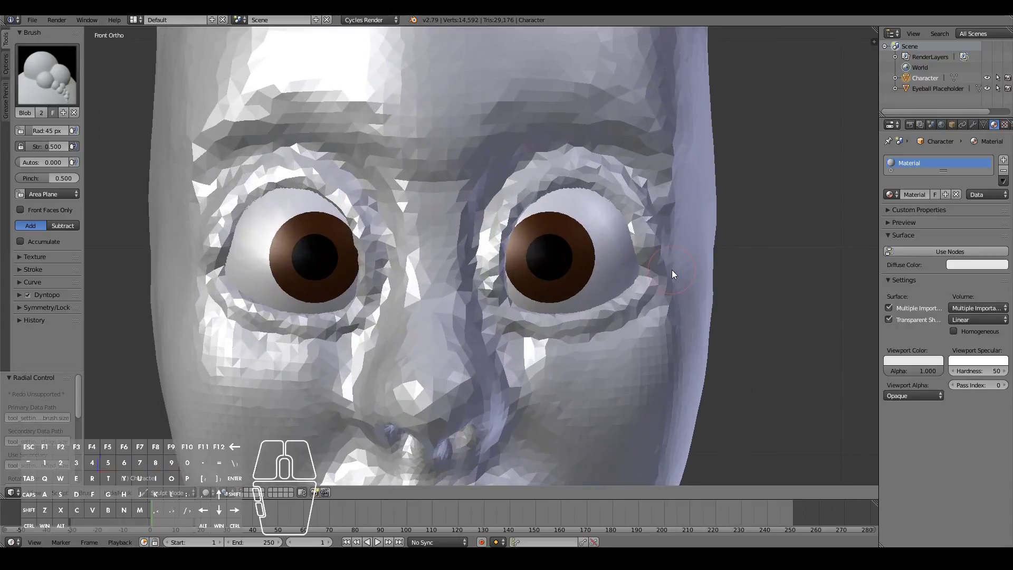
scroll(672, 270, up, 1)
click(47, 75)
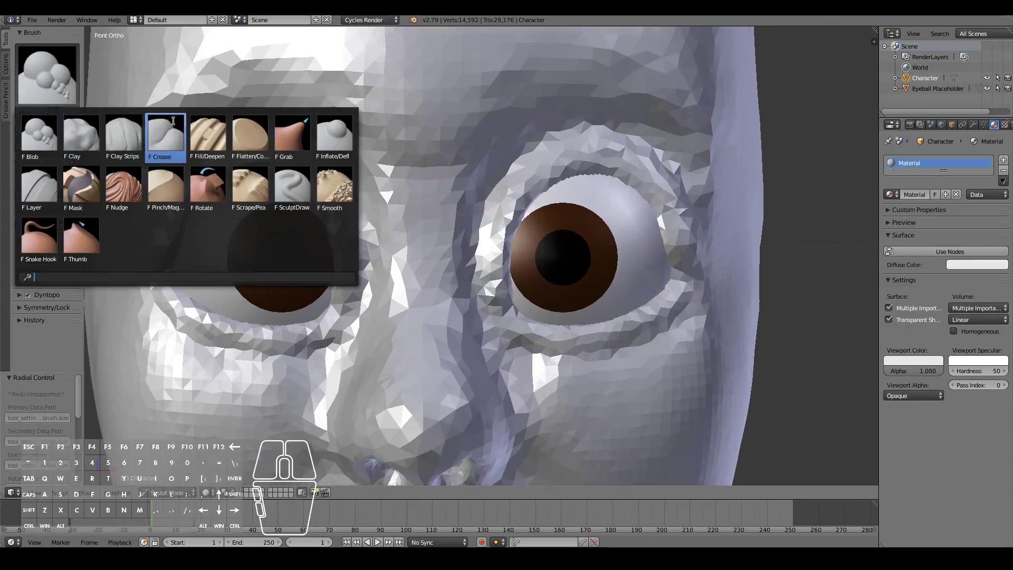
click(316, 186)
mouse_move(493, 268)
mouse_down()
mouse_move(550, 169)
mouse_move(657, 201)
mouse_move(667, 239)
mouse_move(600, 317)
mouse_up()
drag(633, 163, 702, 242)
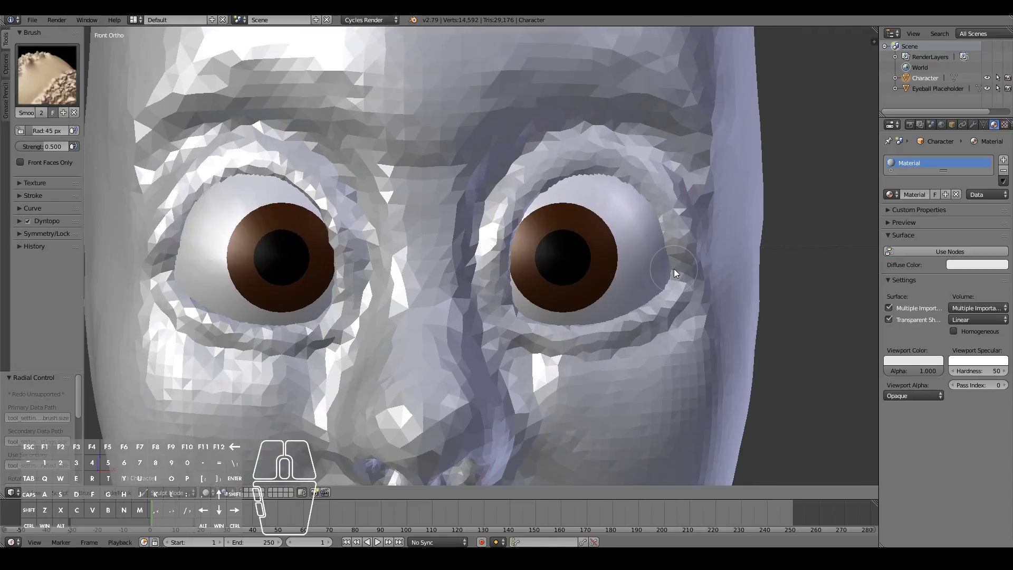
Carve creases into the outer and inner eye corners with the Crease brush set to Subtract.
click(47, 74)
click(165, 138)
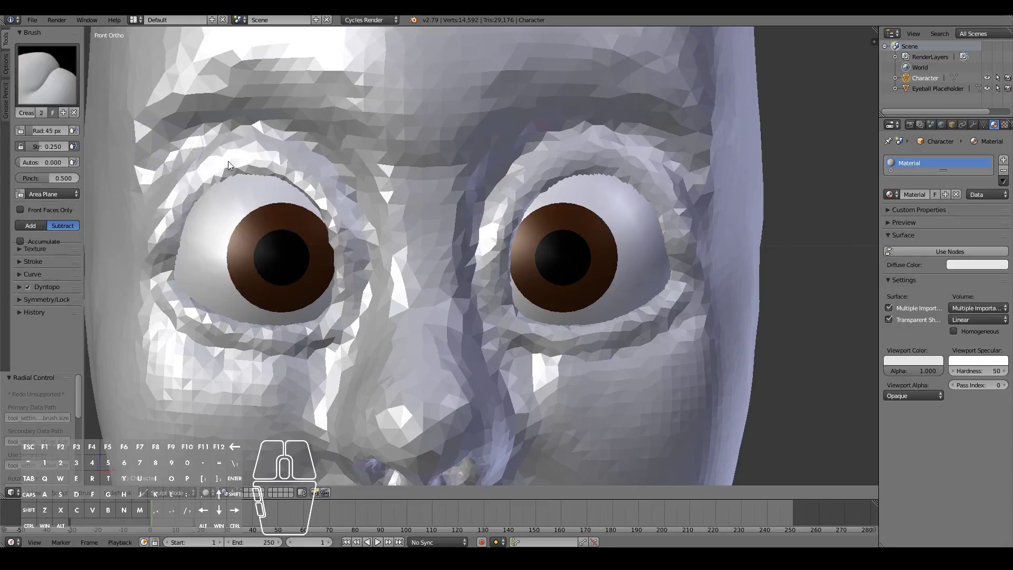
mouse_move(506, 317)
mouse_down()
mouse_move(515, 308)
mouse_move(485, 323)
mouse_up()
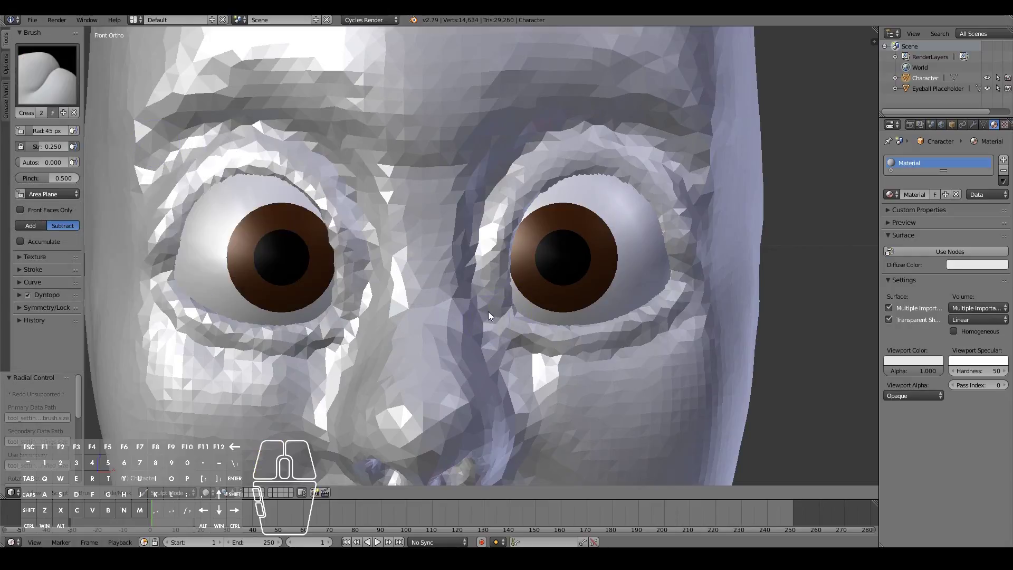
drag(675, 279, 709, 302)
drag(678, 278, 699, 297)
mouse_move(489, 320)
mouse_down()
mouse_move(509, 308)
mouse_move(489, 304)
mouse_up()
Deepen the creases where the lower eyelids meet the inner eye corners with further Crease strokes.
scroll(489, 304, down, 3)
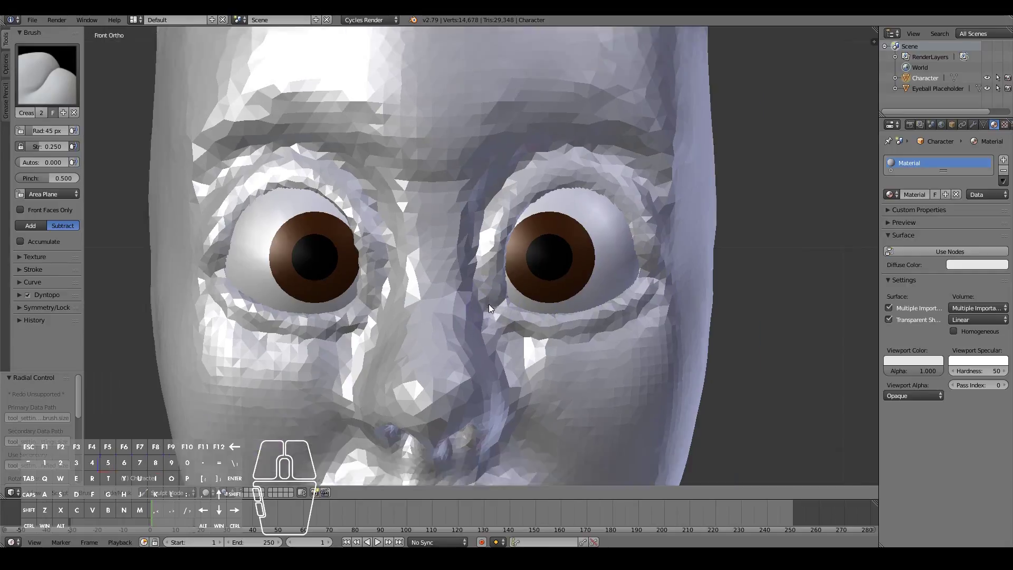
scroll(488, 304, down, 2)
scroll(489, 304, up, 5)
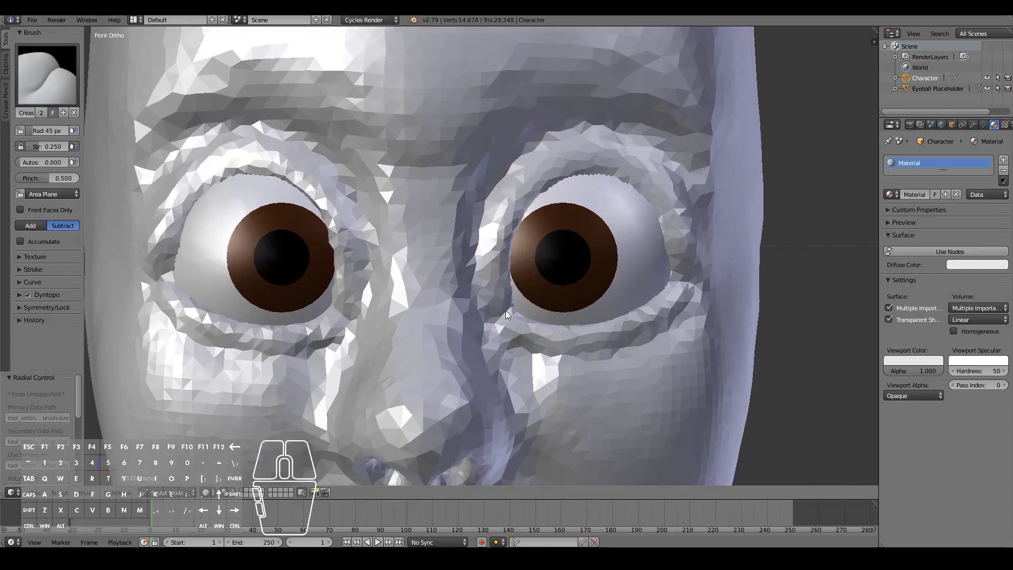
drag(318, 304, 353, 318)
drag(504, 313, 491, 309)
Smooth the upper eyelid rim down to the outer corner and the lower lid towards the nose with the Smooth brush.
scroll(491, 310, down, 4)
mouse_move(492, 309)
middle_down()
mouse_move(556, 334)
mouse_move(489, 341)
mouse_move(529, 338)
mouse_move(497, 325)
middle_up()
click(53, 103)
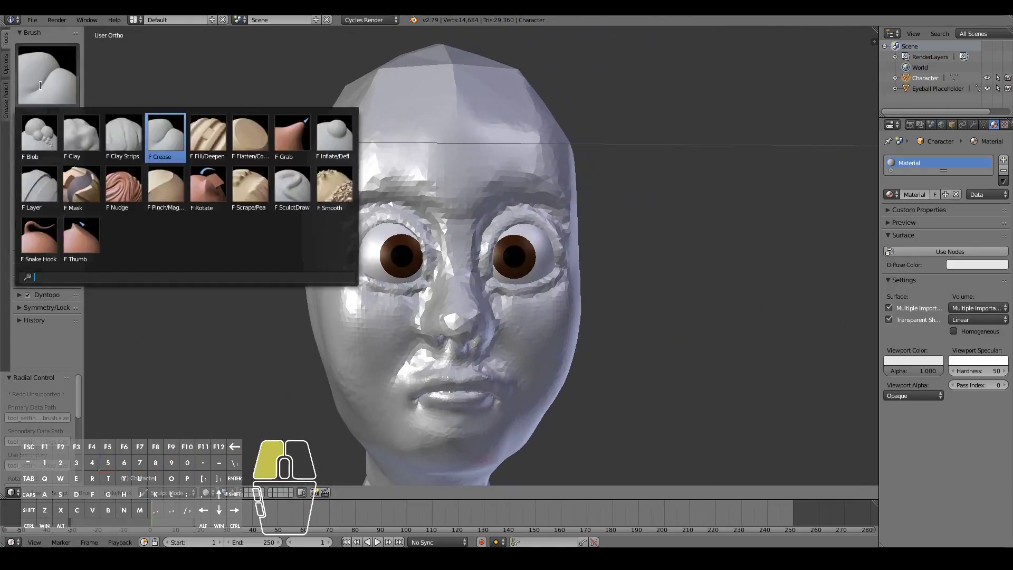
click(334, 190)
scroll(487, 255, up, 3)
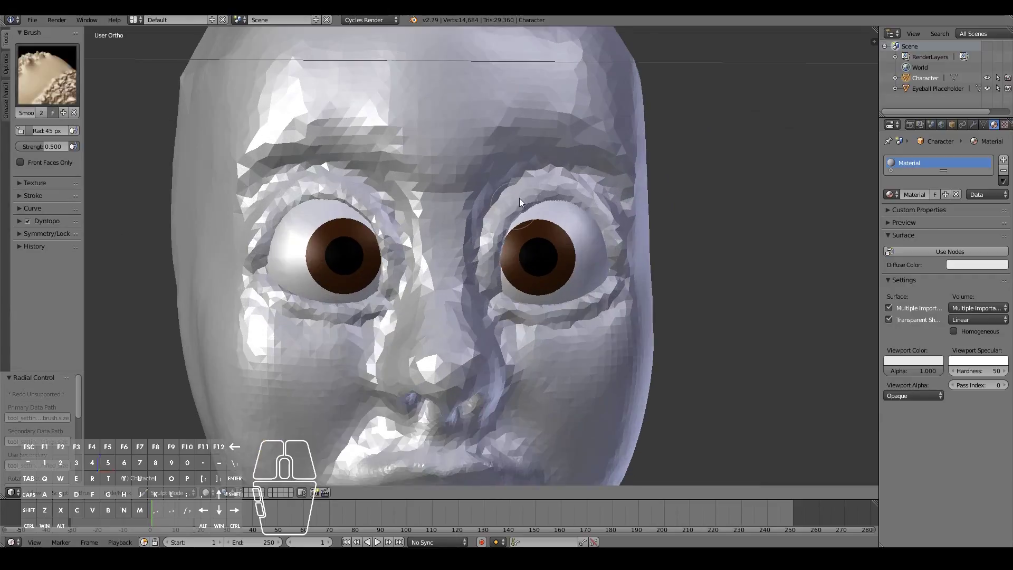
mouse_move(519, 198)
mouse_down()
mouse_move(593, 201)
mouse_move(613, 257)
mouse_move(616, 234)
mouse_move(619, 253)
mouse_up()
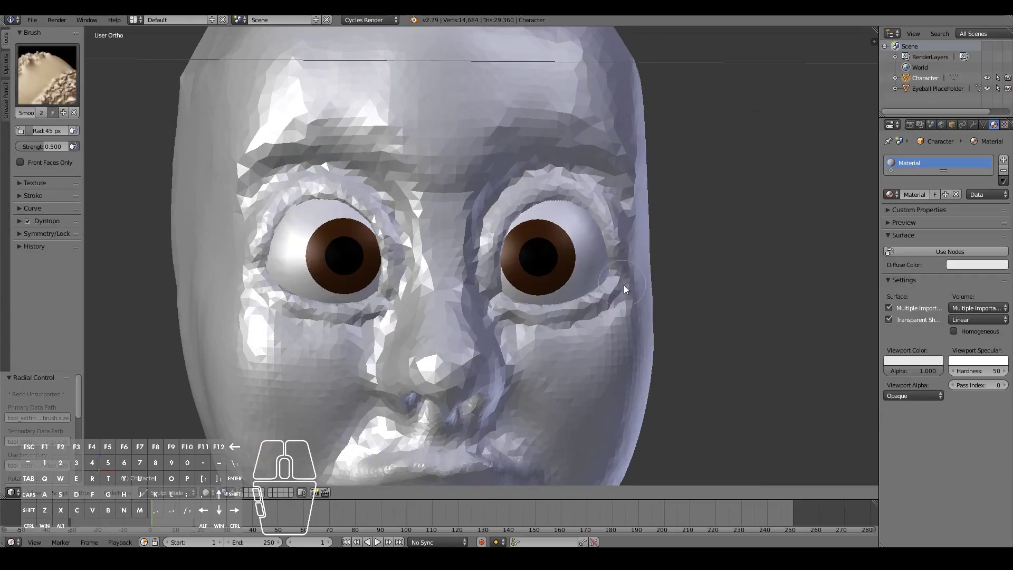
drag(538, 330, 497, 315)
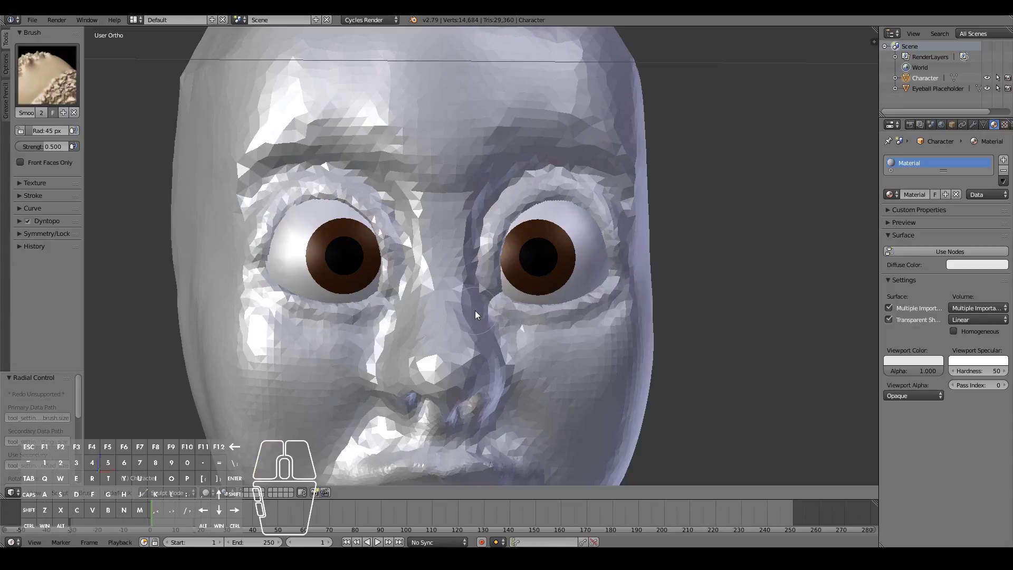
scroll(475, 310, down, 3)
middle_drag(475, 310, 331, 324)
key(KP_3)
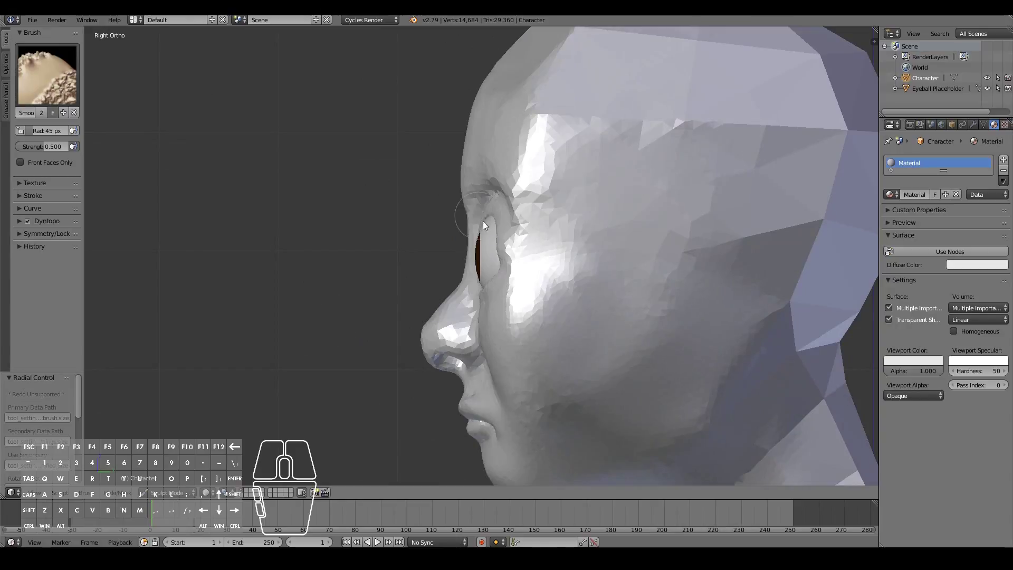
key(KP_1)
drag(575, 240, 580, 253)
right_click(581, 255)
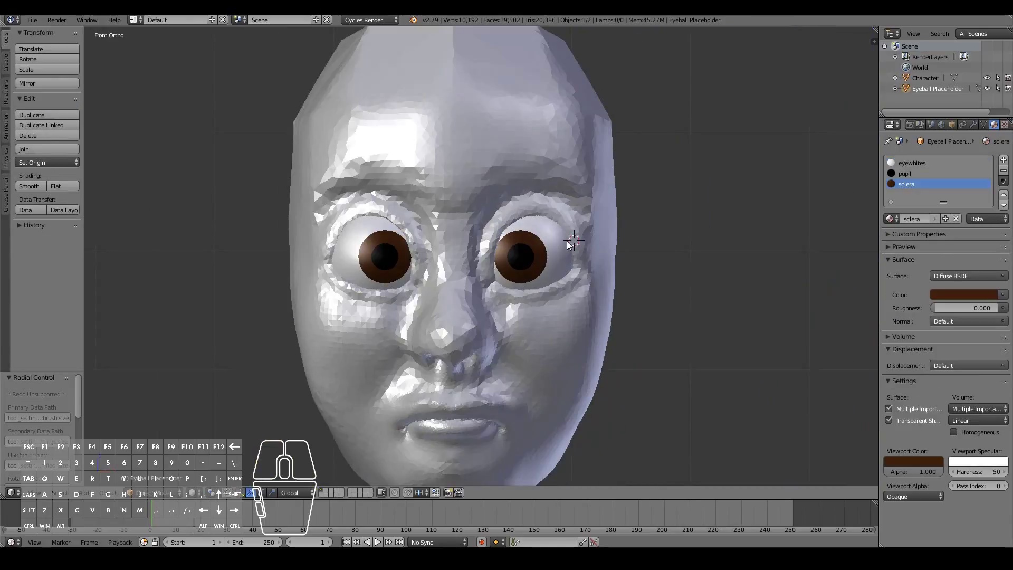
right_click(331, 169)
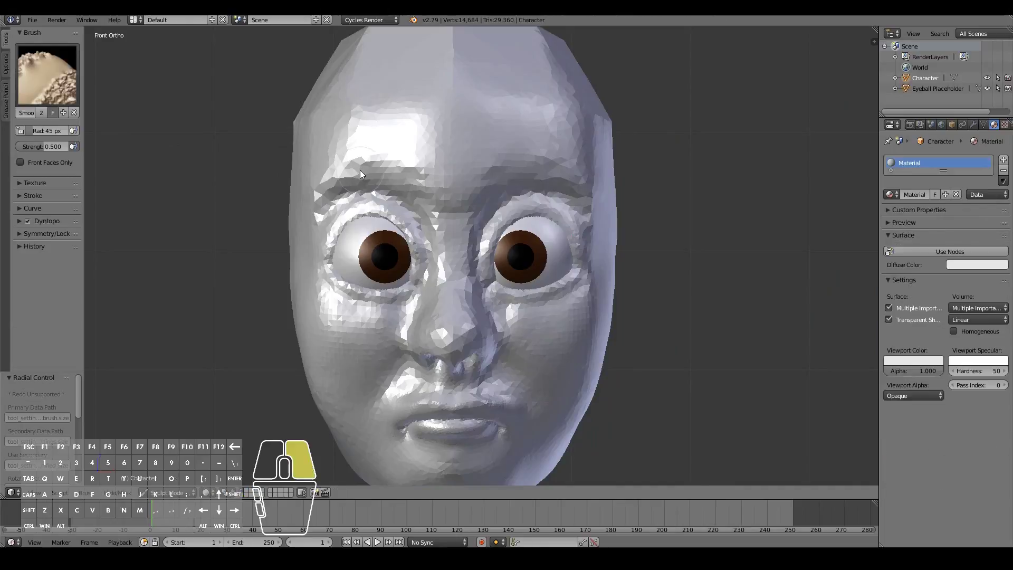
Switch to the Blob brush and add volume to the upper eyelid's edge near the inner eye corner.
click(59, 80)
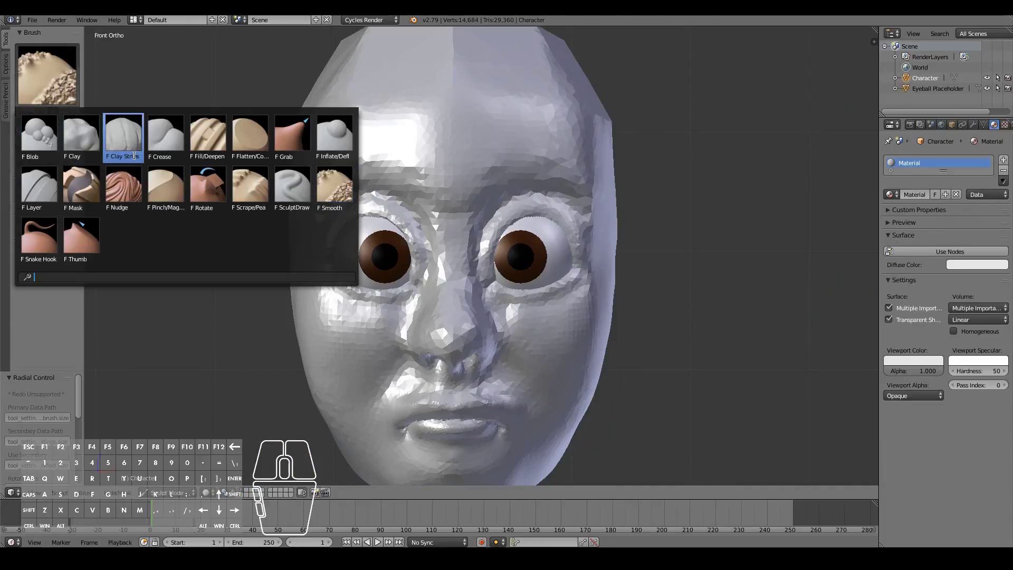
click(38, 135)
mouse_move(498, 237)
mouse_down()
mouse_move(508, 212)
mouse_move(549, 257)
mouse_up()
scroll(550, 257, up, 4)
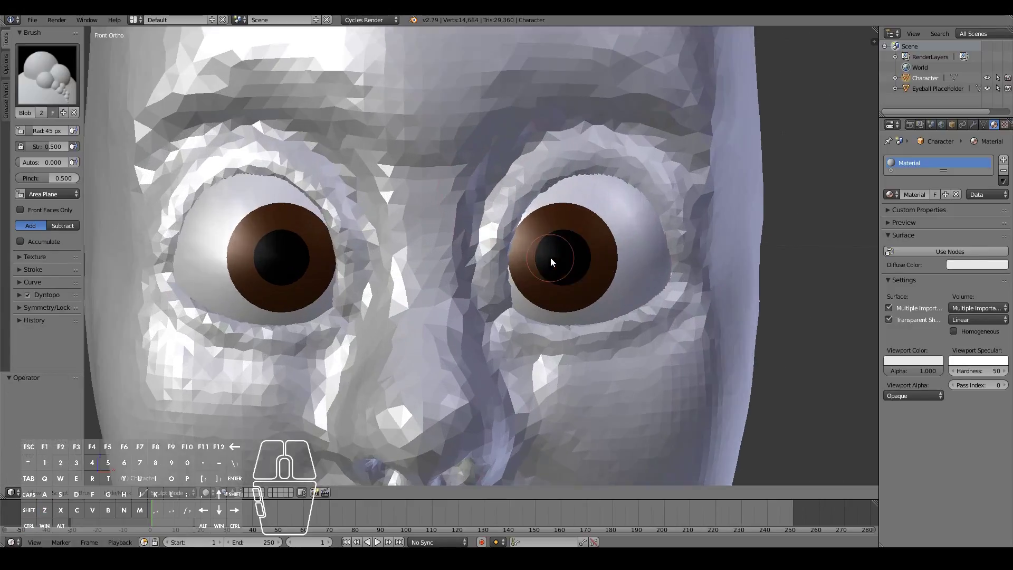
shift+scroll(550, 257, up, 2)
ctrl+scroll(551, 258, up, 3)
scroll(551, 259, up, 3)
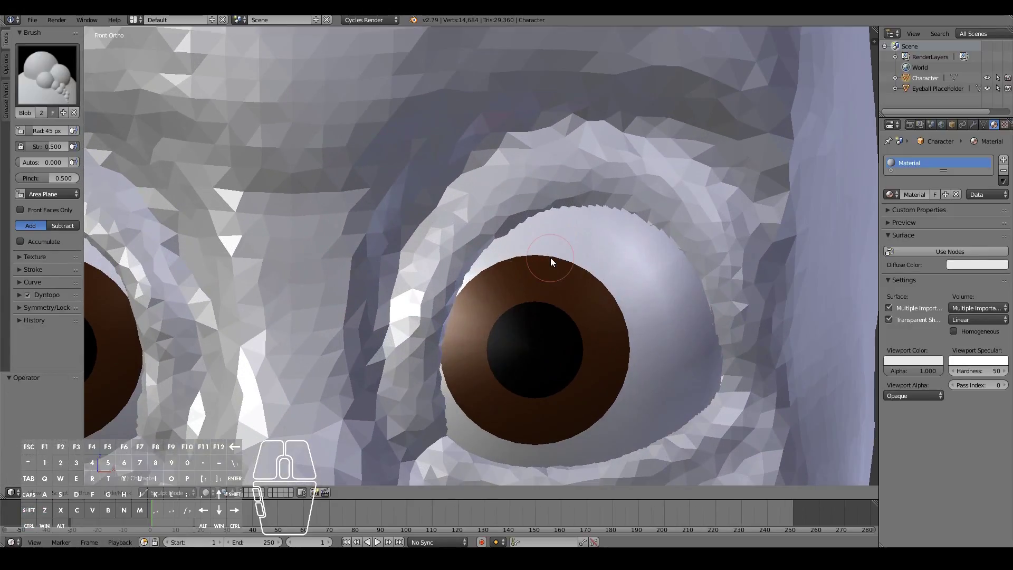
mouse_move(449, 273)
mouse_down()
mouse_move(423, 325)
mouse_move(438, 283)
mouse_up()
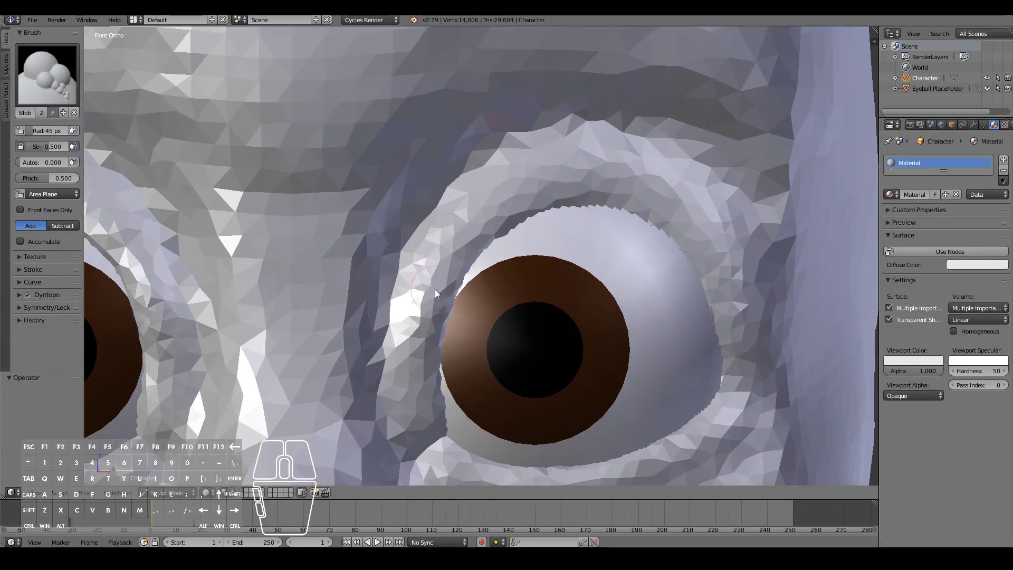
Set the Blob brush radius to 88 px and build up the upper eyelid's inner edge over the eyeball, checking it in profile.
key(f)
click(441, 283)
mouse_move(516, 206)
mouse_down()
mouse_move(648, 201)
mouse_move(518, 211)
mouse_move(706, 225)
mouse_move(576, 189)
mouse_move(466, 259)
mouse_move(487, 233)
mouse_move(700, 227)
mouse_move(691, 226)
mouse_move(707, 251)
mouse_move(641, 281)
mouse_up()
key(KP_3)
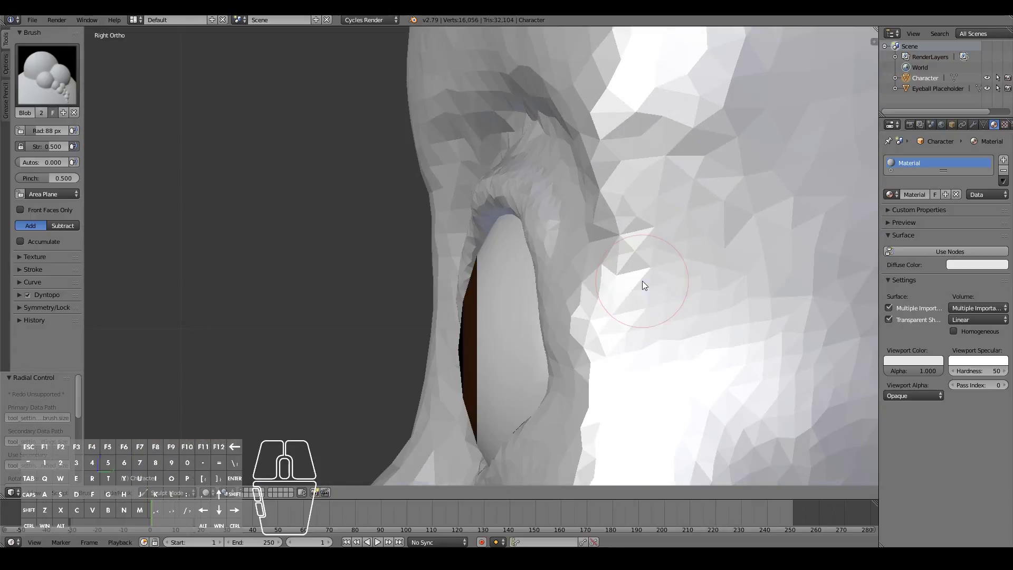
key(KP_1)
key(KP_3)
key(KP_1)
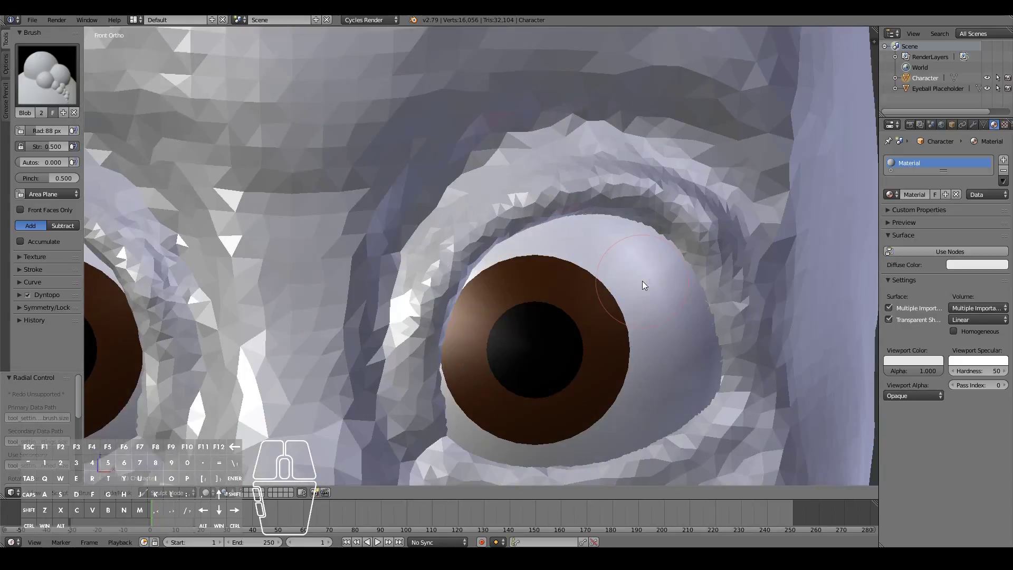
Extend the Blob buildup down to the outer eye corner and thicken the upper eyelid's edge back towards the nose.
mouse_move(642, 281)
mouse_down()
mouse_move(733, 328)
mouse_move(726, 371)
mouse_up()
key(KP_3)
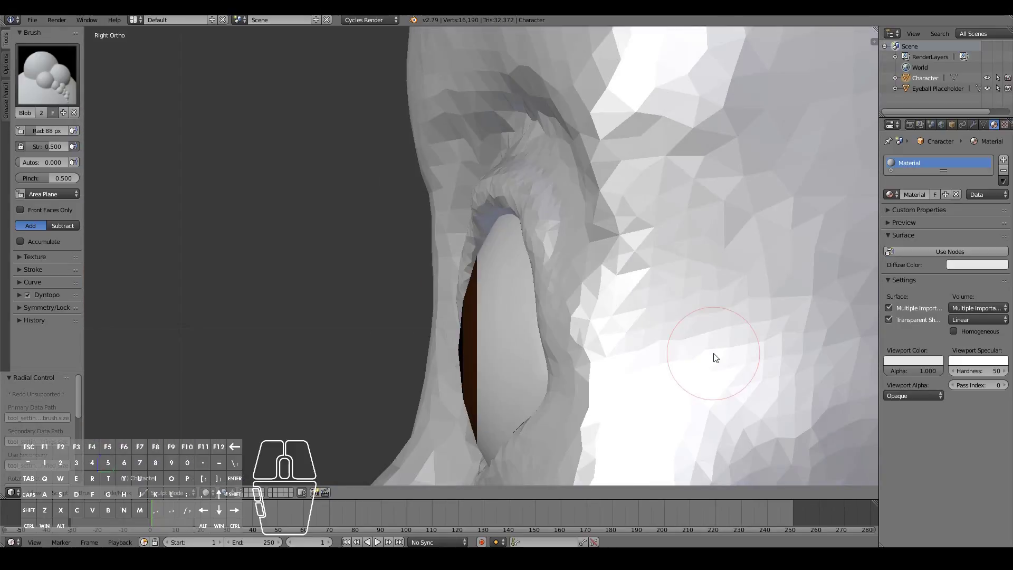
key(KP_1)
scroll(713, 358, down, 2)
mouse_move(554, 217)
mouse_down()
mouse_move(586, 227)
mouse_move(633, 267)
mouse_up()
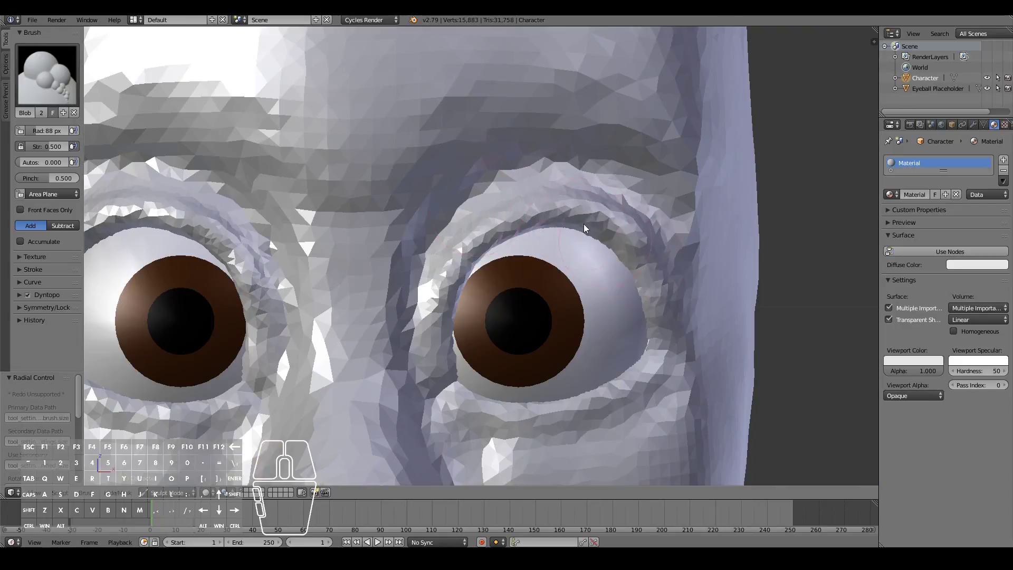
mouse_move(584, 228)
mouse_down()
mouse_move(636, 275)
mouse_move(476, 231)
mouse_up()
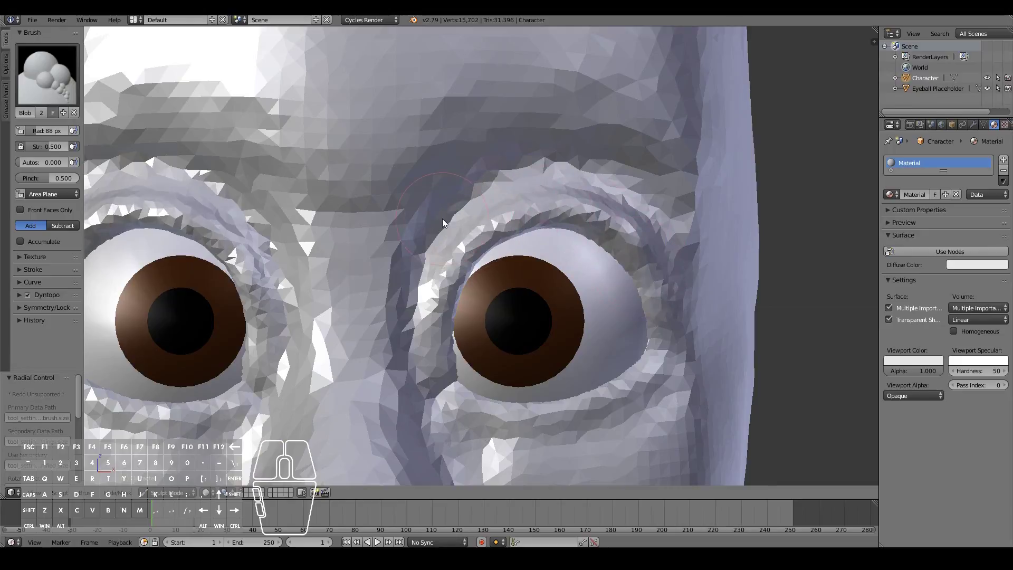
Switch to the Smooth brush and soften the thickened upper eyelid from the inner corner across to the outer corner.
key(KP_3)
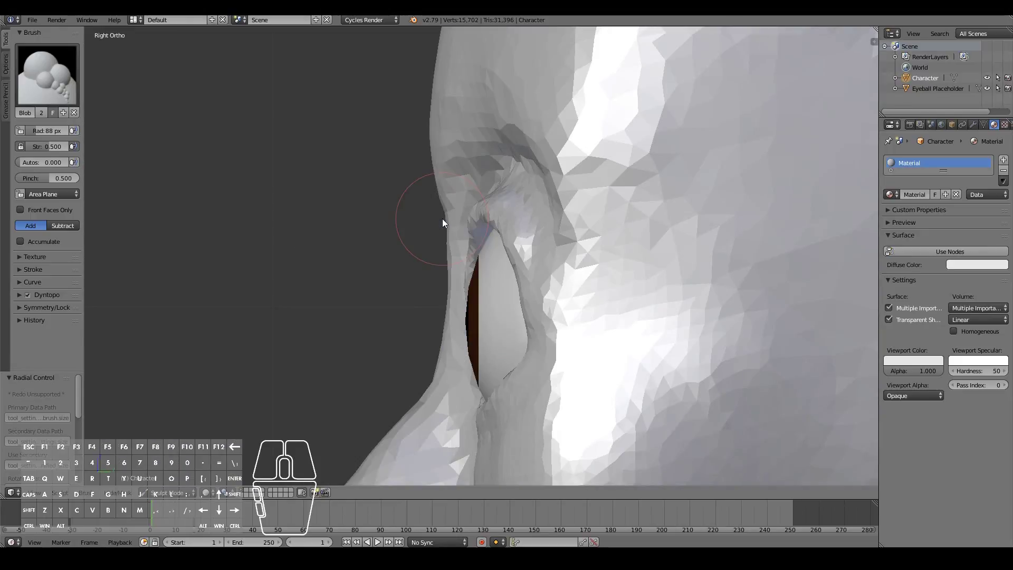
scroll(442, 218, down, 8)
scroll(442, 219, up, 8)
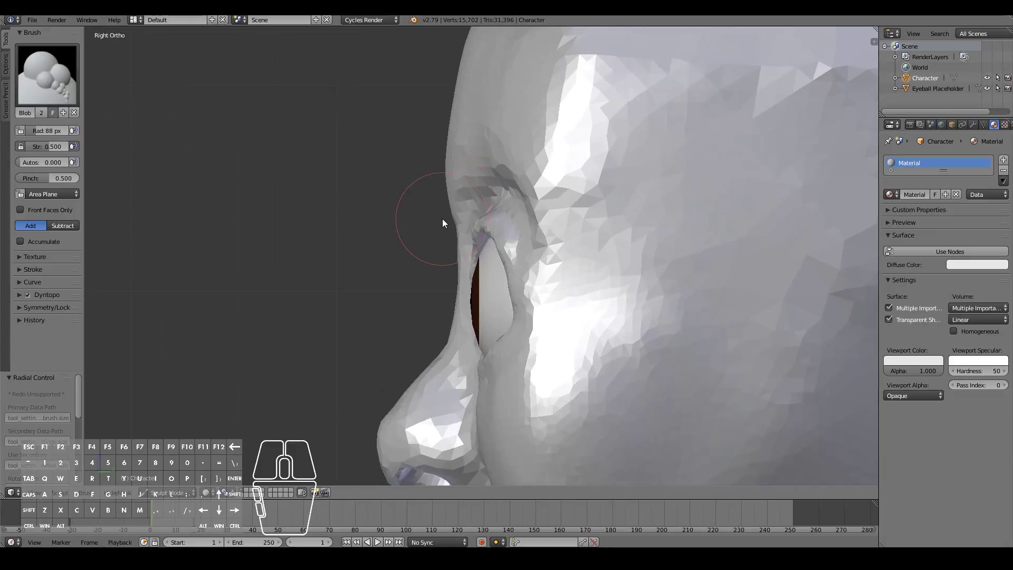
key(KP_1)
scroll(442, 219, down, 3)
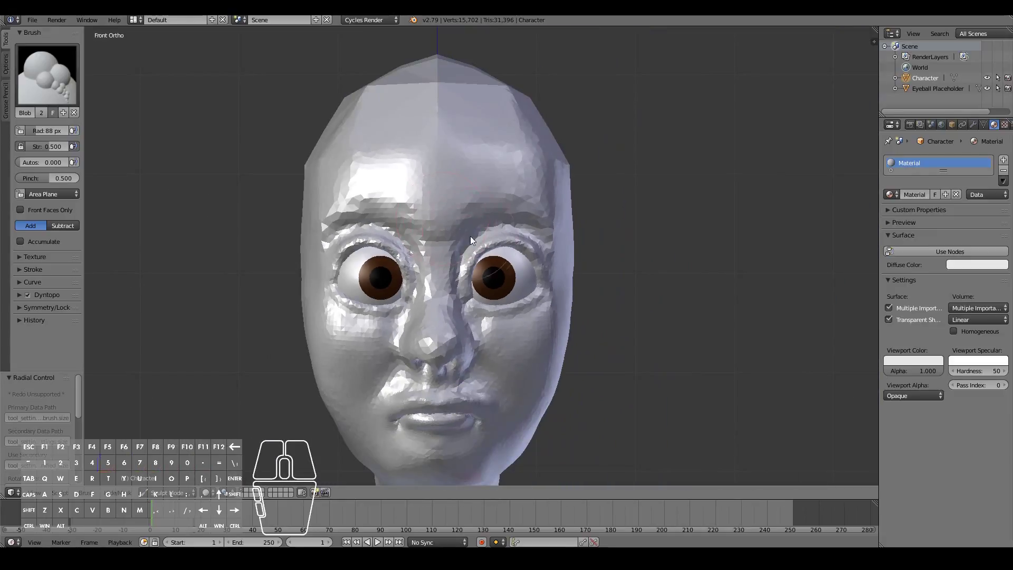
scroll(581, 319, up, 3)
mouse_move(581, 319)
middle_down()
mouse_move(561, 255)
mouse_move(534, 308)
mouse_move(489, 324)
mouse_move(560, 324)
middle_up()
click(47, 74)
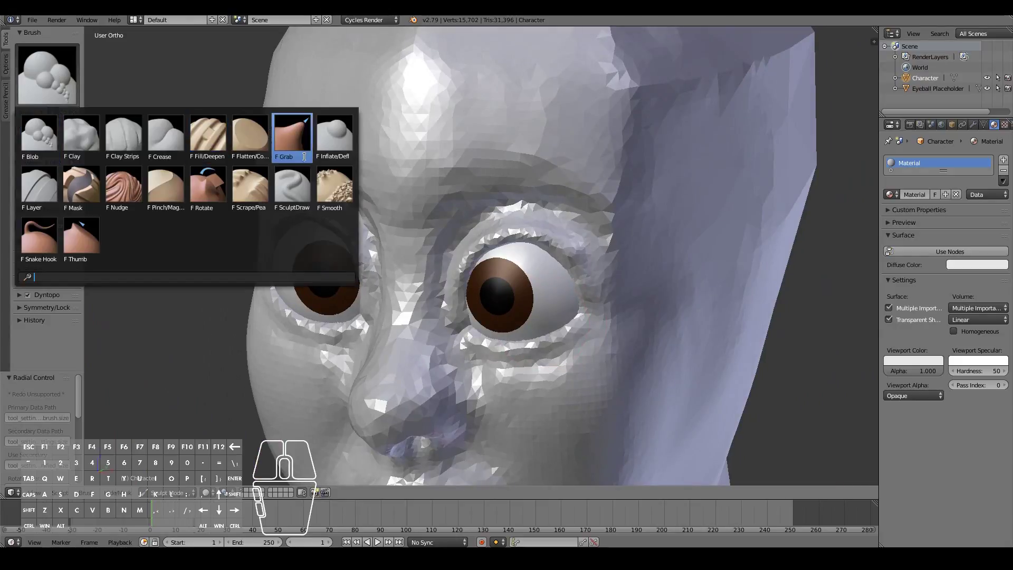
click(335, 185)
scroll(356, 203, up, 4)
mouse_move(443, 296)
mouse_down()
mouse_move(488, 232)
mouse_move(610, 229)
mouse_move(648, 252)
mouse_up()
Smooth the remaining rough spots on the outer and inner parts of the upper eyelid from different angles.
scroll(533, 264, down, 2)
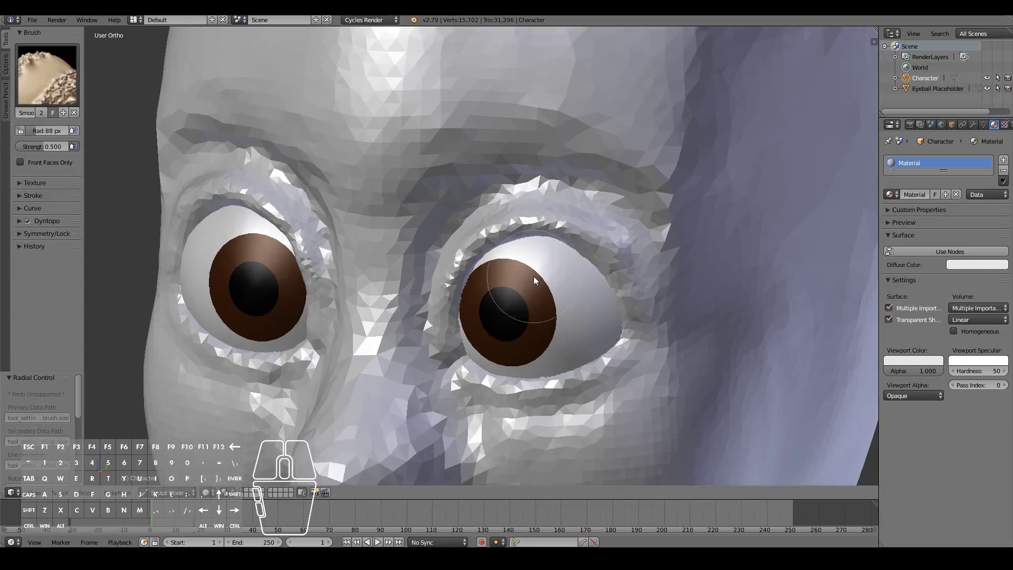
middle_drag(534, 280, 553, 257)
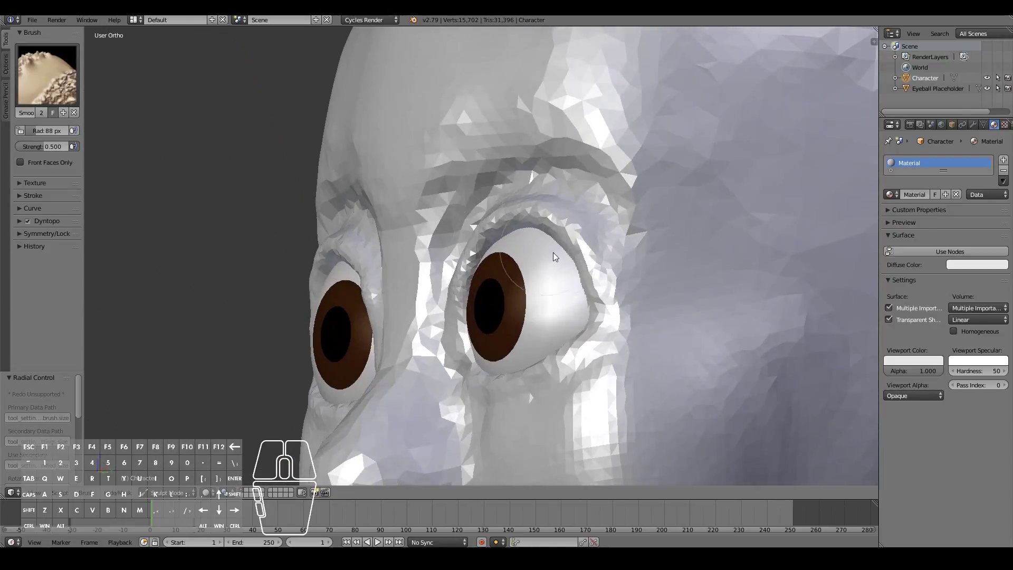
click(583, 206)
middle_drag(586, 196, 520, 218)
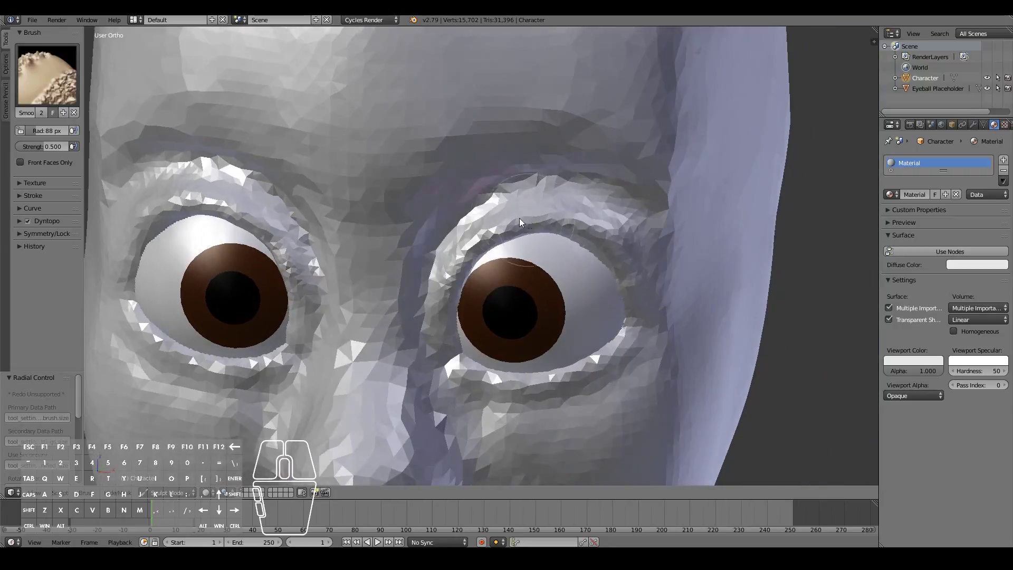
click(494, 214)
drag(490, 214, 477, 219)
Examine the eyelid shape and its fit around the eyeballs from the three-quarter, front and right side views.
scroll(568, 302, down, 3)
mouse_move(581, 318)
middle_down()
mouse_move(501, 302)
mouse_move(499, 290)
mouse_move(628, 305)
mouse_move(501, 278)
middle_up()
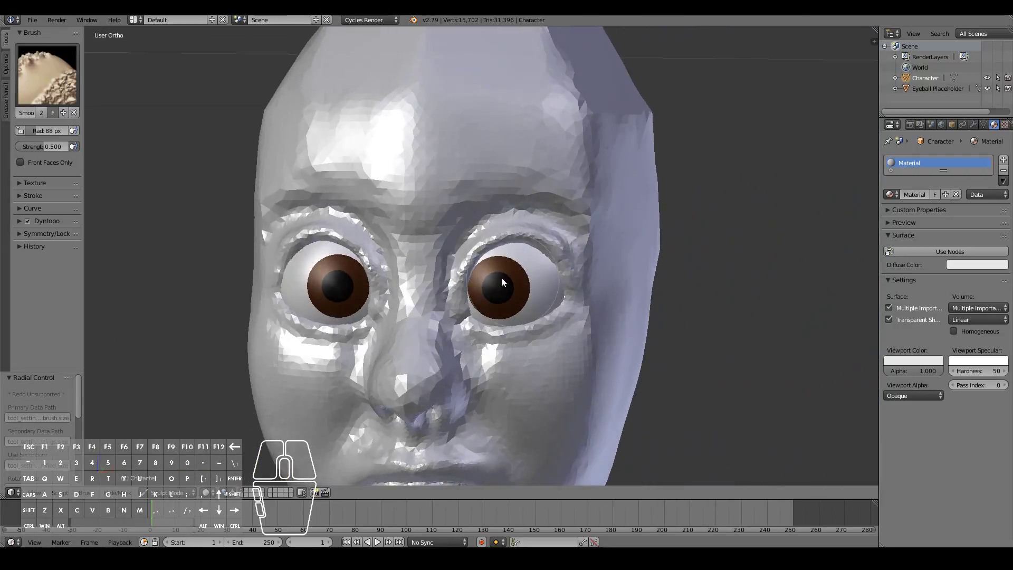
key(KP_1)
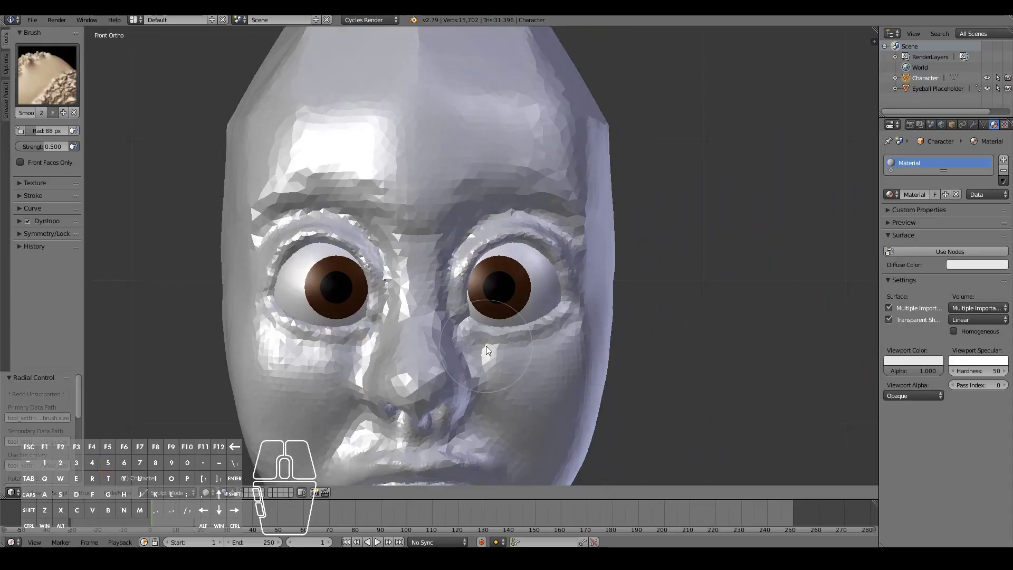
middle_drag(486, 346, 313, 346)
key(KP_3)
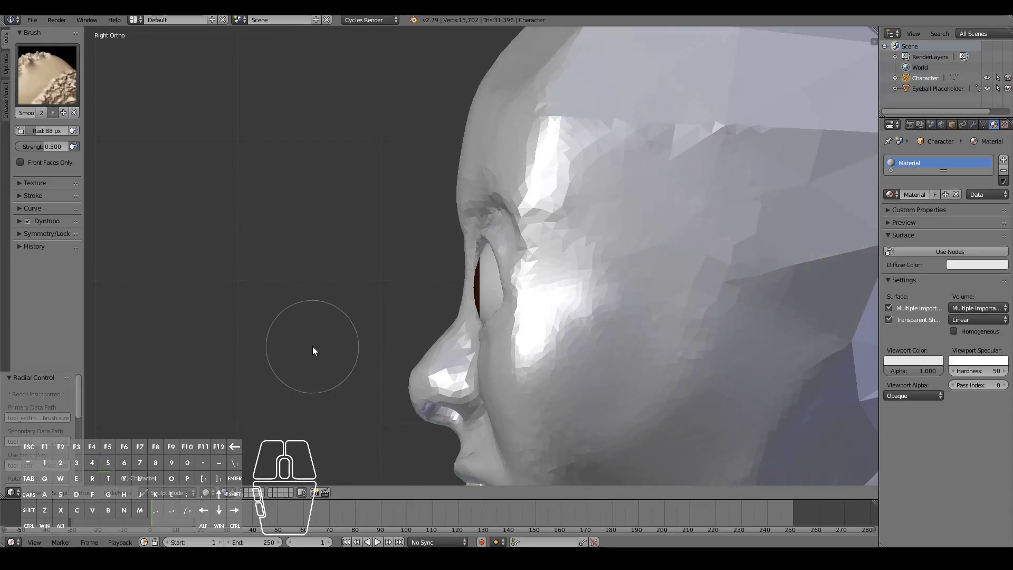
key(KP_1)
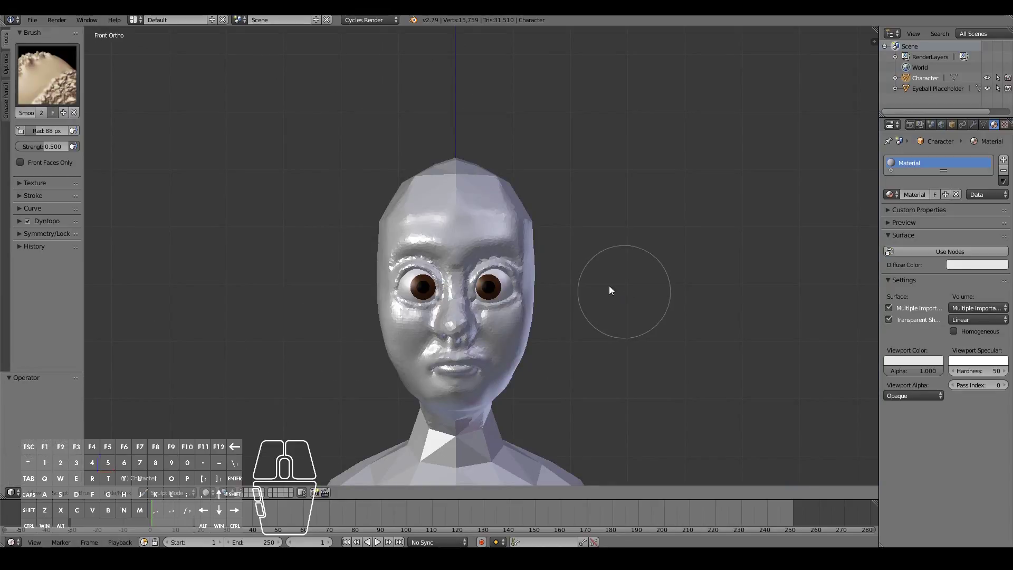
click(32, 19)
scroll(537, 285, down, 4)
scroll(537, 284, up, 5)
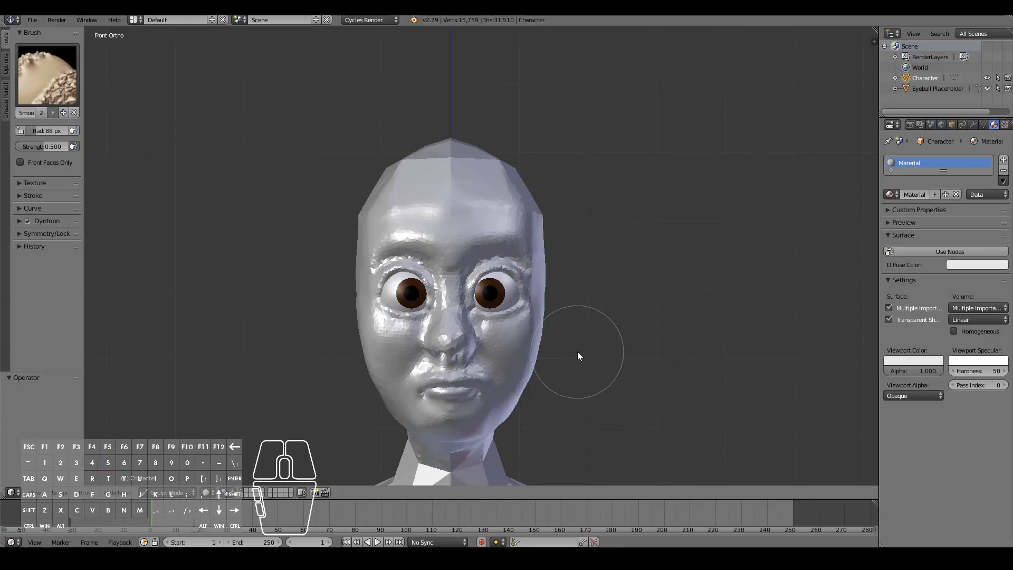
Switch to the SculptDraw brush for the side of the head and set its radius to 39 px.
key(KP_3)
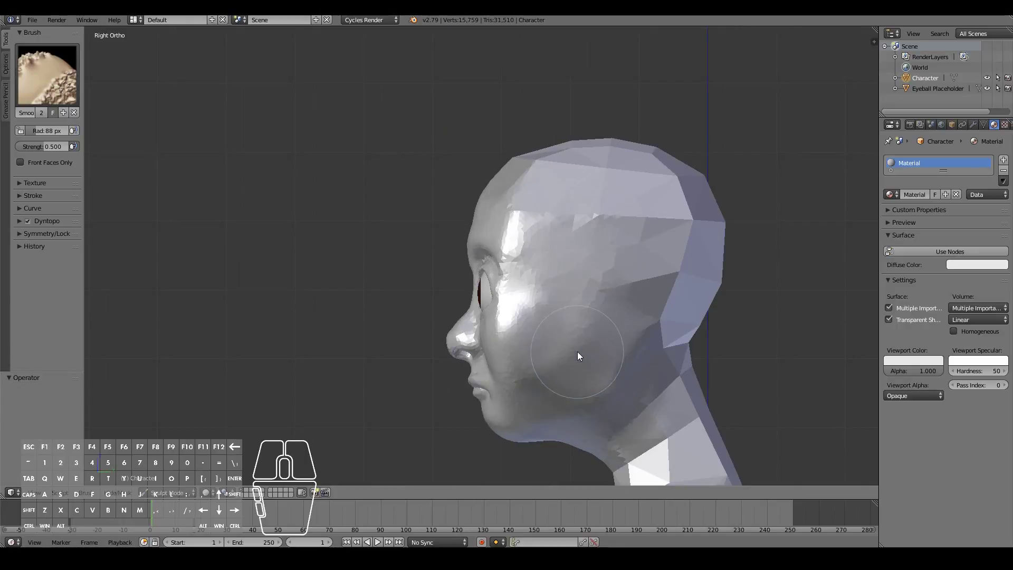
click(58, 84)
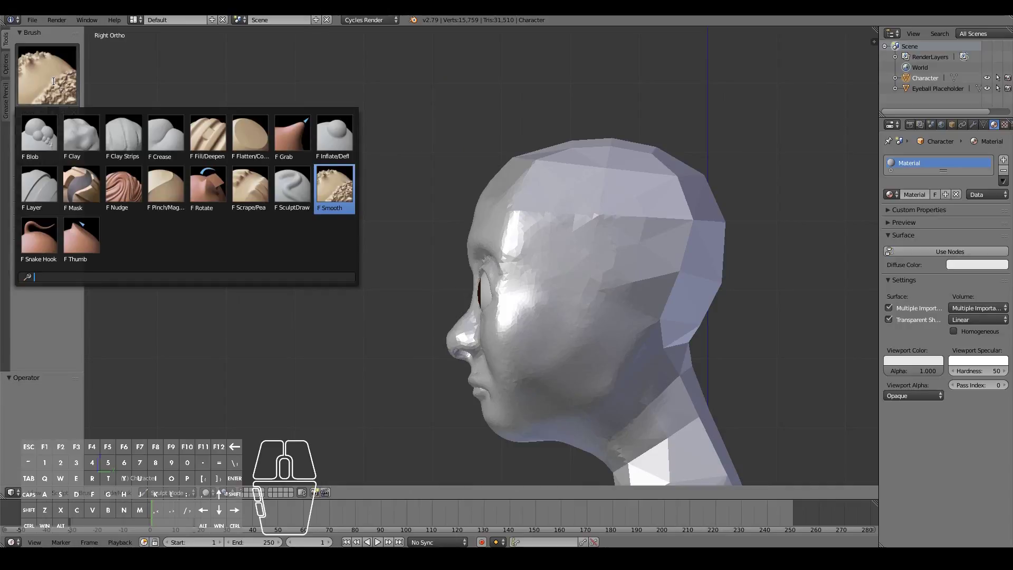
click(292, 188)
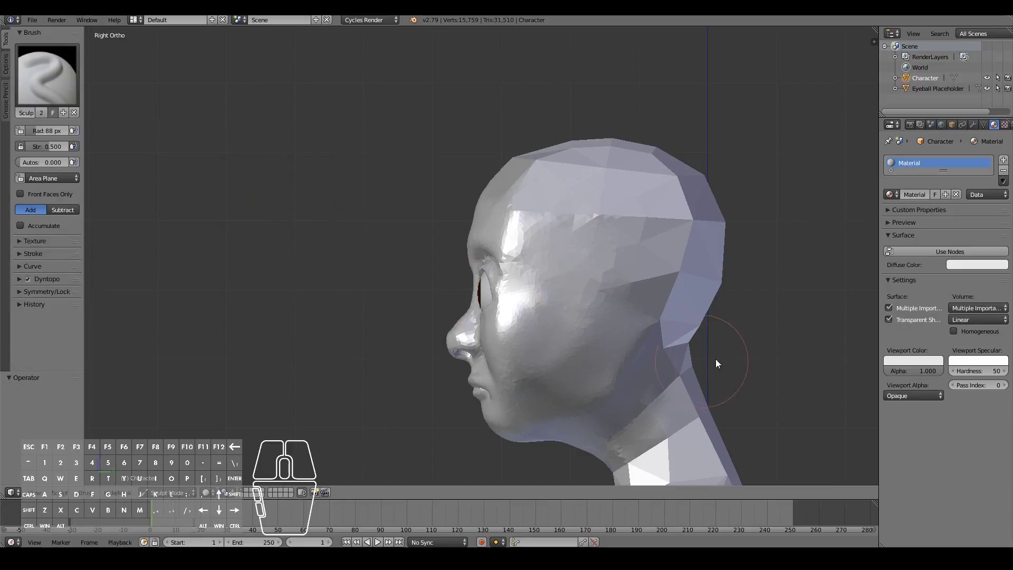
shift+scroll(708, 353, up, 3)
scroll(709, 353, up, 4)
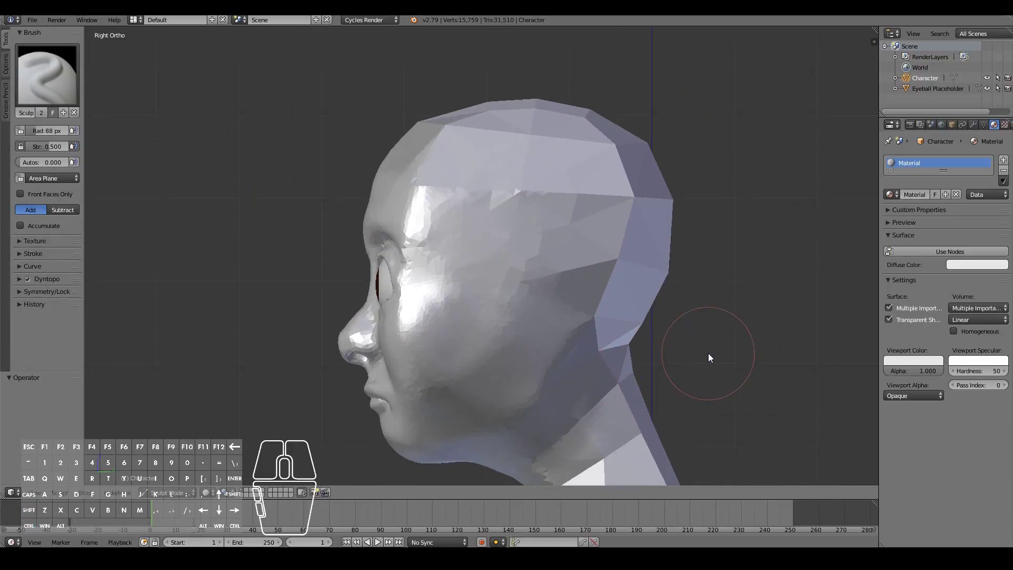
scroll(708, 353, up, 1)
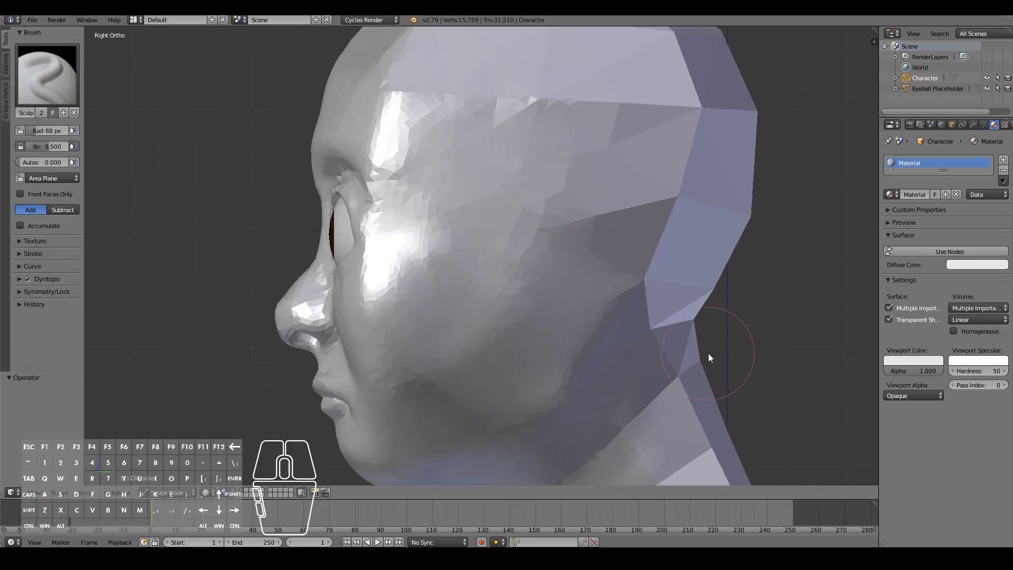
key(f)
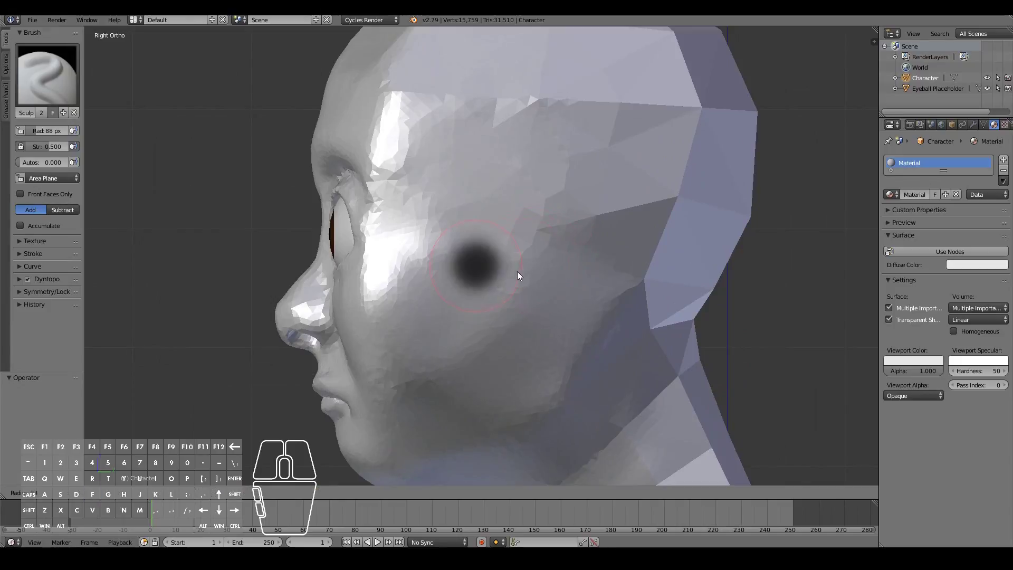
click(495, 275)
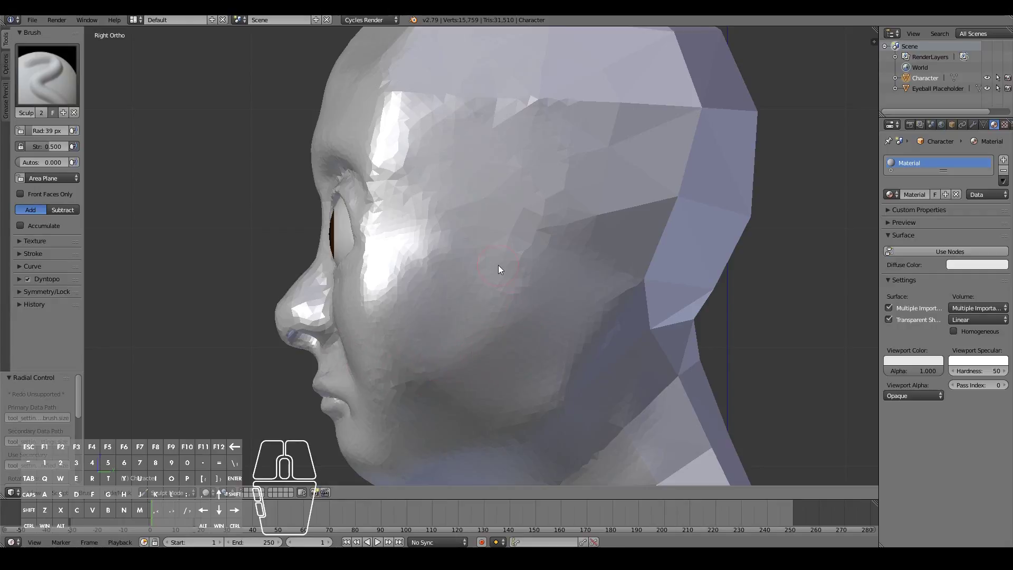
Build up a curved ear ridge on the side of the head, running from its top down the back edge.
mouse_move(523, 246)
mouse_down()
mouse_move(539, 266)
mouse_move(537, 319)
mouse_move(524, 299)
mouse_up()
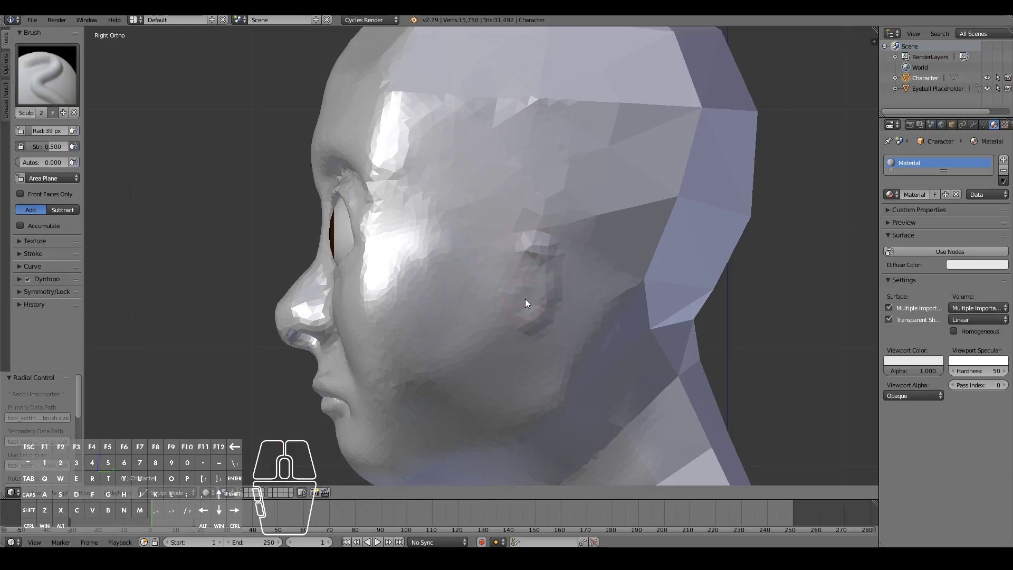
mouse_move(547, 266)
mouse_down()
mouse_move(553, 259)
mouse_move(554, 269)
mouse_up()
drag(553, 272, 551, 277)
mouse_move(551, 276)
mouse_down()
mouse_move(539, 280)
mouse_move(523, 251)
mouse_move(533, 309)
mouse_up()
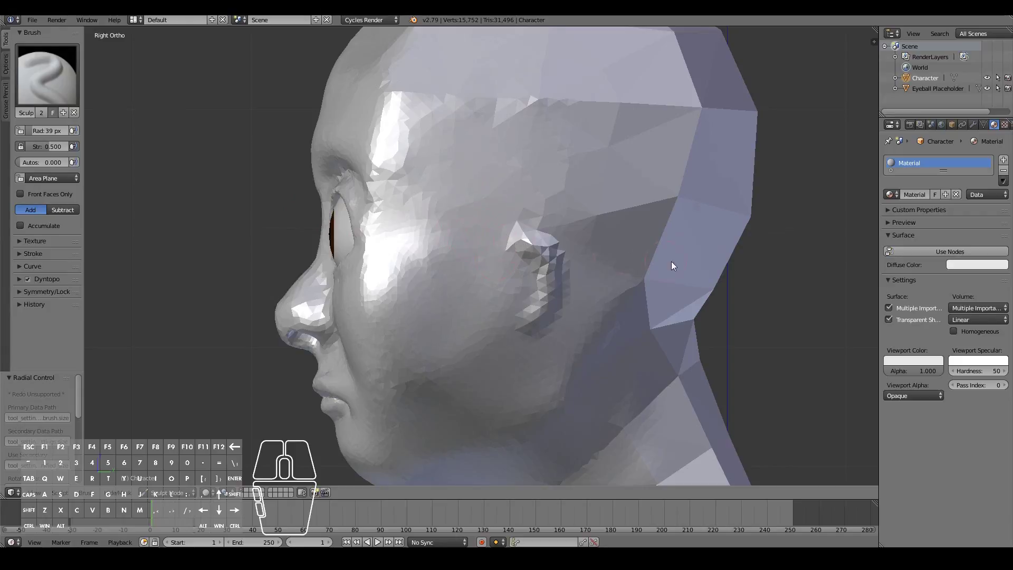
Add SculptDraw volume down the middle of the ear towards the lobe, undoing the last stroke.
scroll(517, 248, down, 2)
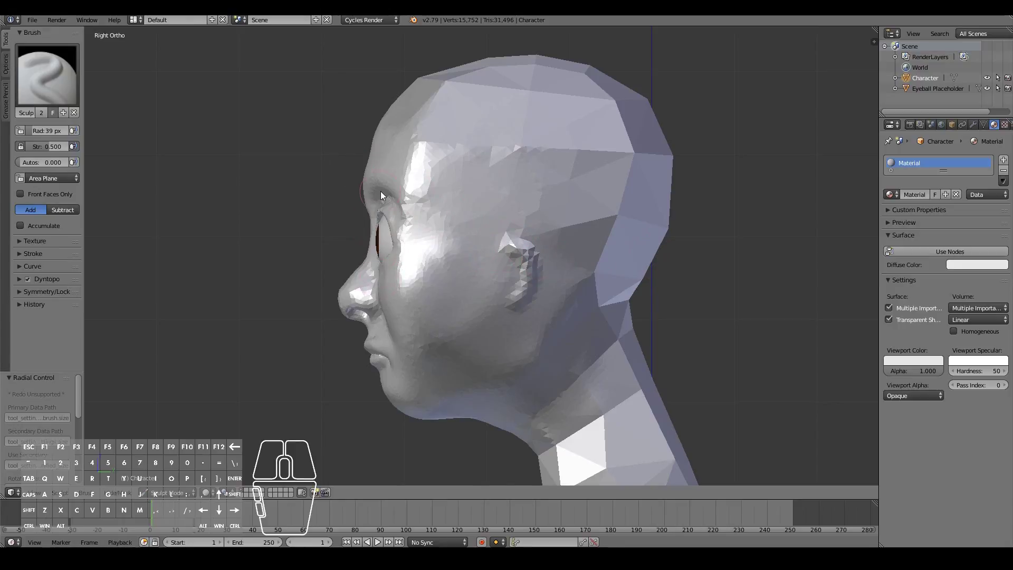
scroll(381, 192, up, 4)
scroll(381, 192, down, 2)
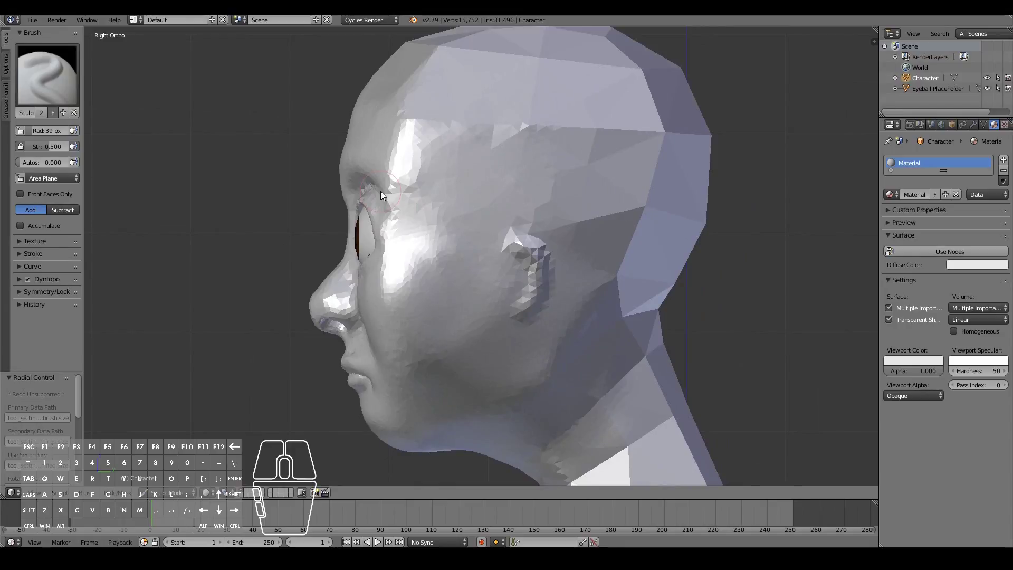
mouse_move(524, 265)
mouse_down()
mouse_move(545, 301)
mouse_move(525, 320)
mouse_move(542, 298)
mouse_move(519, 277)
mouse_move(531, 309)
mouse_up()
scroll(530, 308, down, 2)
mouse_move(533, 289)
middle_down()
mouse_move(619, 293)
mouse_move(530, 292)
middle_up()
key(ctrl+z)
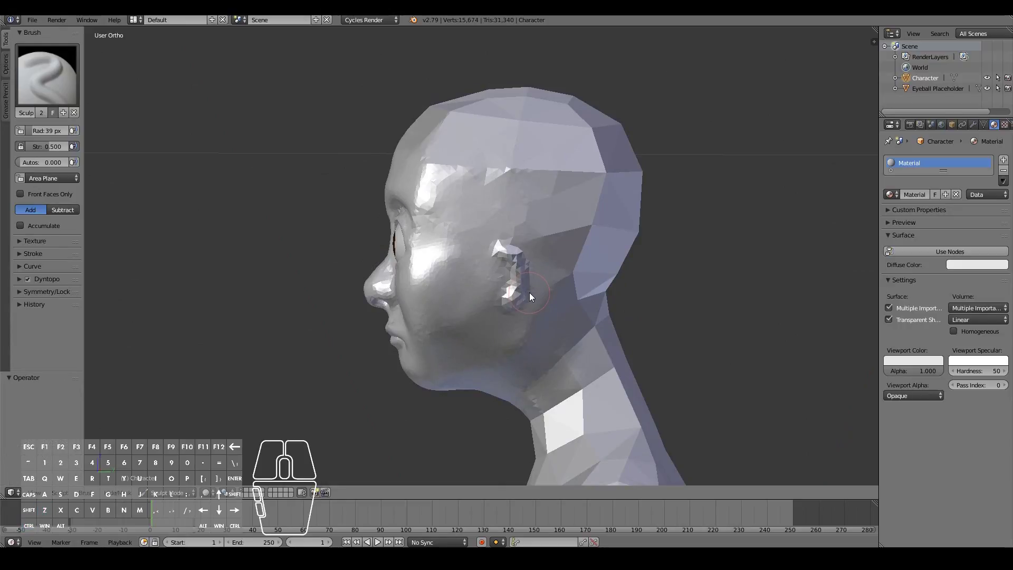
Raise the back rim and inner part of the ear further and check how far it protrudes from the front.
scroll(530, 293, up, 2)
scroll(530, 293, up, 1)
mouse_move(549, 285)
mouse_down()
mouse_move(527, 243)
mouse_move(541, 325)
mouse_up()
mouse_move(538, 261)
mouse_down()
mouse_move(549, 324)
mouse_move(537, 319)
mouse_move(540, 268)
mouse_move(538, 288)
mouse_up()
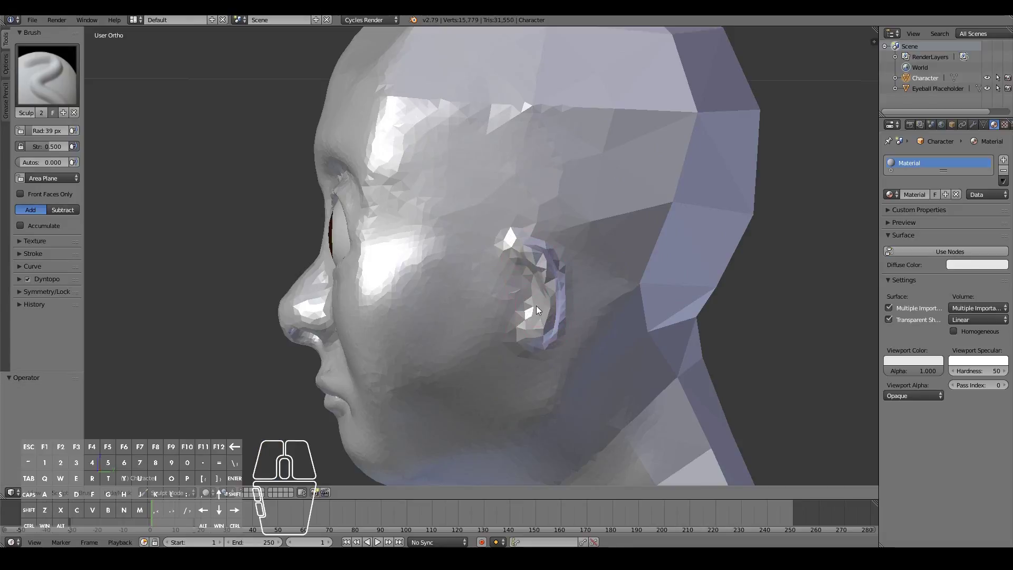
mouse_move(537, 305)
middle_down()
mouse_move(511, 341)
mouse_move(591, 328)
middle_up()
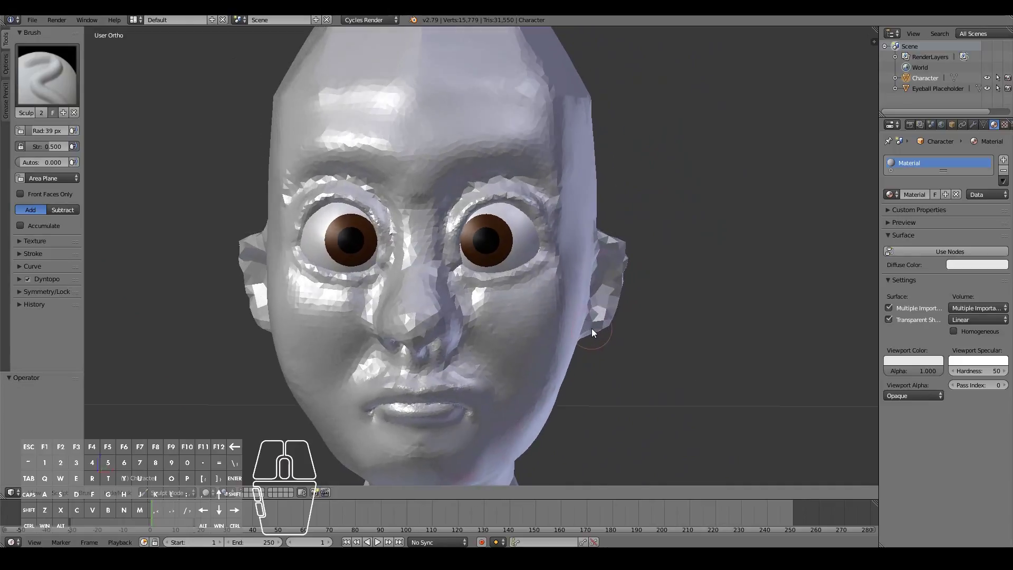
key(KP_1)
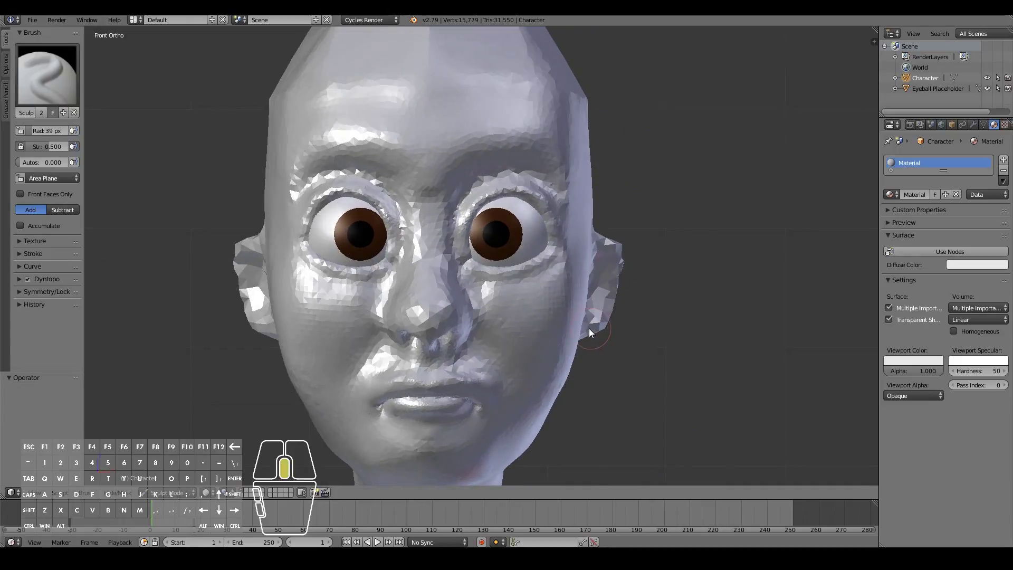
Switch to the Grab brush and set its radius to 97 px for reshaping the ear from above.
middle_drag(589, 328, 447, 348)
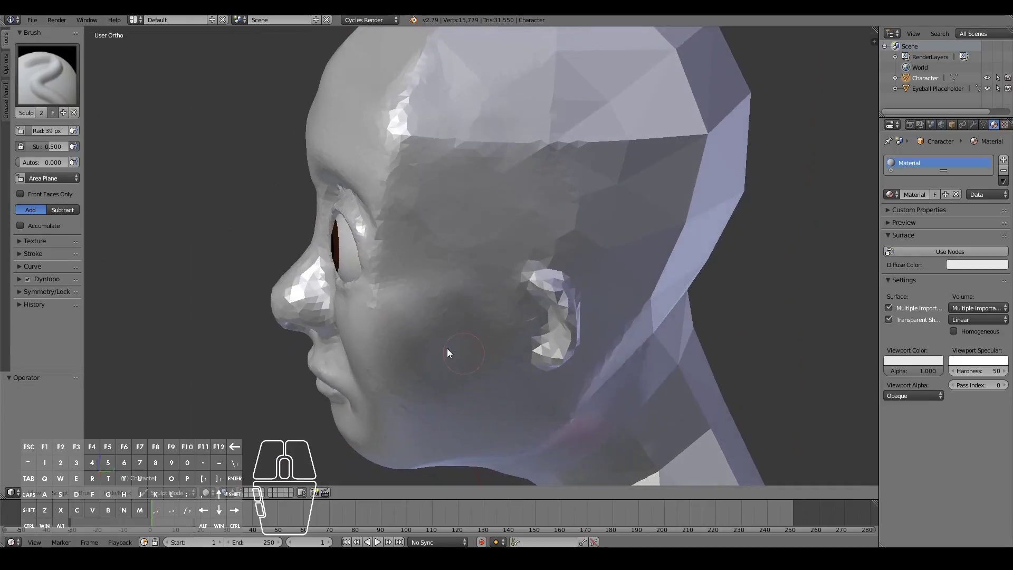
click(48, 77)
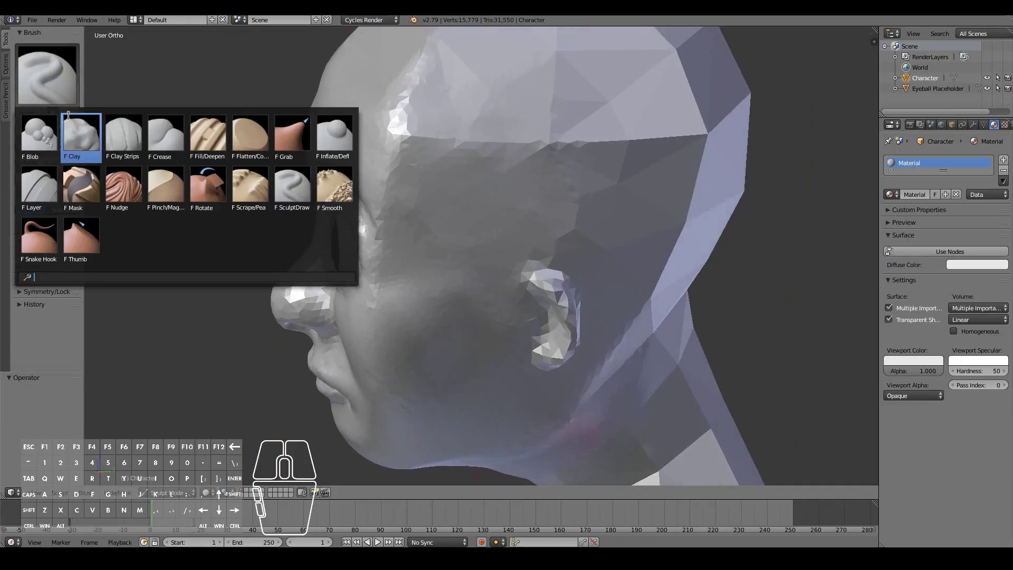
click(292, 141)
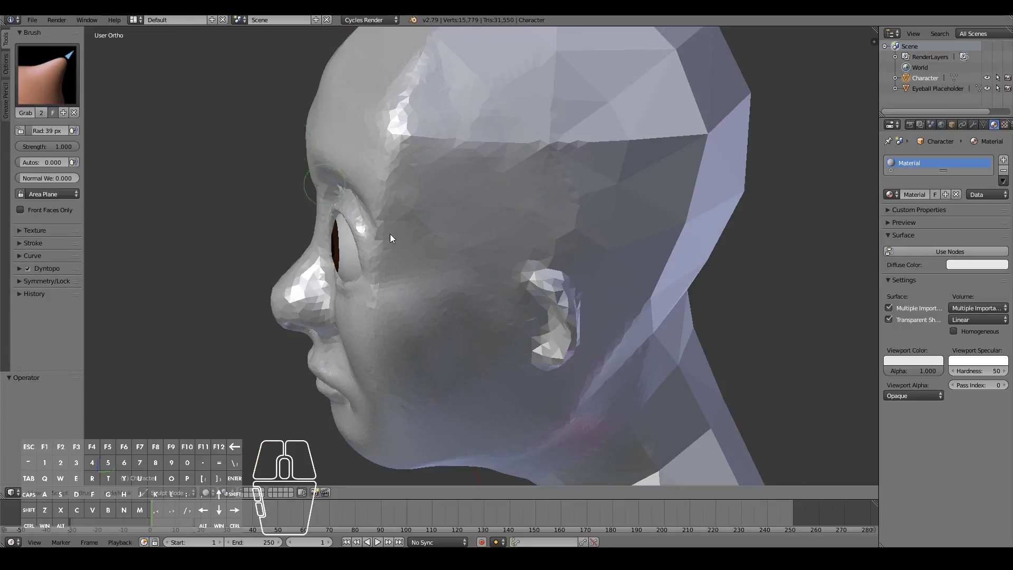
mouse_move(391, 235)
middle_down()
mouse_move(538, 365)
mouse_move(543, 387)
mouse_move(528, 401)
middle_up()
key(f)
click(572, 415)
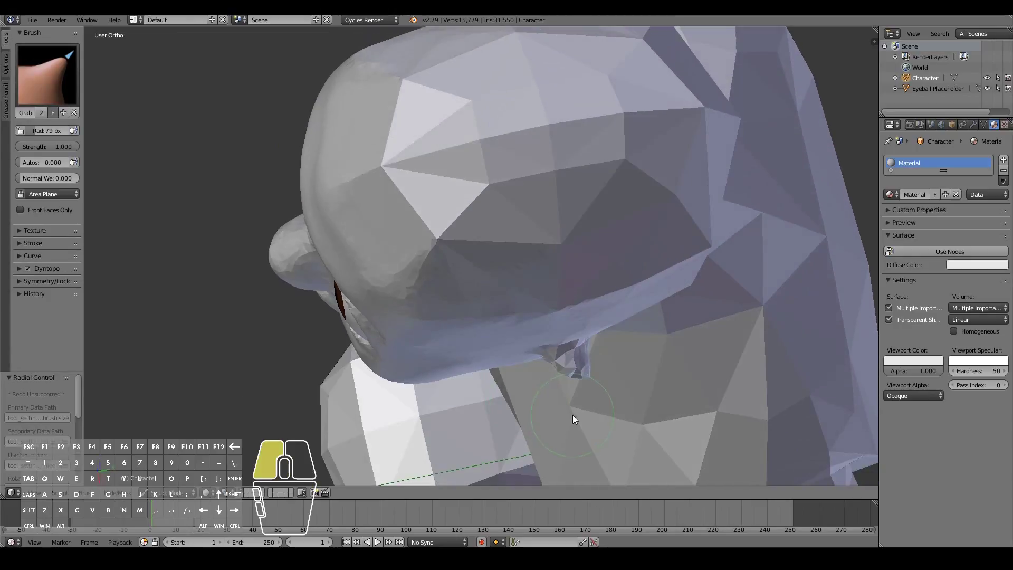
scroll(566, 405, up, 2)
key(f)
click(594, 448)
Pull the ear's outer edge towards the back of the head from several angles and check its shape from the front.
mouse_move(606, 427)
mouse_down()
mouse_move(635, 426)
mouse_move(624, 406)
mouse_move(645, 412)
mouse_move(637, 399)
mouse_move(627, 420)
mouse_move(649, 415)
mouse_move(635, 429)
mouse_up()
mouse_move(636, 429)
middle_down()
mouse_move(648, 349)
mouse_move(568, 432)
middle_up()
drag(568, 432, 588, 430)
mouse_move(588, 430)
middle_down()
mouse_move(567, 450)
mouse_move(511, 467)
mouse_move(588, 329)
mouse_move(596, 261)
mouse_move(574, 116)
middle_up()
mouse_move(574, 116)
mouse_down()
mouse_move(597, 97)
mouse_move(605, 65)
mouse_up()
mouse_move(605, 65)
middle_down()
mouse_move(590, 176)
mouse_move(560, 220)
mouse_move(477, 235)
mouse_move(651, 220)
middle_up()
key(KP_1)
scroll(649, 222, down, 4)
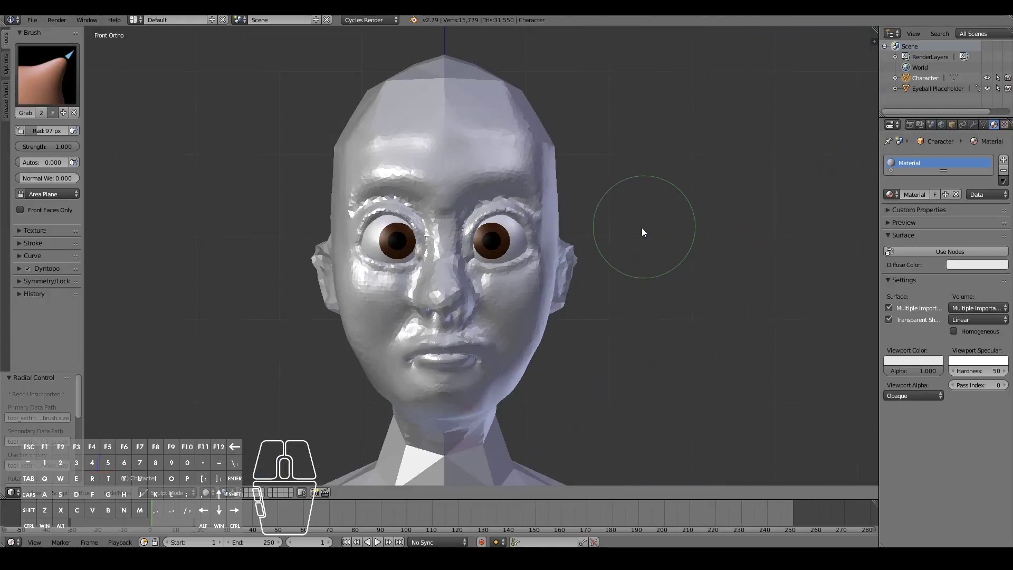
scroll(629, 297, up, 4)
middle_drag(617, 295, 588, 293)
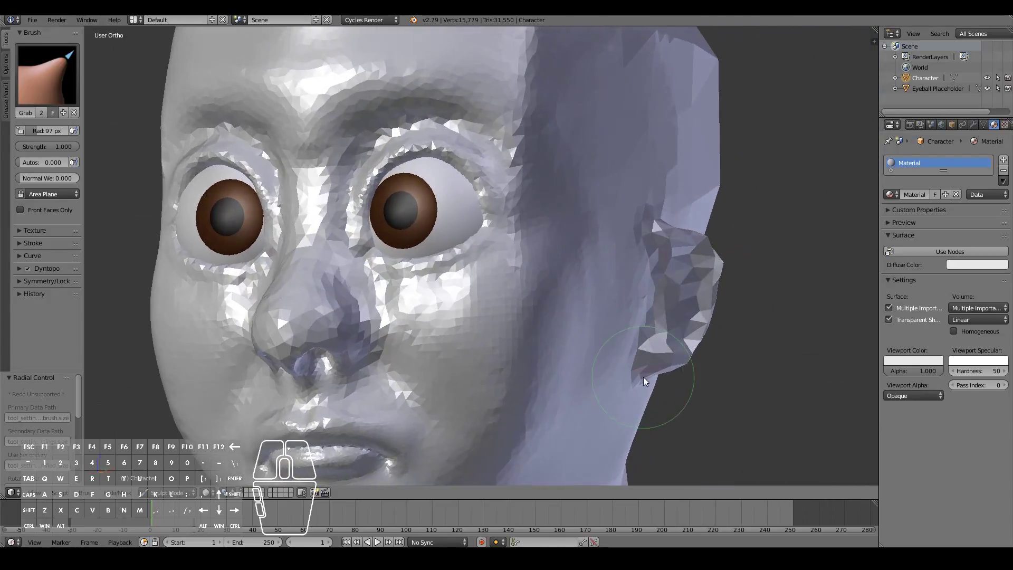
key(KP_1)
Switch to the Clay Strips brush and carve out the hollow inside the ear with subtracting strokes.
click(55, 76)
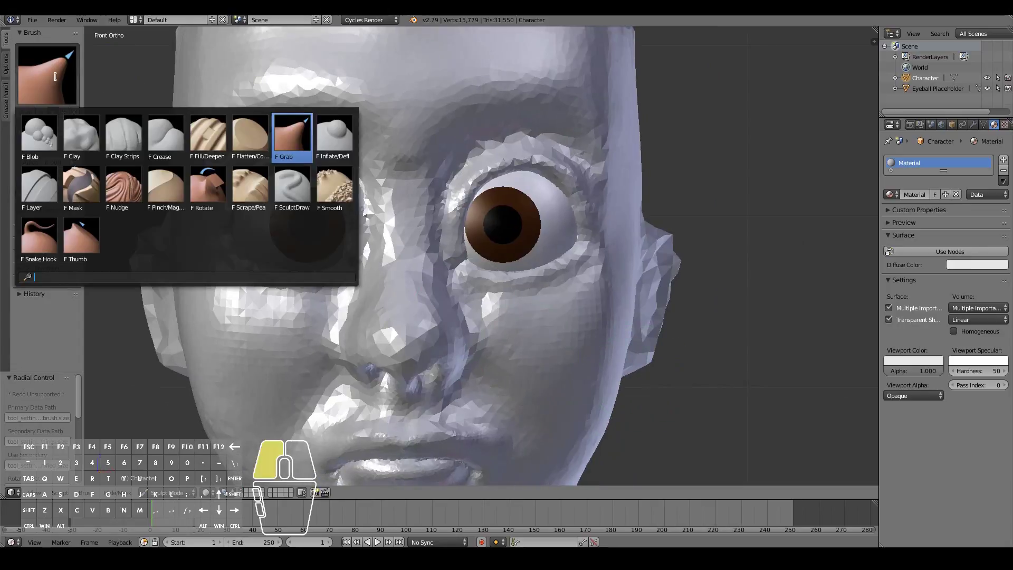
click(123, 135)
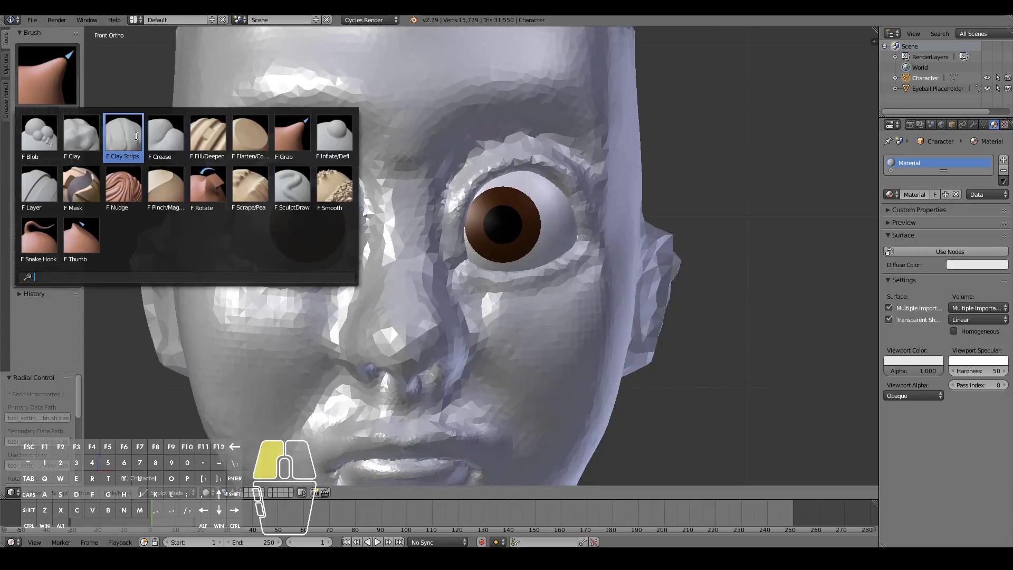
mouse_move(549, 296)
middle_down()
mouse_move(583, 298)
mouse_move(554, 296)
middle_up()
scroll(685, 286, up, 5)
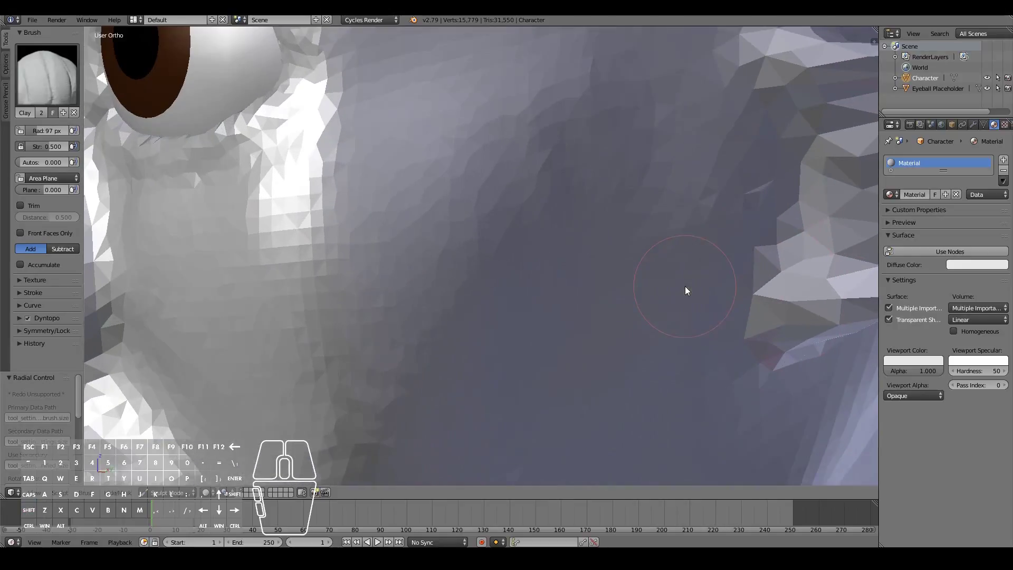
ctrl+scroll(797, 190, up, 5)
mouse_move(708, 168)
ctrl+mouse_down()
mouse_move(686, 210)
mouse_move(710, 236)
mouse_move(686, 206)
mouse_move(724, 173)
mouse_move(680, 154)
ctrl+mouse_up()
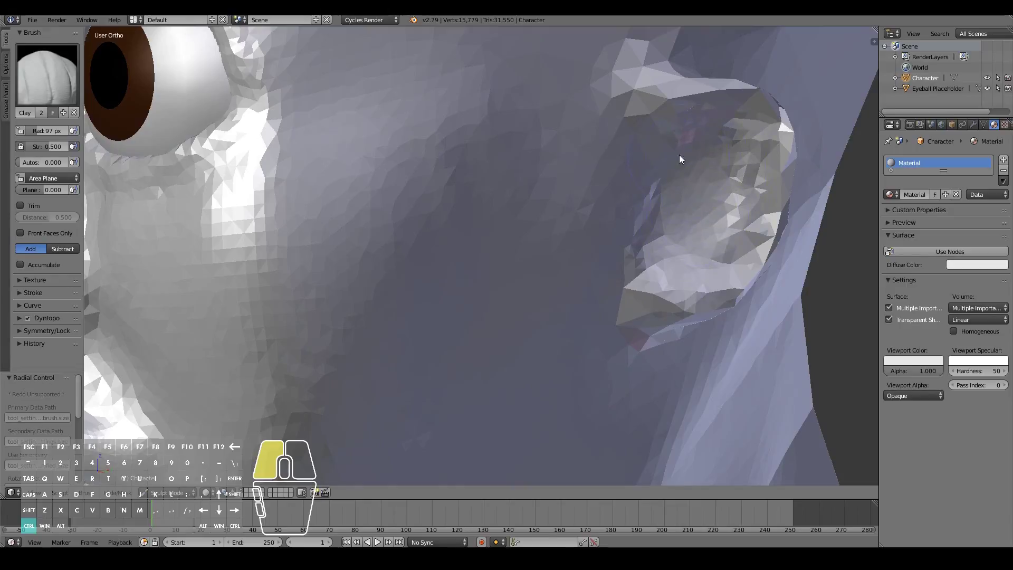
ctrl+drag(661, 196, 664, 252)
ctrl+drag(667, 182, 666, 195)
Switch to the Inflate brush and thicken the back side of the ear from top to bottom.
mouse_move(666, 195)
middle_down()
mouse_move(663, 237)
mouse_move(588, 250)
mouse_move(535, 242)
middle_up()
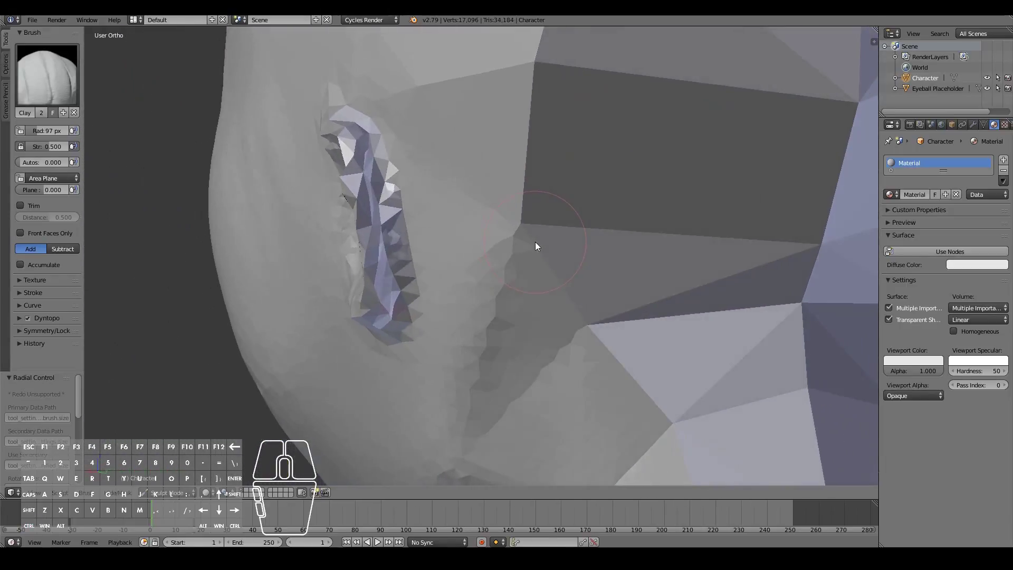
click(50, 89)
click(325, 176)
scroll(324, 176, up, 2)
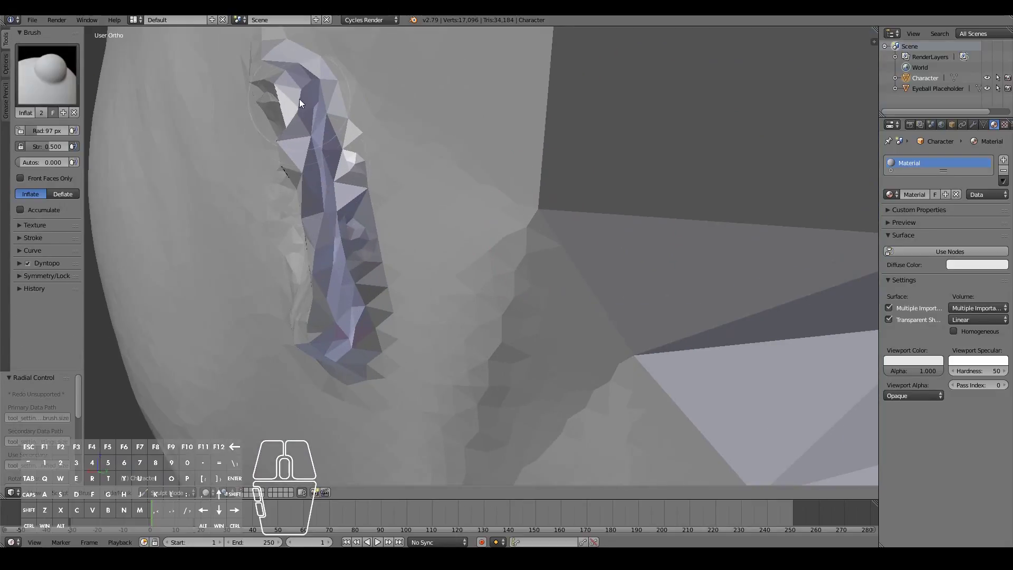
drag(301, 98, 312, 292)
middle_drag(333, 313, 347, 298)
drag(346, 299, 347, 299)
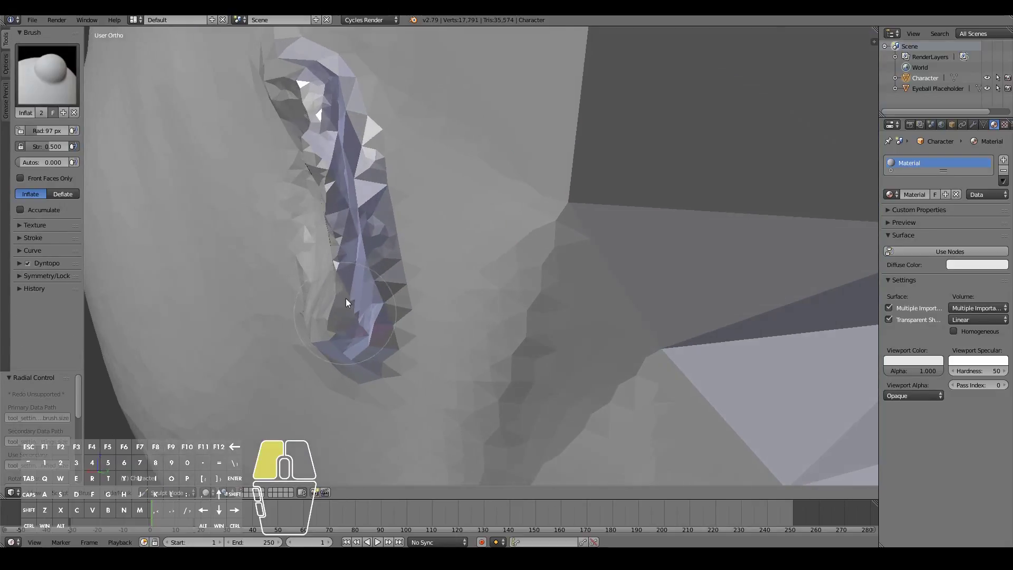
Inflate the ear further along its upper back and down to the lower rim, then check it from the front.
middle_drag(314, 92, 340, 166)
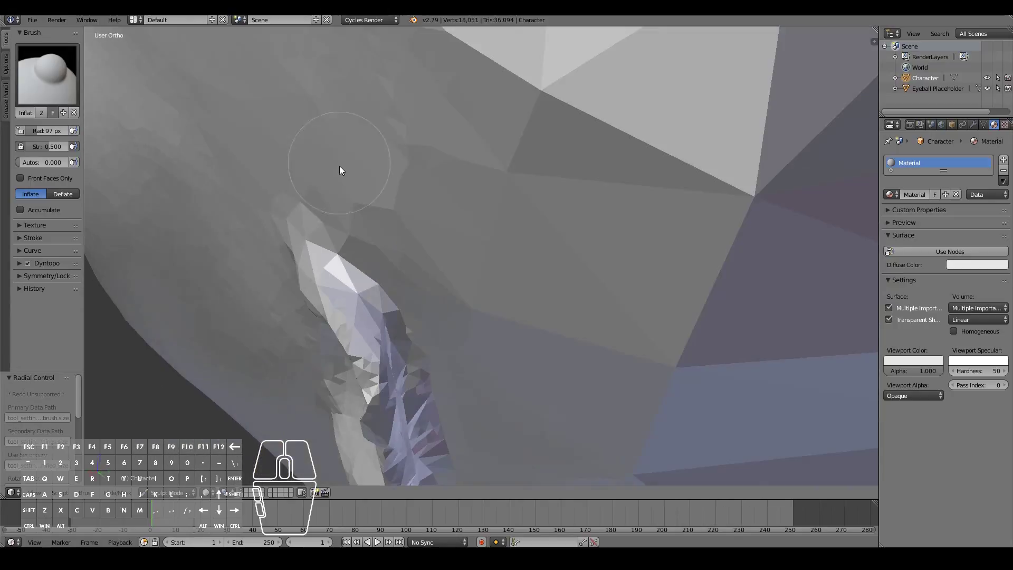
mouse_move(311, 253)
mouse_down()
mouse_move(310, 279)
mouse_move(353, 354)
mouse_up()
middle_drag(363, 365, 361, 237)
mouse_move(362, 242)
mouse_down()
mouse_move(381, 248)
mouse_move(397, 352)
mouse_up()
middle_drag(397, 352, 451, 340)
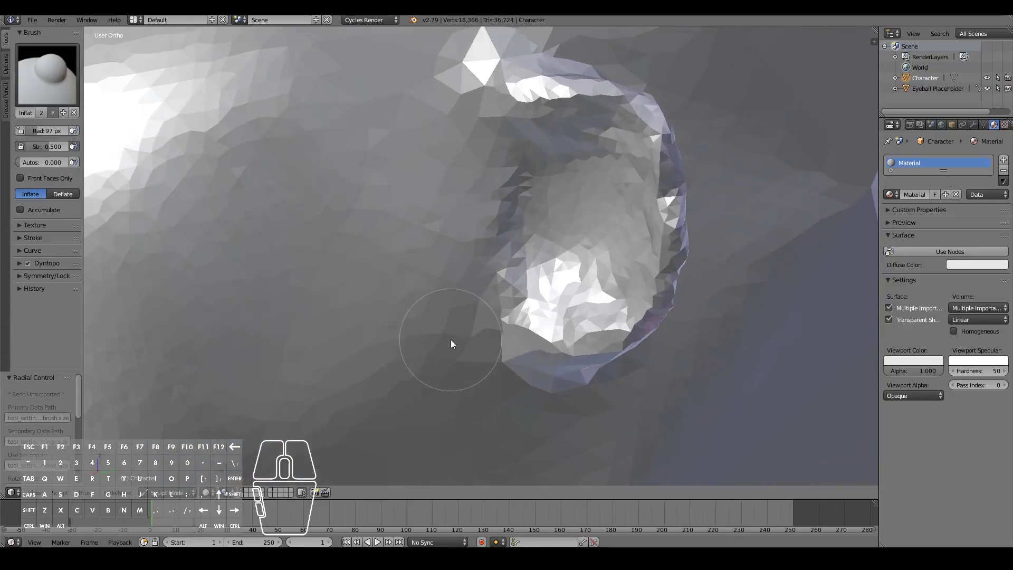
mouse_move(640, 287)
mouse_down()
mouse_move(644, 315)
mouse_move(641, 304)
mouse_move(554, 360)
mouse_up()
middle_drag(554, 360, 619, 330)
key(KP_1)
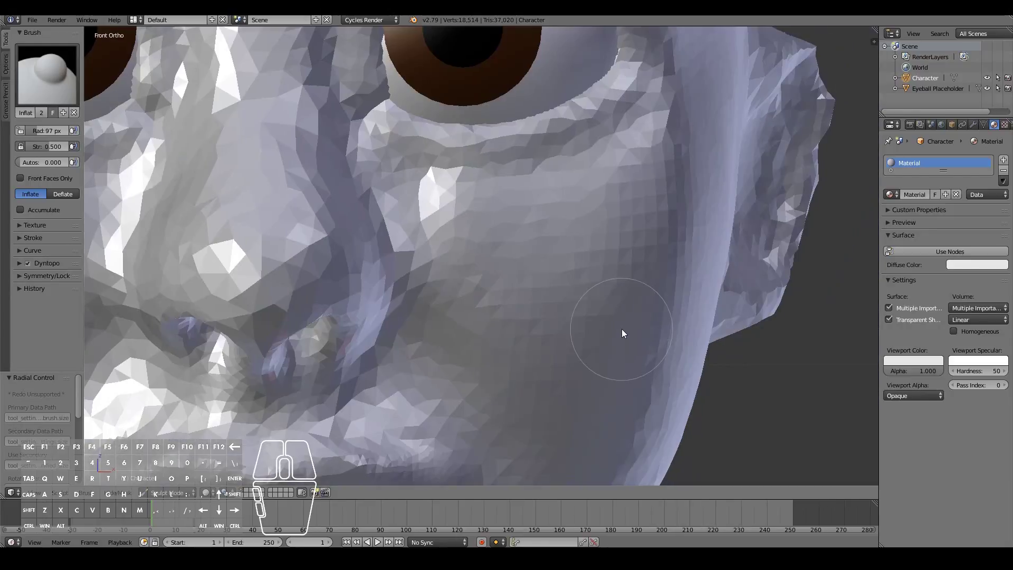
Switch to the Snake Hook brush, try pulling the bottom of the ear down, and undo the stroke.
click(30, 65)
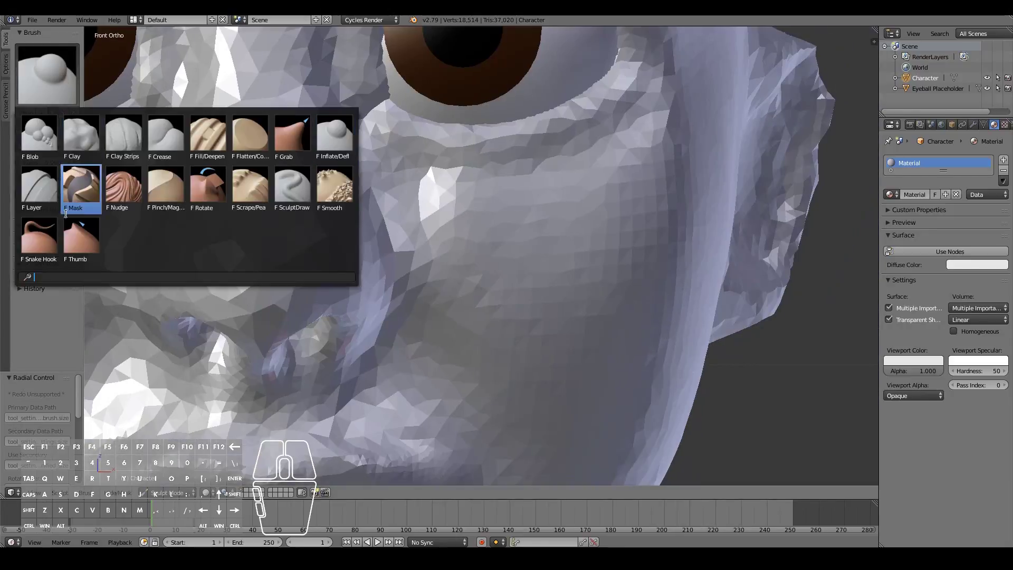
click(38, 237)
drag(754, 308, 758, 328)
key(ctrl+z)
Set the Snake Hook radius to 115 px and reshape the ear's lobe and upper front.
scroll(707, 328, down, 3)
middle_drag(698, 329, 642, 336)
key(f)
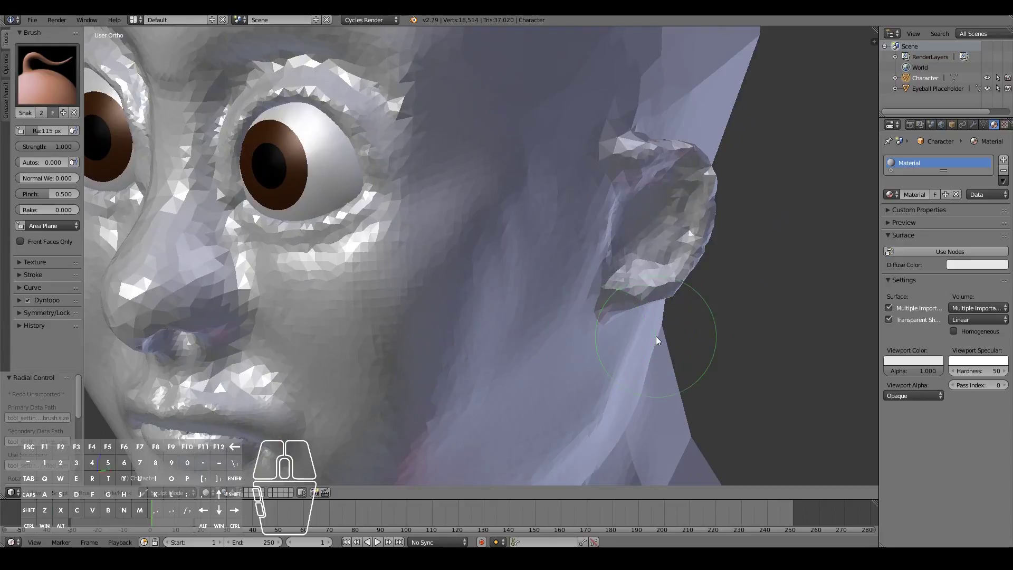
click(644, 301)
middle_drag(642, 308, 673, 311)
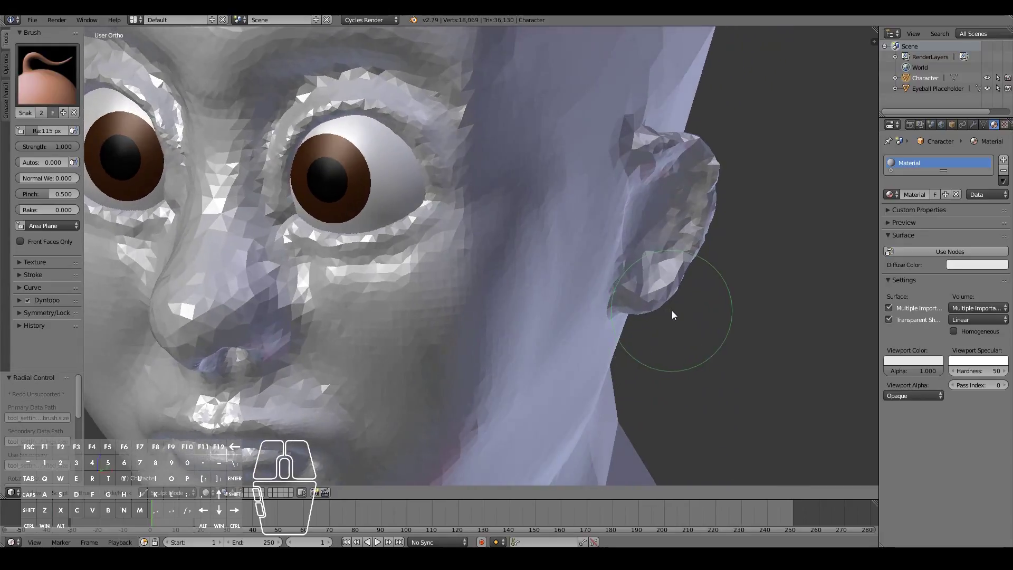
Switch to the Inflate brush and thicken the back side of the ear up to its upper rim.
key(KP_1)
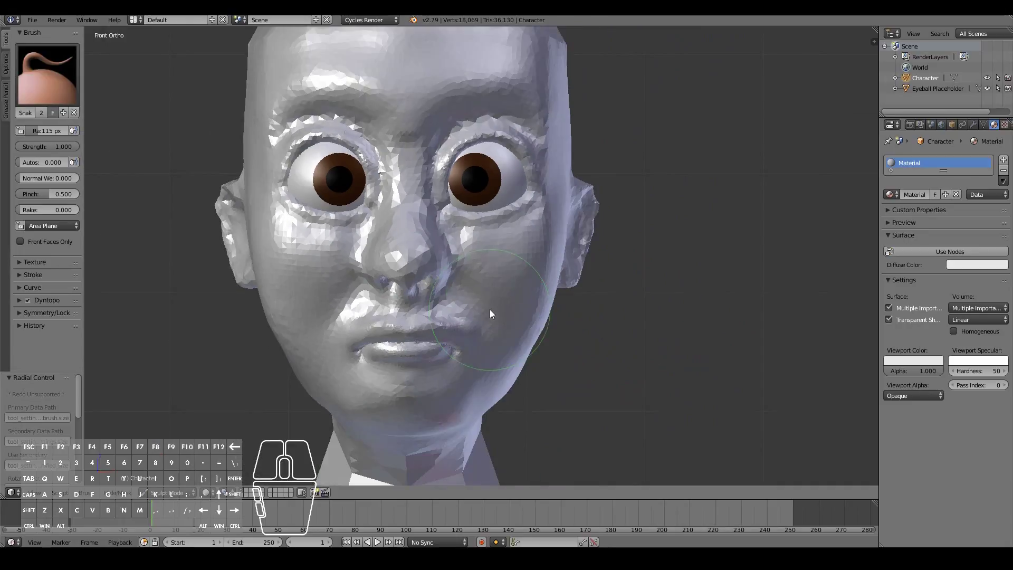
mouse_move(490, 309)
middle_down()
mouse_move(388, 317)
mouse_move(411, 265)
mouse_move(394, 255)
mouse_move(466, 263)
mouse_move(420, 294)
mouse_move(401, 274)
middle_up()
click(63, 105)
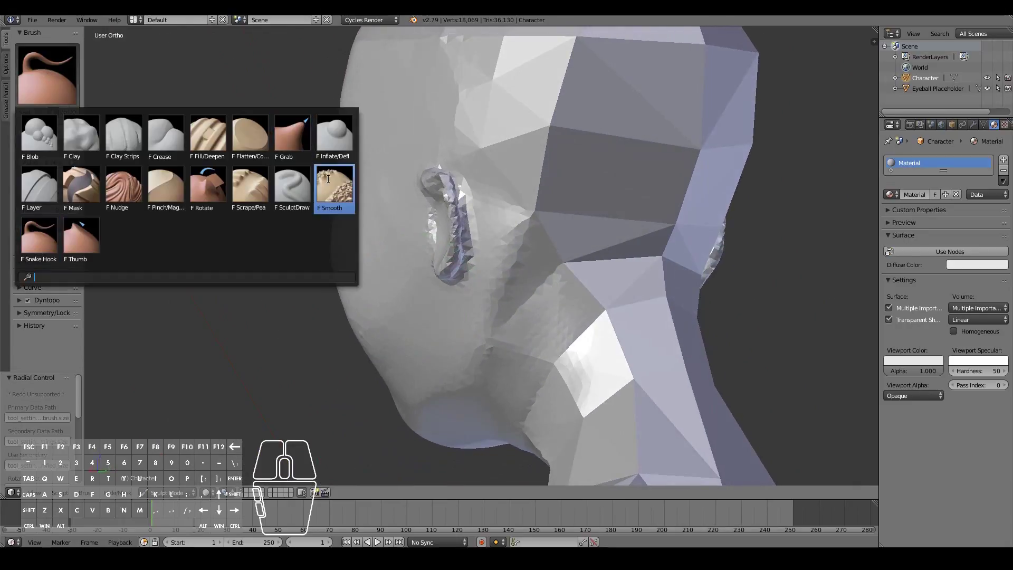
click(37, 181)
scroll(412, 222, up, 4)
scroll(413, 230, up, 1)
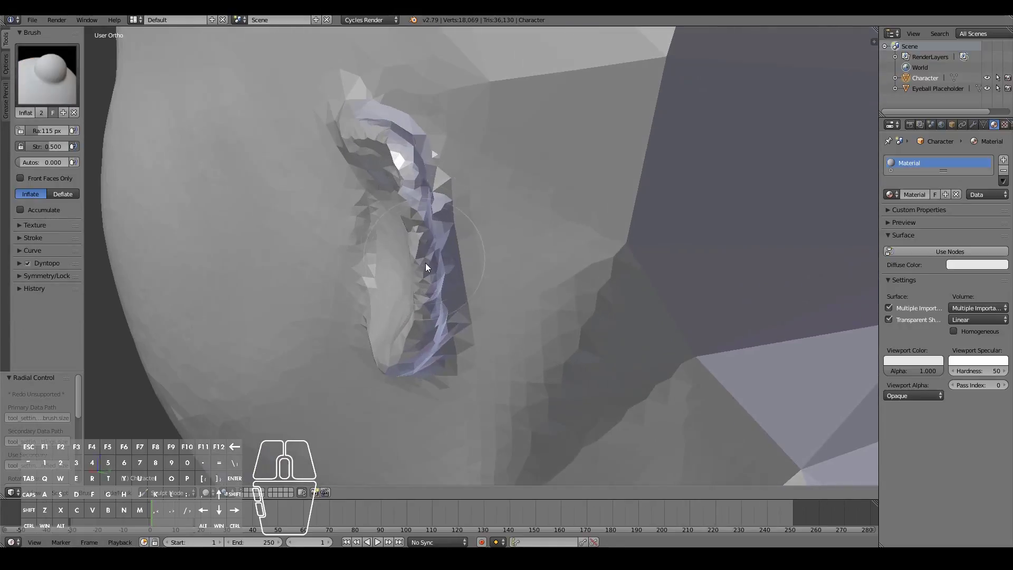
mouse_move(412, 230)
mouse_down()
mouse_move(407, 156)
mouse_move(409, 226)
mouse_move(382, 144)
mouse_move(392, 152)
mouse_up()
middle_drag(395, 156, 415, 174)
mouse_move(627, 239)
mouse_down()
mouse_move(595, 230)
mouse_move(653, 243)
mouse_move(538, 230)
mouse_up()
mouse_move(538, 230)
middle_down()
mouse_move(643, 204)
mouse_move(554, 201)
middle_up()
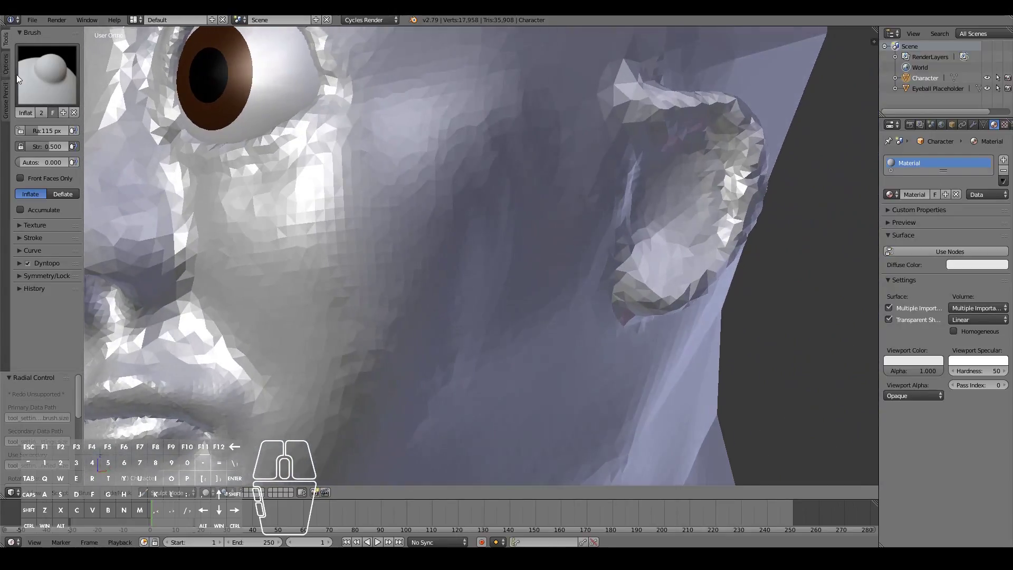
Switch to the Smooth brush and smooth the ear's outer rim, inner hollow and upper front.
click(21, 79)
click(335, 189)
mouse_move(336, 189)
middle_down()
mouse_move(511, 247)
mouse_move(556, 172)
middle_up()
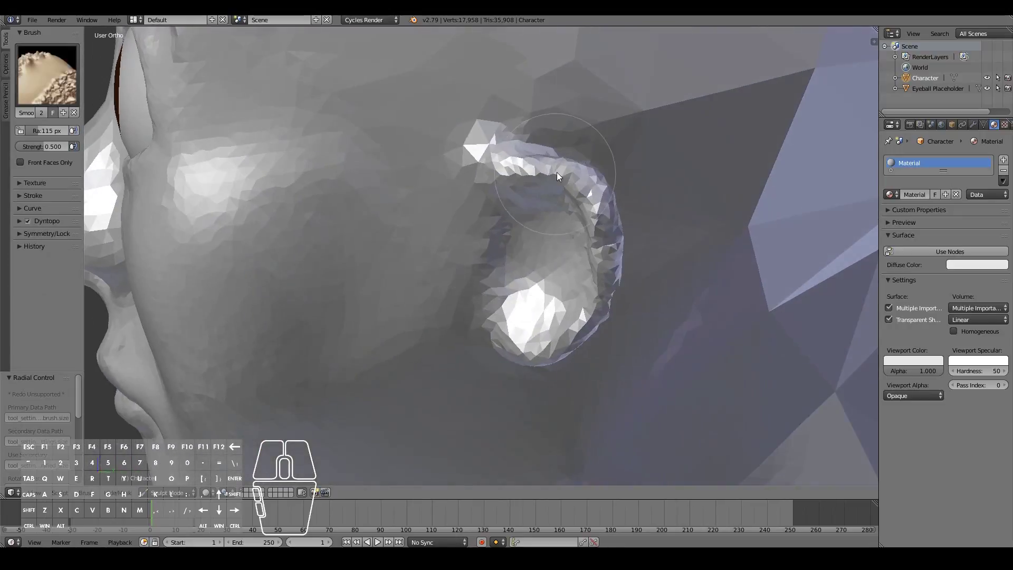
mouse_move(607, 208)
mouse_down()
mouse_move(617, 225)
mouse_move(600, 319)
mouse_up()
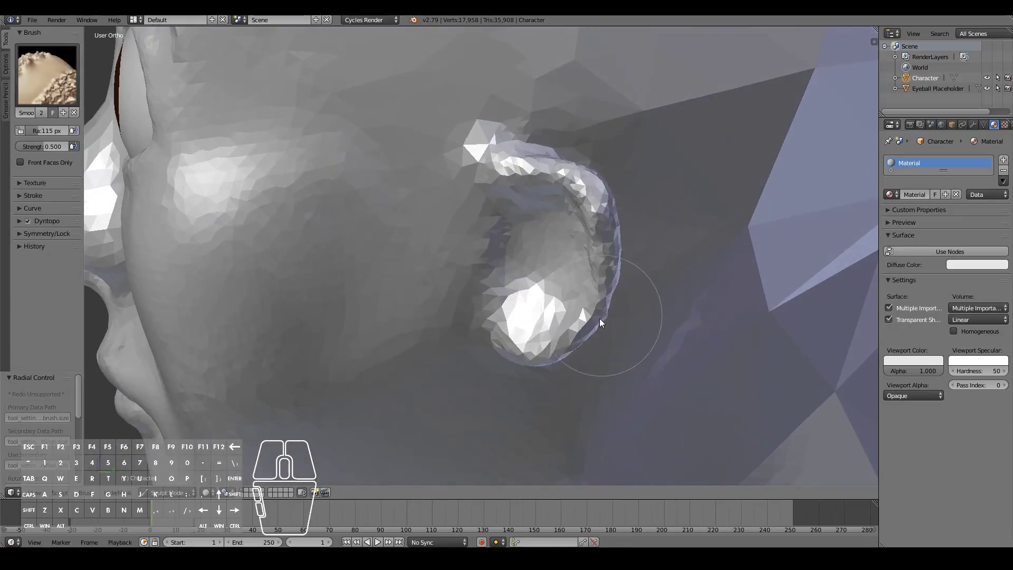
mouse_move(599, 319)
middle_down()
mouse_move(574, 297)
mouse_move(543, 208)
middle_up()
drag(544, 208, 527, 262)
middle_drag(526, 262, 363, 166)
mouse_move(364, 170)
mouse_down()
mouse_move(337, 148)
mouse_move(350, 168)
mouse_up()
mouse_move(357, 233)
middle_down()
mouse_move(429, 259)
mouse_move(489, 262)
middle_up()
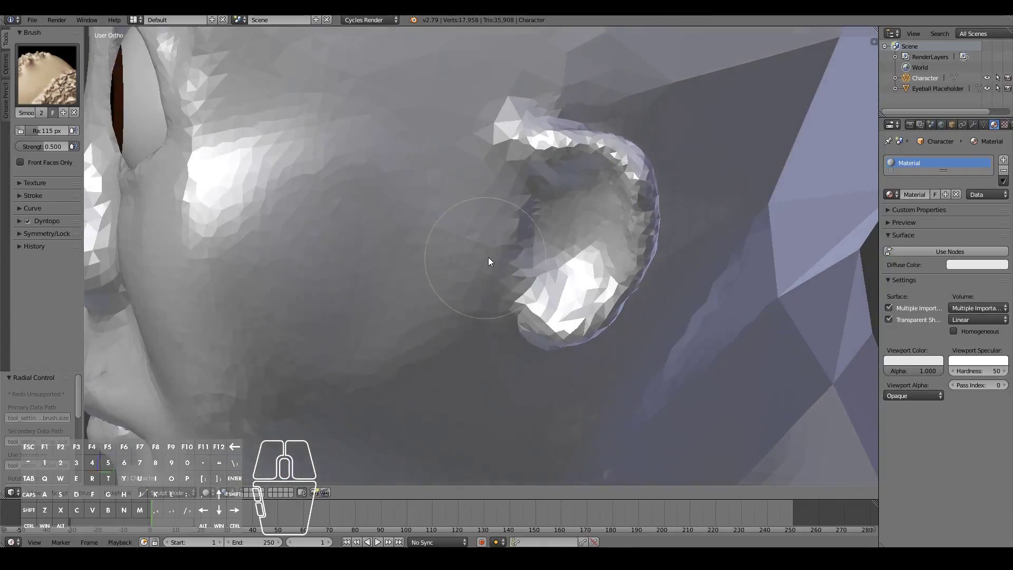
Switch back to the Inflate brush and puff up the back of the ear from the middle to the top.
click(62, 56)
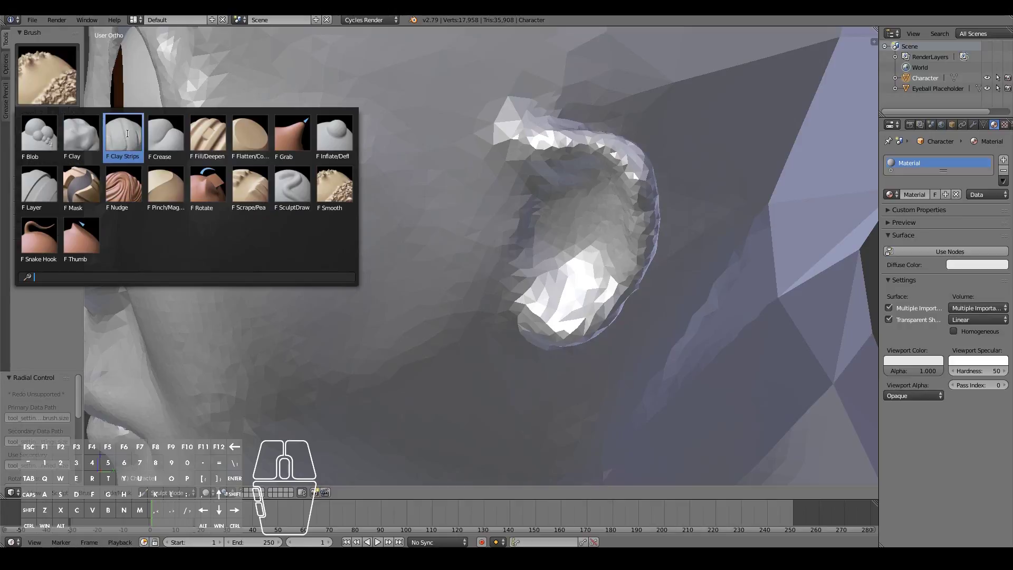
click(334, 135)
mouse_move(601, 180)
middle_down()
mouse_move(600, 193)
mouse_move(483, 179)
middle_up()
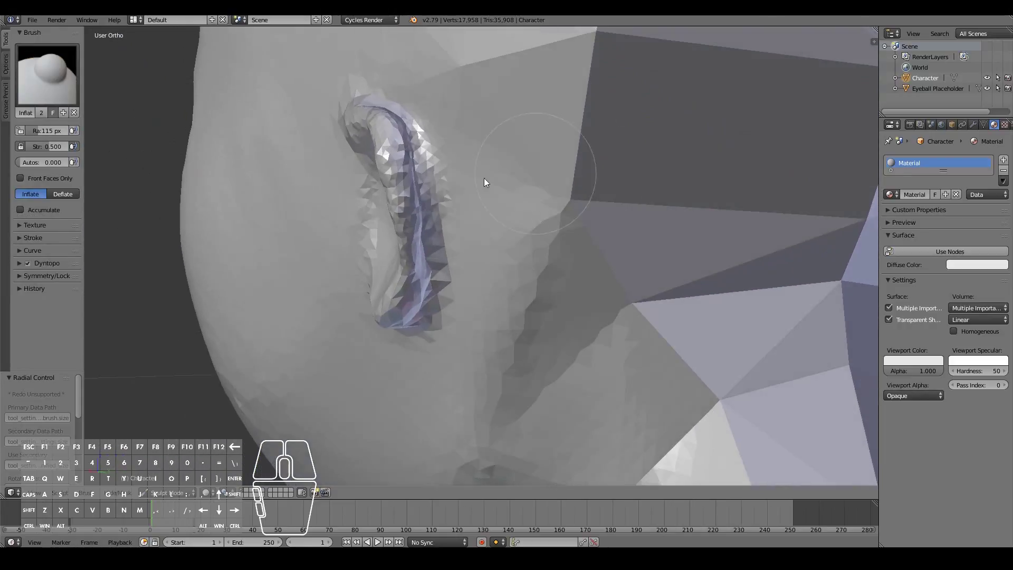
drag(414, 232, 380, 129)
mouse_move(380, 130)
middle_down()
mouse_move(512, 134)
mouse_move(371, 130)
middle_up()
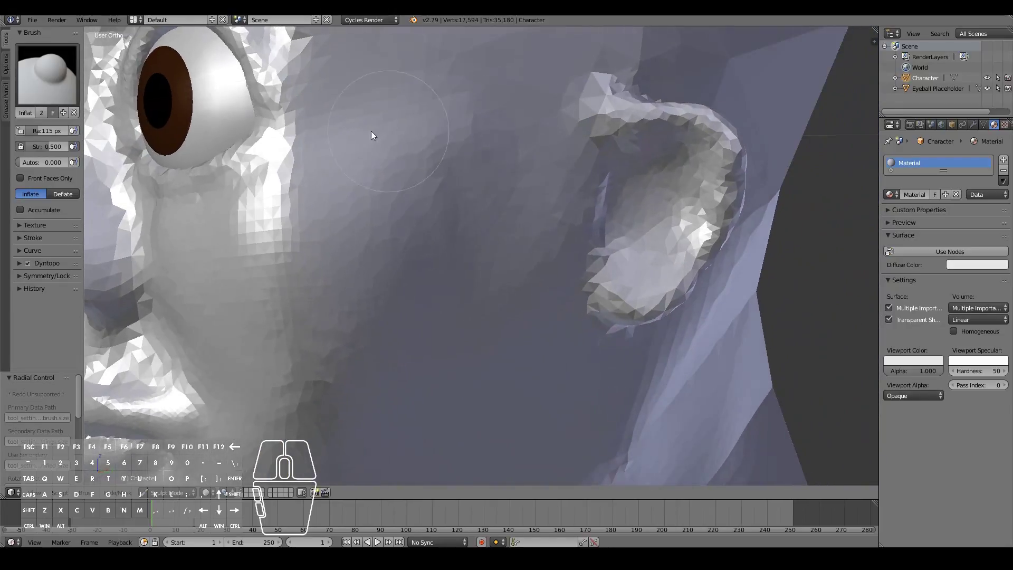
Switch to the Clay Strips brush, build up the front edge of the ear, and undo the last carving stroke.
click(48, 74)
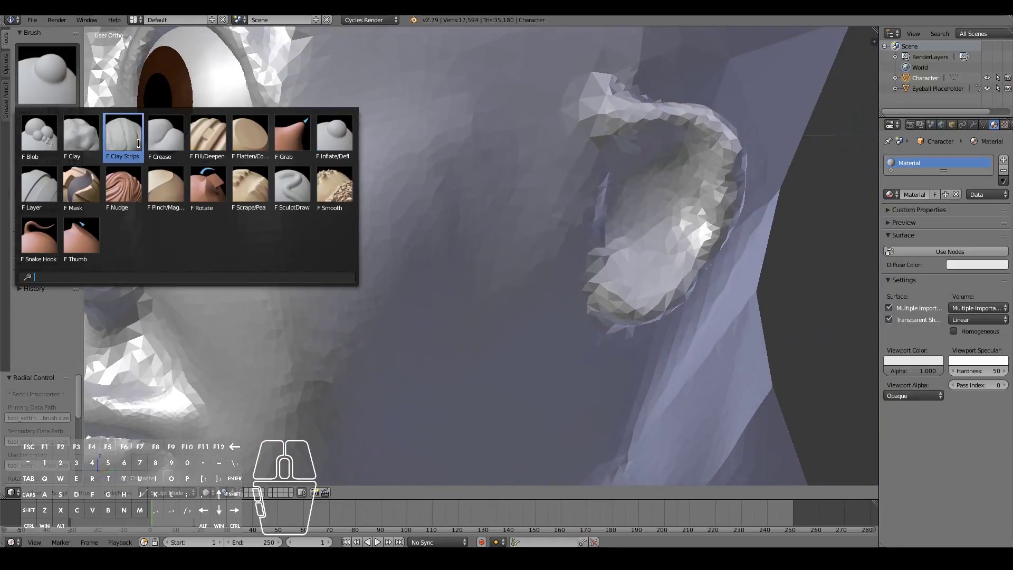
click(123, 136)
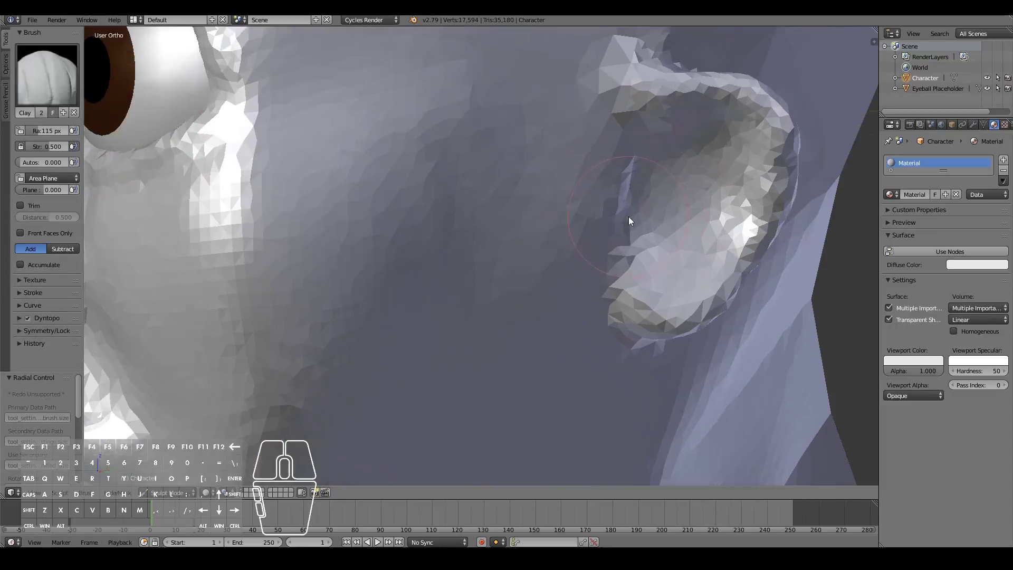
mouse_move(628, 217)
middle_down()
mouse_move(674, 226)
mouse_move(577, 231)
mouse_move(578, 164)
middle_up()
mouse_move(578, 163)
mouse_down()
mouse_move(588, 166)
mouse_move(570, 166)
mouse_move(590, 138)
mouse_up()
mouse_move(591, 182)
ctrl+mouse_down()
mouse_move(593, 128)
mouse_move(577, 196)
mouse_move(540, 225)
mouse_move(622, 163)
mouse_move(603, 101)
mouse_move(643, 87)
mouse_move(581, 88)
ctrl+mouse_up()
key(ctrl+z)
scroll(581, 87, down, 3)
Build up the lower back side of the ear with Clay Strips.
mouse_move(588, 211)
middle_down()
mouse_move(372, 214)
mouse_move(403, 204)
mouse_move(387, 207)
middle_up()
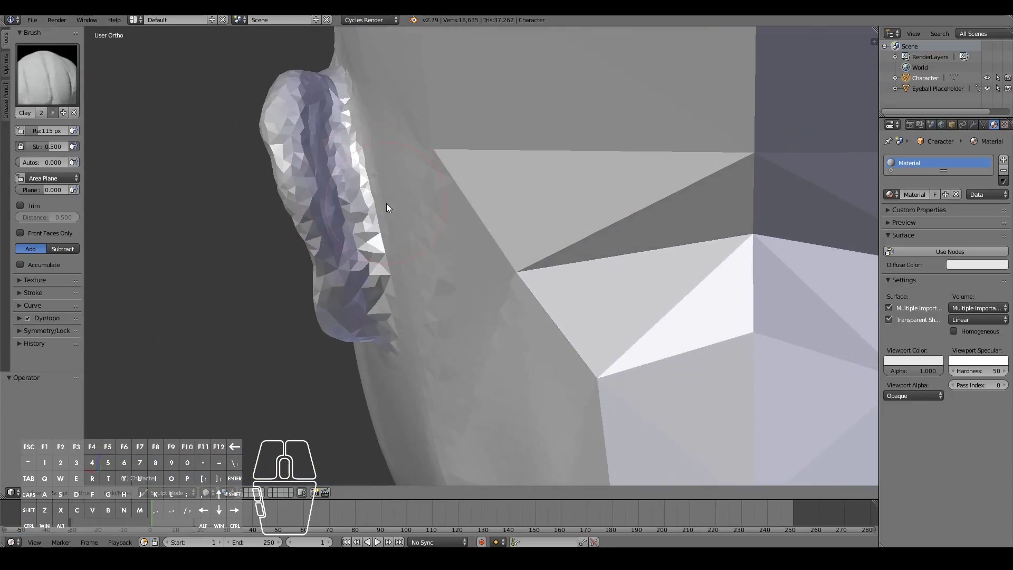
mouse_move(387, 207)
mouse_down()
mouse_move(342, 249)
mouse_move(346, 271)
mouse_move(325, 285)
mouse_up()
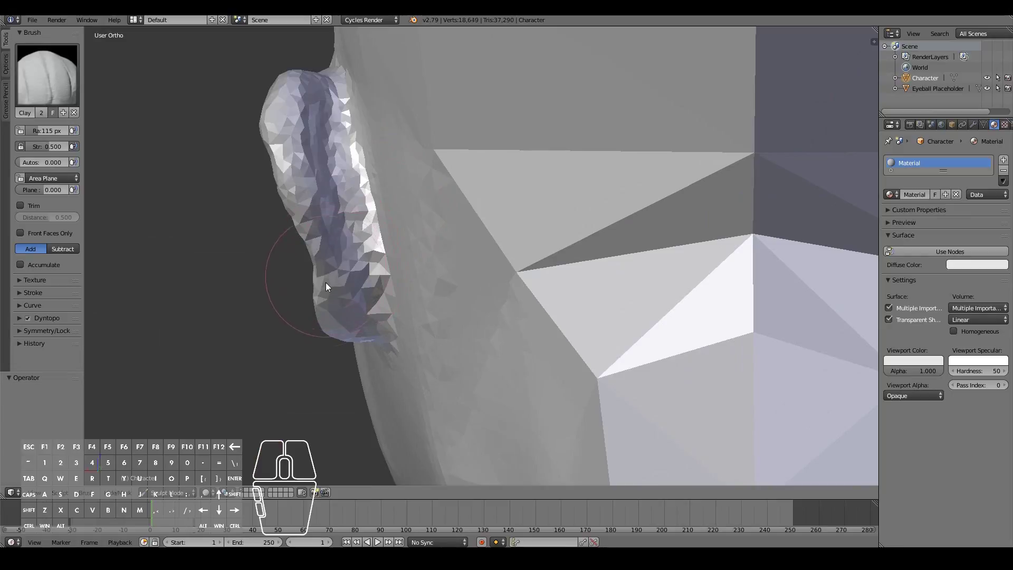
mouse_move(325, 285)
middle_down()
mouse_move(386, 307)
mouse_move(329, 307)
middle_up()
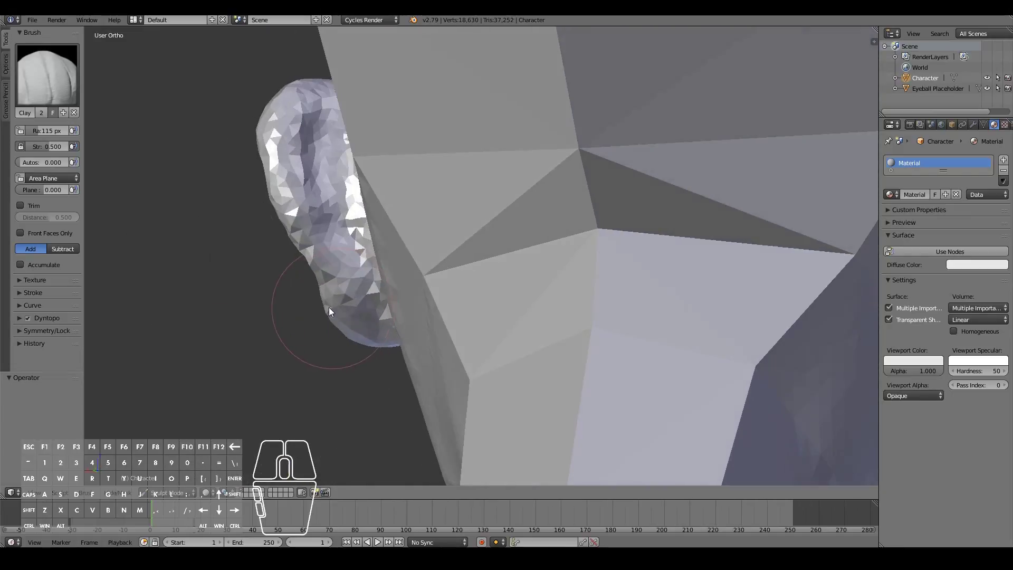
Switch to the Grab brush, pull the lower back of the ear outward, and check it from the front.
click(36, 65)
click(334, 189)
mouse_move(309, 270)
mouse_down()
mouse_move(317, 275)
mouse_move(308, 280)
mouse_move(300, 248)
mouse_up()
drag(317, 290, 299, 283)
mouse_move(299, 282)
middle_down()
mouse_move(553, 318)
mouse_move(556, 270)
middle_up()
key(KP_1)
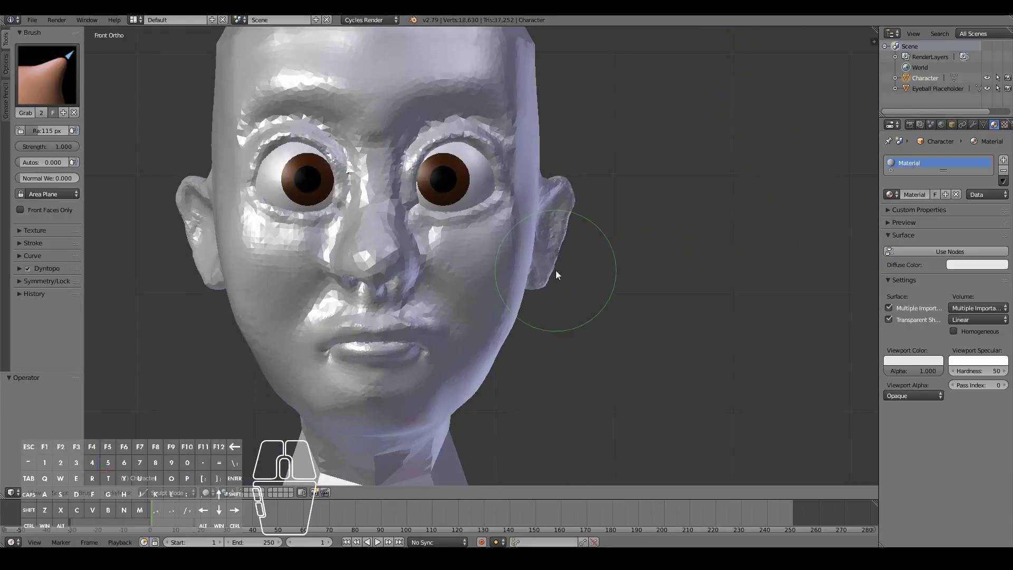
Switch to the Clay Strips brush and reduce its radius for detailing the inside of the ear.
middle_drag(556, 271, 504, 280)
scroll(501, 279, up, 3)
scroll(499, 283, up, 2)
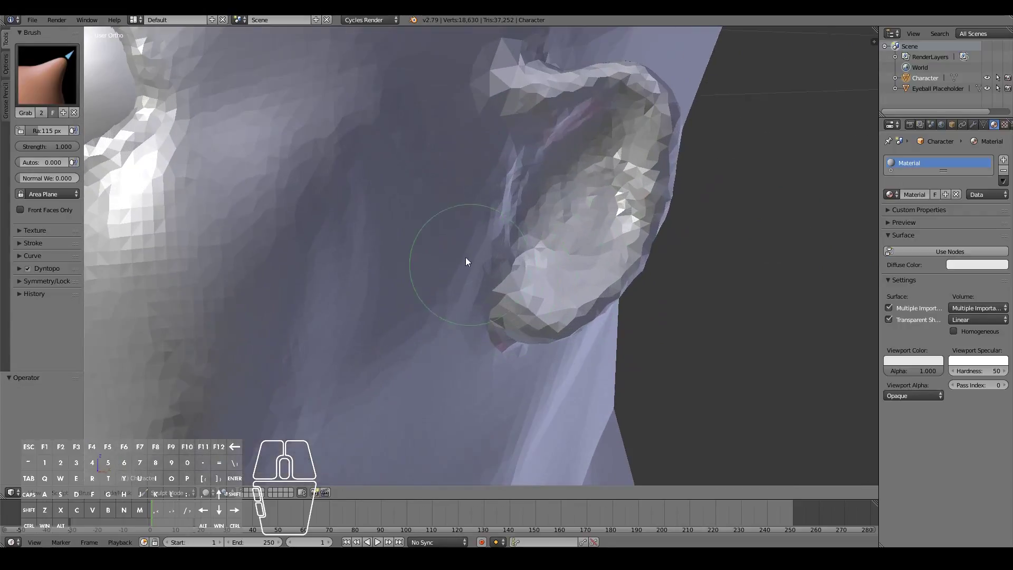
click(61, 65)
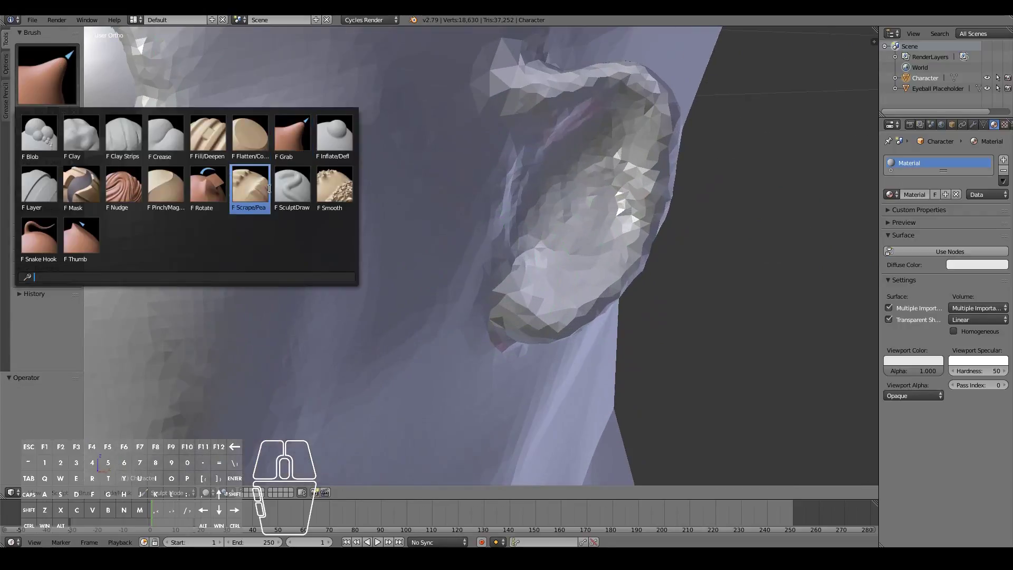
click(123, 137)
scroll(492, 222, up, 2)
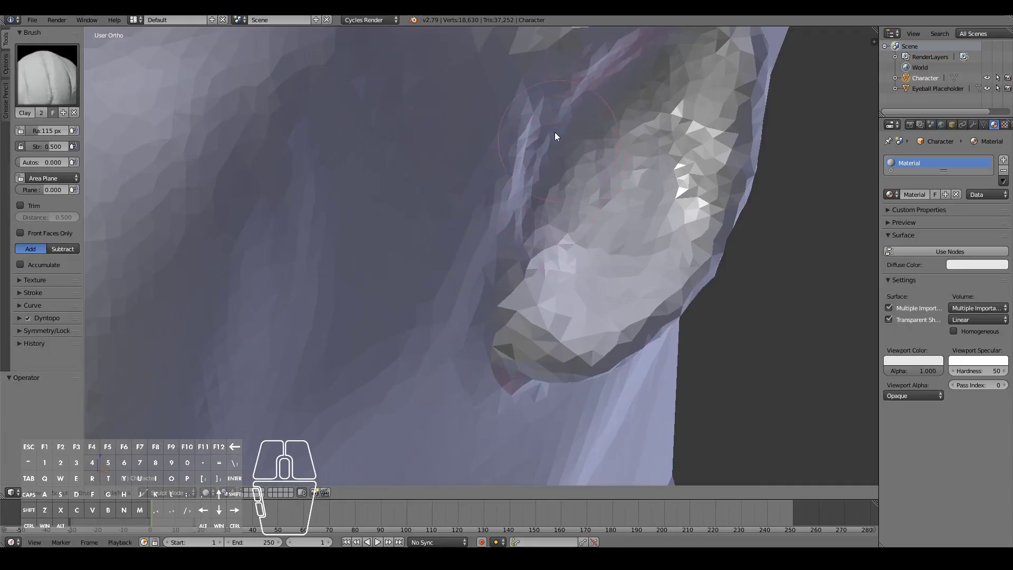
key(f)
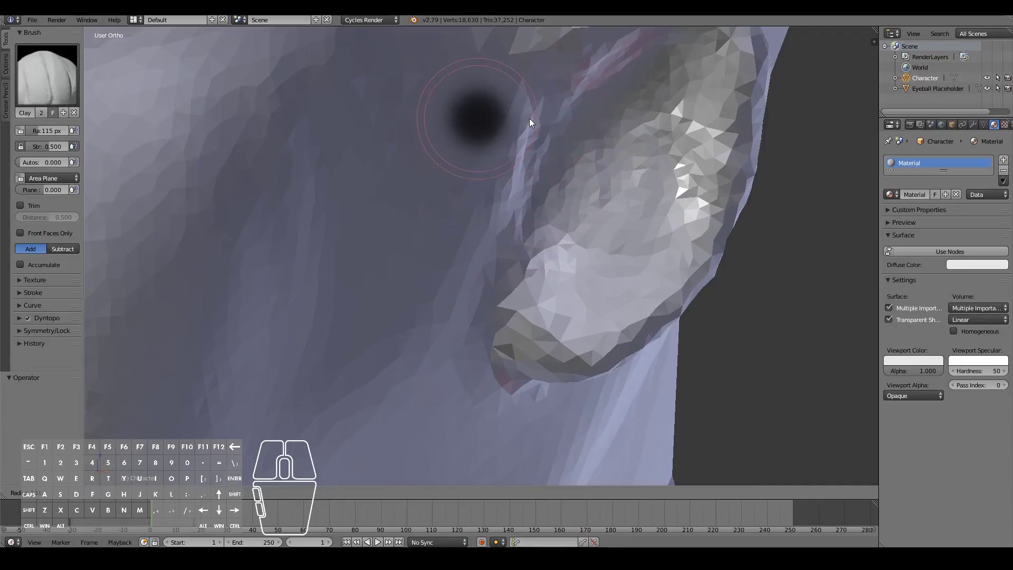
click(530, 118)
Try adding clay across the middle of the inner ear and set the brush radius to 41 px.
mouse_move(534, 139)
mouse_down()
mouse_move(524, 109)
mouse_move(539, 176)
mouse_move(611, 149)
mouse_move(568, 187)
mouse_move(527, 149)
mouse_move(602, 165)
mouse_up()
key(f)
click(564, 173)
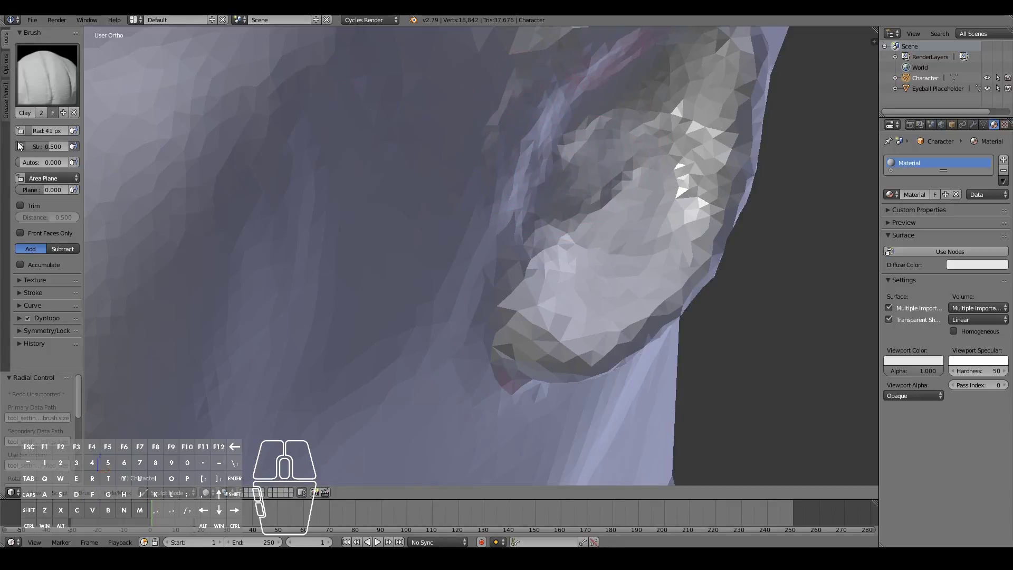
Set the Clay Strips strength to 1.000 and the radius to 59 px.
drag(48, 147, 320, 150)
key(f)
click(561, 90)
Try building up the ear's front flap and a raised fold in the middle of the inner ear.
drag(529, 181, 616, 150)
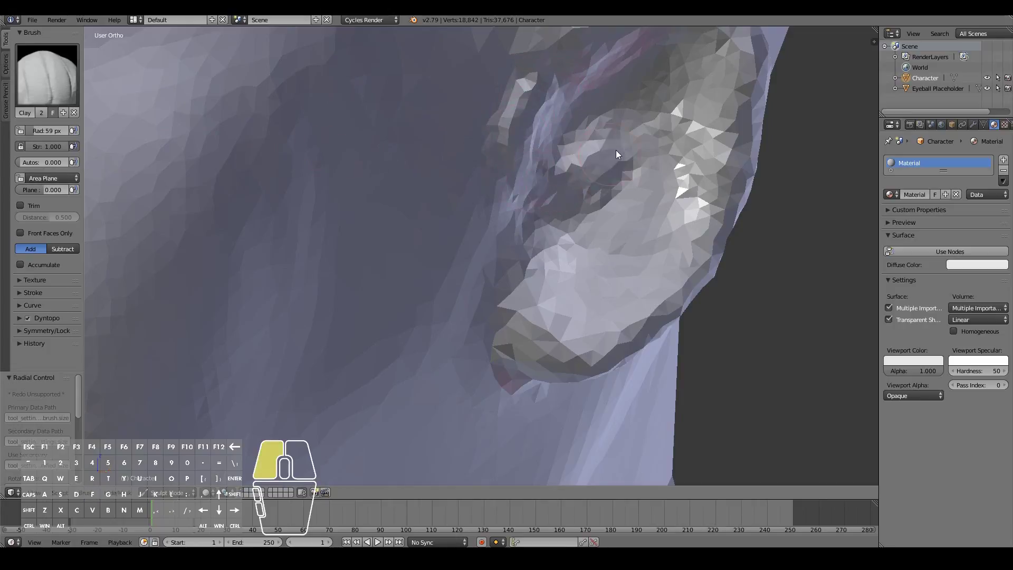
drag(558, 187, 521, 165)
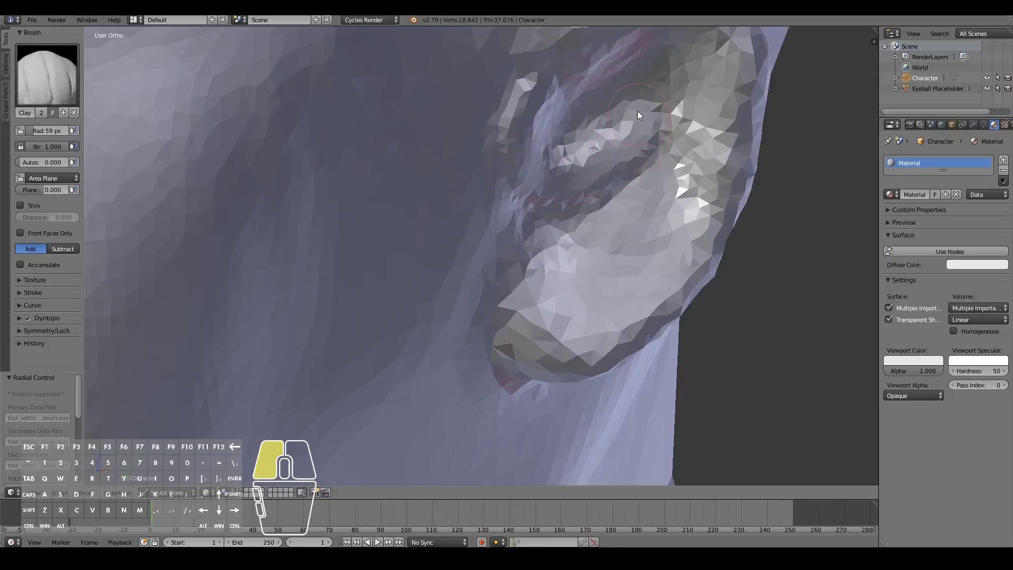
mouse_move(642, 125)
mouse_down()
mouse_move(549, 199)
mouse_move(542, 82)
mouse_up()
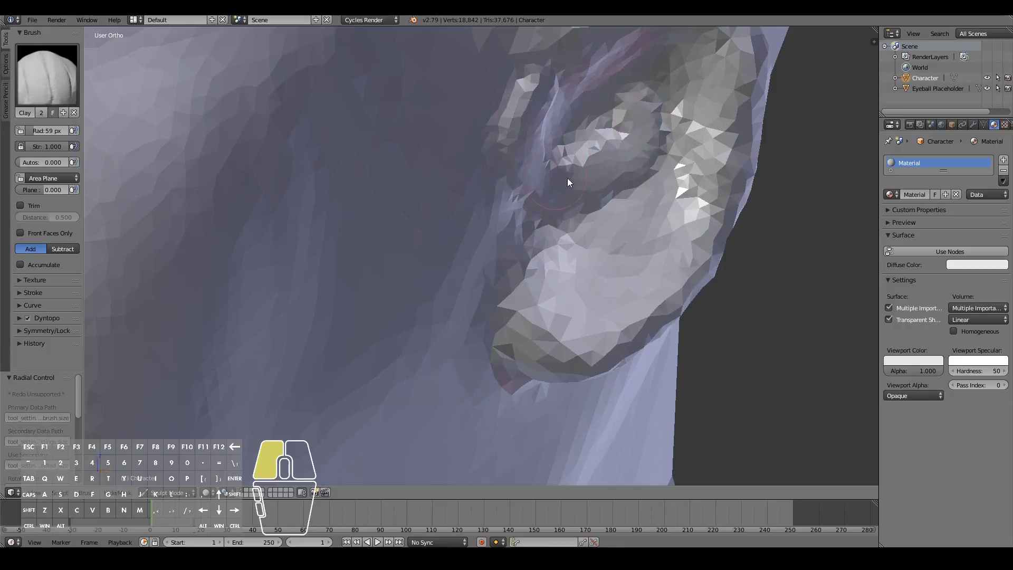
drag(568, 179, 616, 132)
Try extending the clay down the ear's front edge toward the lobe and around the inner fold.
mouse_move(616, 132)
middle_down()
mouse_move(578, 236)
mouse_move(490, 246)
mouse_move(559, 257)
mouse_move(466, 250)
middle_up()
scroll(464, 250, up, 3)
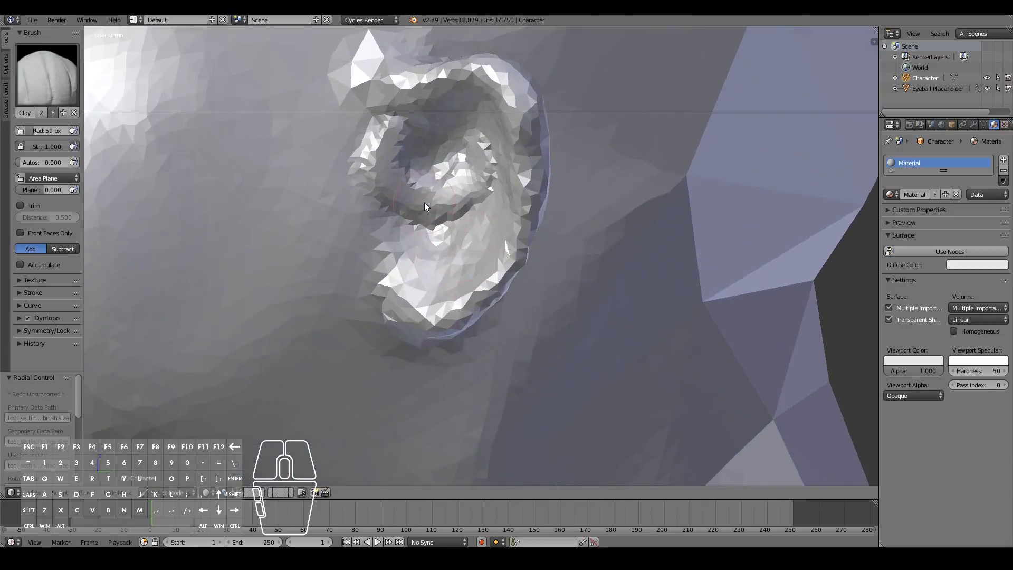
scroll(426, 206, up, 1)
mouse_move(359, 159)
mouse_down()
mouse_move(388, 193)
mouse_move(483, 160)
mouse_move(372, 294)
mouse_up()
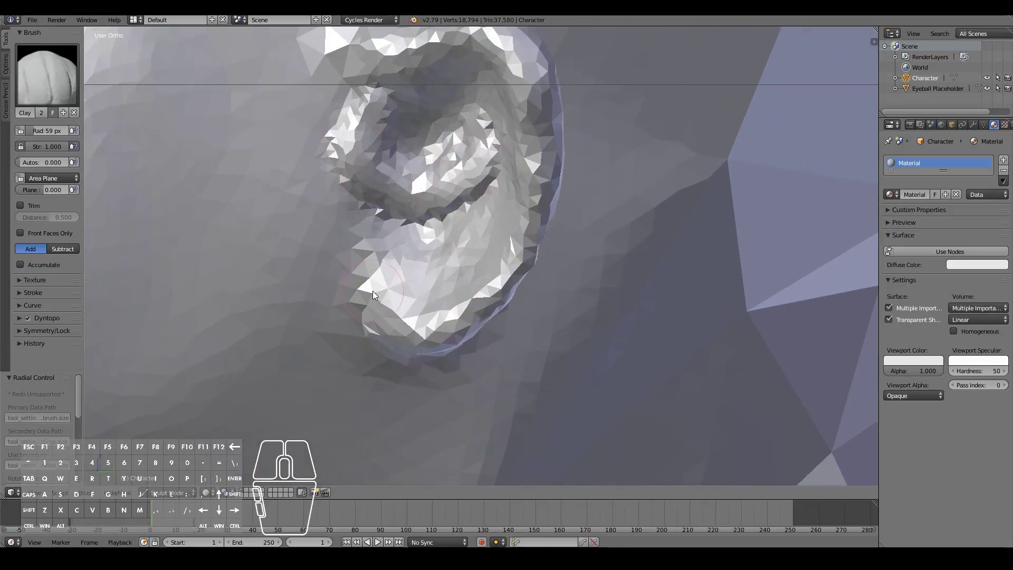
mouse_move(458, 182)
mouse_down()
mouse_move(473, 129)
mouse_move(442, 194)
mouse_move(434, 185)
mouse_move(402, 204)
mouse_up()
scroll(402, 204, down, 3)
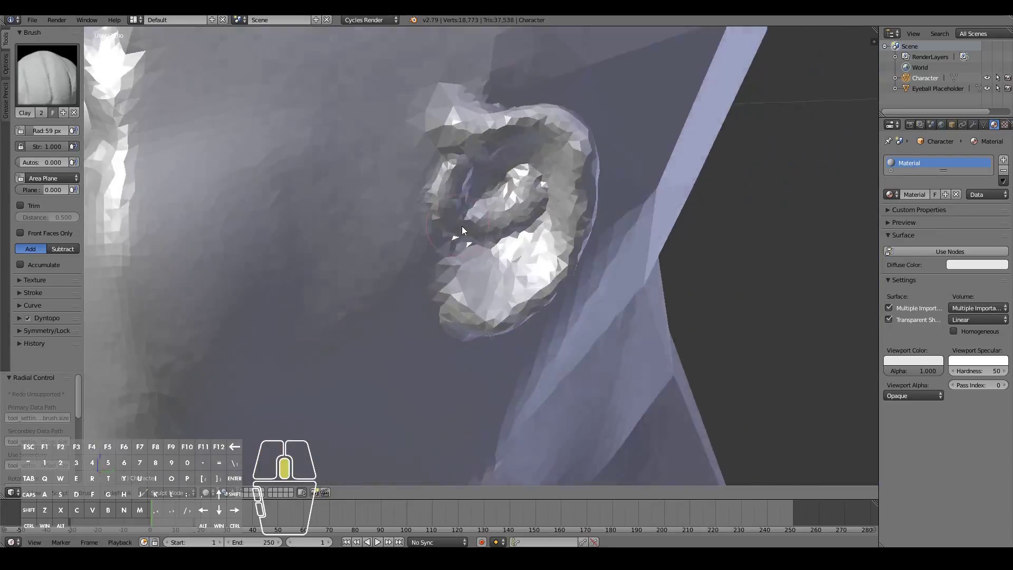
middle_drag(402, 204, 405, 225)
Undo the Clay Strips strokes made on the ear's front edge and inner fold.
key(ctrl+z)
key(ctrl+z)
key(ctrl+z)
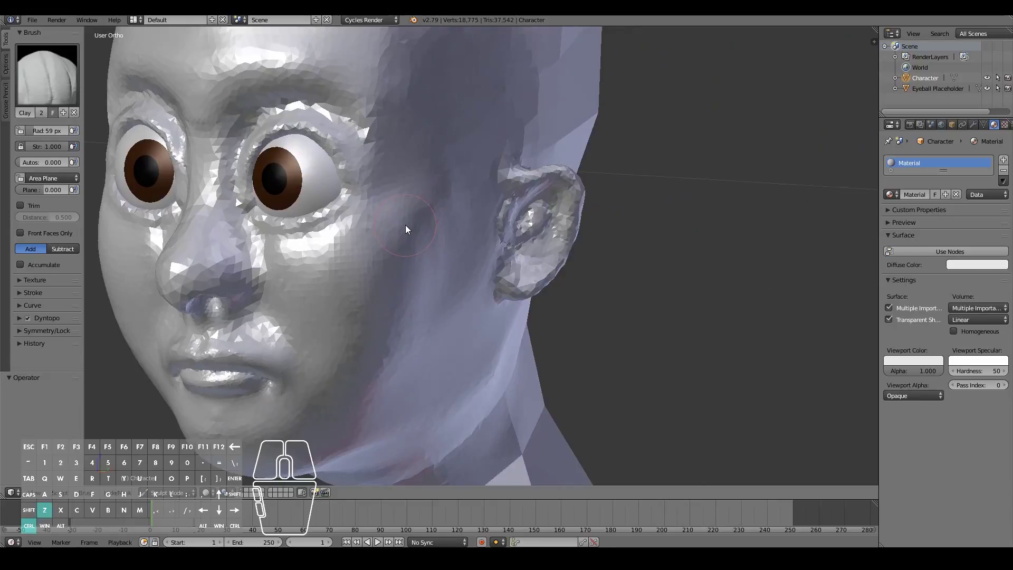
scroll(489, 245, up, 5)
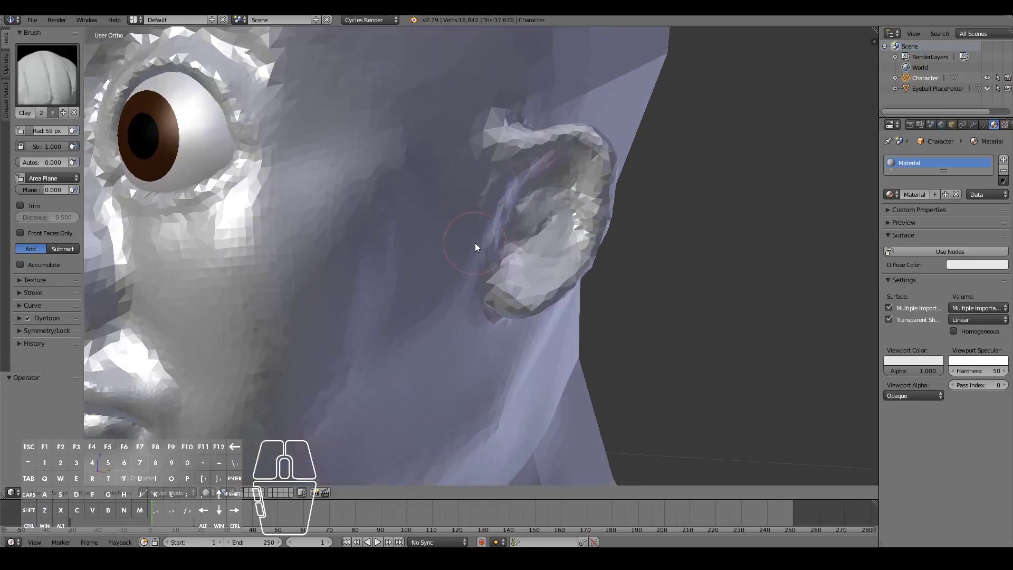
key(ctrl+z)
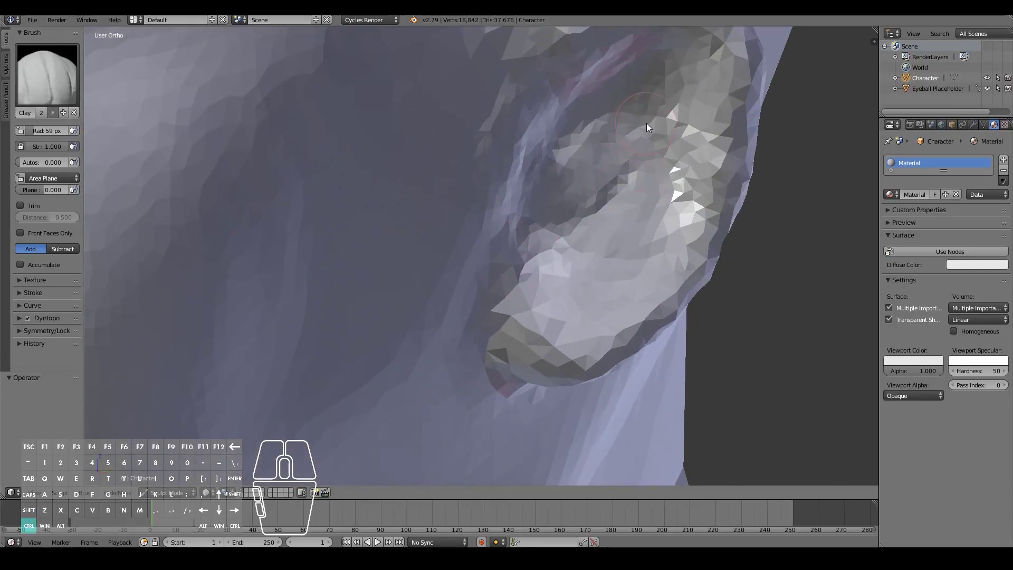
key(ctrl+z)
Sculpt a diagonal upper fold and a curved lower ridge inside the ear with Clay Strips.
click(650, 104)
mouse_move(651, 103)
mouse_down()
mouse_move(627, 113)
mouse_move(686, 100)
mouse_move(600, 159)
mouse_move(689, 80)
mouse_up()
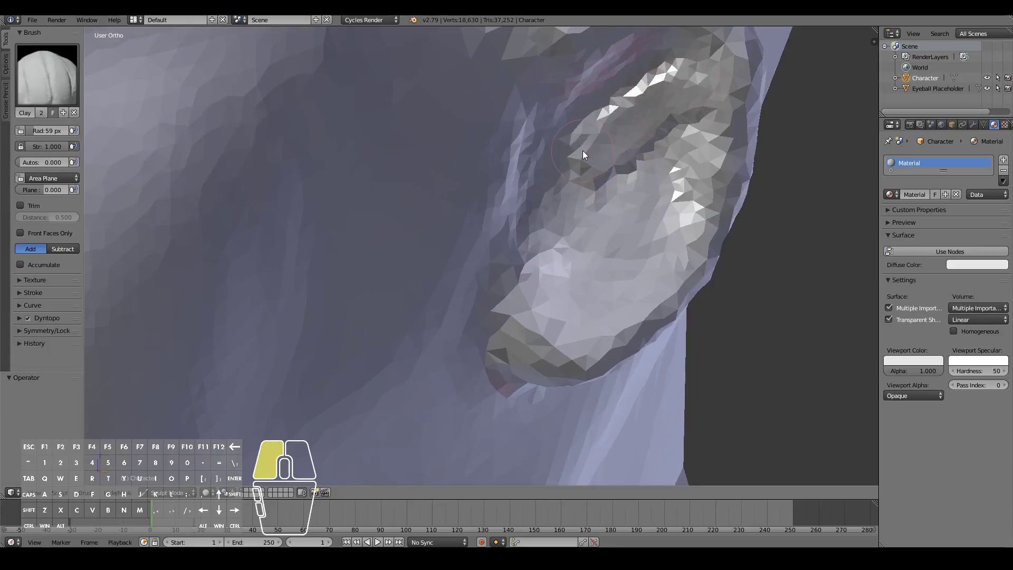
mouse_move(582, 151)
mouse_down()
mouse_move(606, 167)
mouse_move(630, 219)
mouse_move(613, 242)
mouse_move(627, 213)
mouse_up()
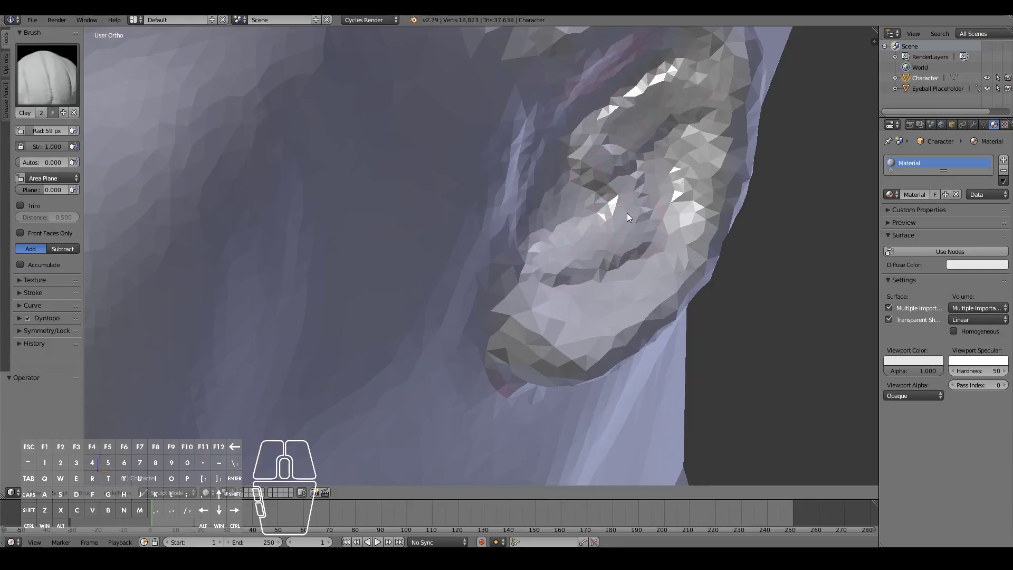
mouse_move(711, 83)
mouse_down()
mouse_move(591, 136)
mouse_move(657, 97)
mouse_move(569, 158)
mouse_move(638, 131)
mouse_move(563, 160)
mouse_up()
mouse_move(632, 178)
mouse_down()
mouse_move(645, 230)
mouse_move(535, 291)
mouse_up()
mouse_move(681, 107)
mouse_down()
mouse_move(597, 129)
mouse_move(654, 94)
mouse_move(667, 96)
mouse_move(565, 144)
mouse_up()
Carve the ear canal hollow beside the inner folds by subtracting with Clay Strips.
scroll(565, 148, down, 4)
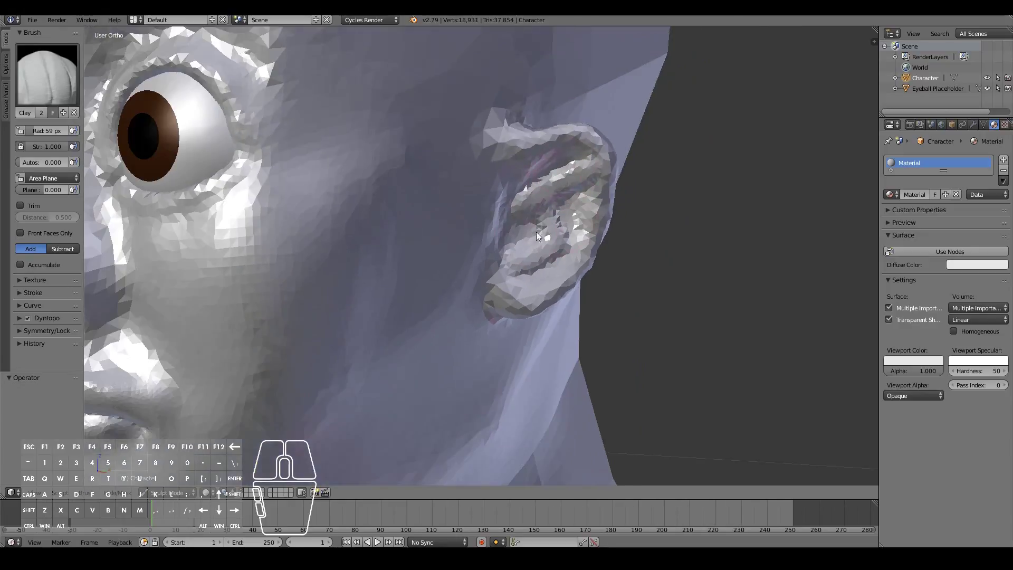
middle_drag(536, 232, 473, 233)
scroll(423, 237, up, 3)
scroll(427, 238, up, 2)
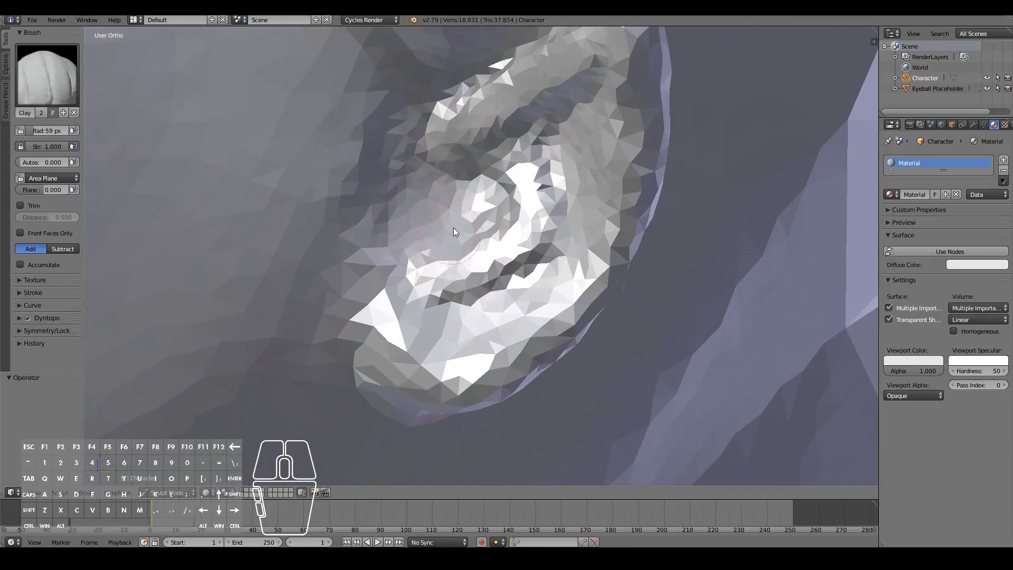
mouse_move(454, 227)
ctrl+mouse_down()
mouse_move(432, 196)
mouse_move(449, 195)
mouse_move(429, 197)
mouse_move(432, 167)
mouse_move(421, 208)
ctrl+mouse_up()
mouse_move(421, 208)
middle_down()
mouse_move(410, 227)
mouse_move(361, 238)
middle_up()
mouse_move(361, 238)
ctrl+mouse_down()
mouse_move(341, 231)
mouse_move(353, 222)
mouse_move(340, 214)
mouse_move(344, 227)
ctrl+mouse_up()
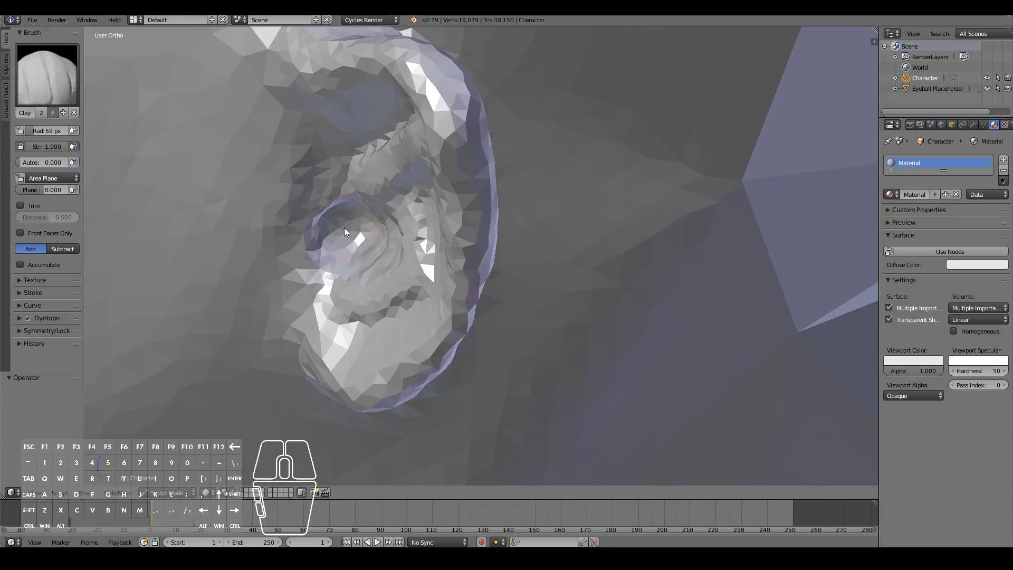
Deepen and widen the ear canal's hollow by subtracting with the Clay Strips brush.
mouse_move(345, 226)
middle_down()
mouse_move(287, 243)
mouse_move(361, 254)
mouse_move(303, 240)
middle_up()
ctrl+drag(367, 235, 378, 230)
middle_drag(378, 230, 356, 232)
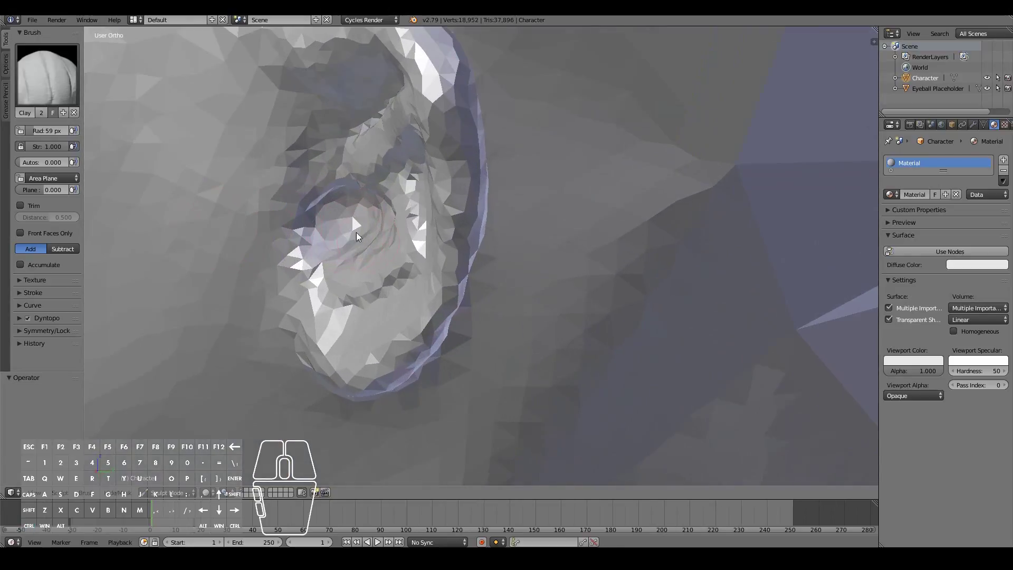
mouse_move(356, 233)
ctrl+mouse_down()
mouse_move(353, 210)
mouse_move(332, 226)
ctrl+mouse_up()
middle_drag(332, 226, 476, 240)
key(KP_1)
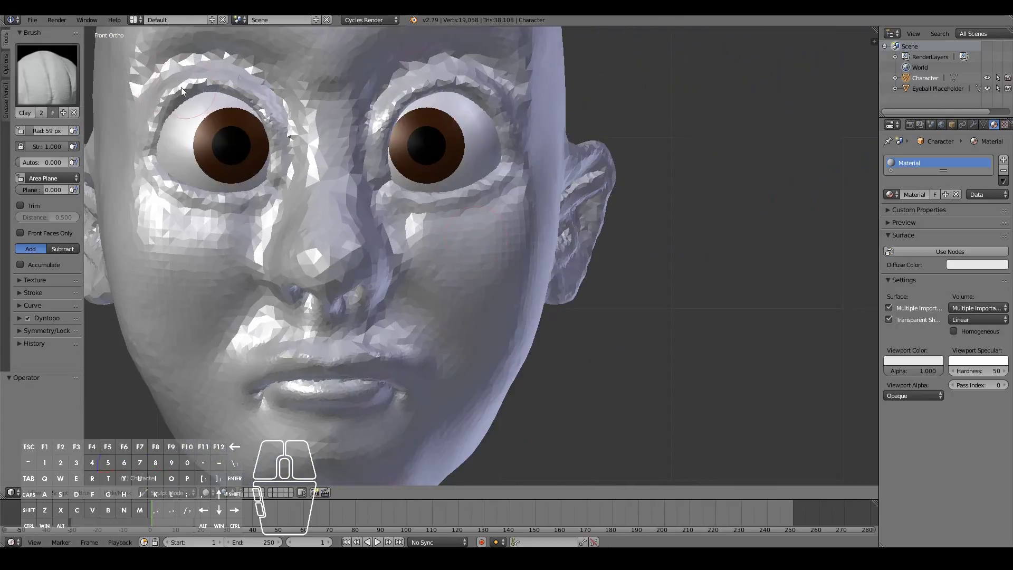
Smooth the ear's diagonal upper fold, inner bowl and curved lower ridge with the Smooth brush.
click(47, 74)
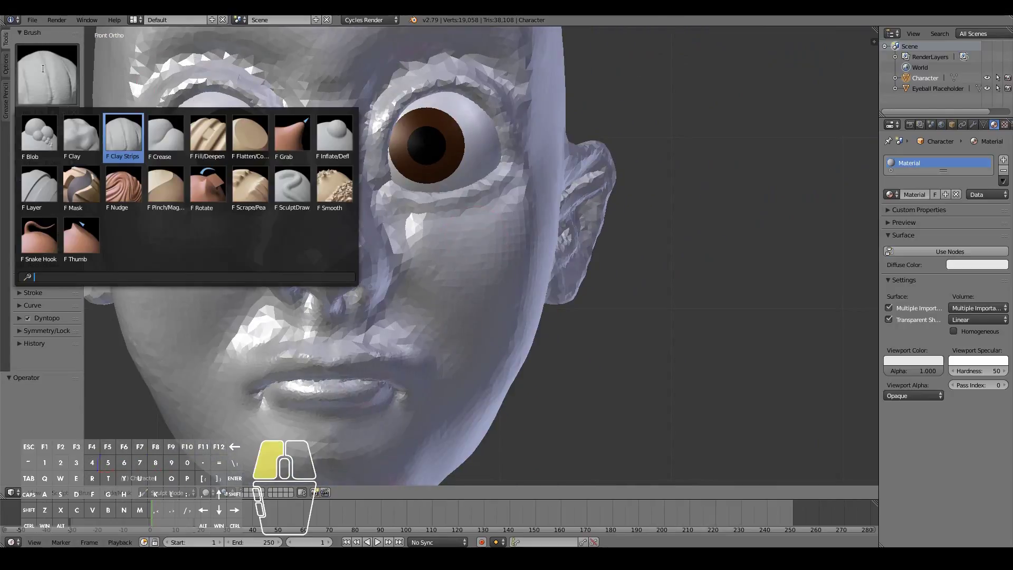
click(340, 199)
middle_drag(604, 269, 518, 259)
scroll(517, 259, up, 4)
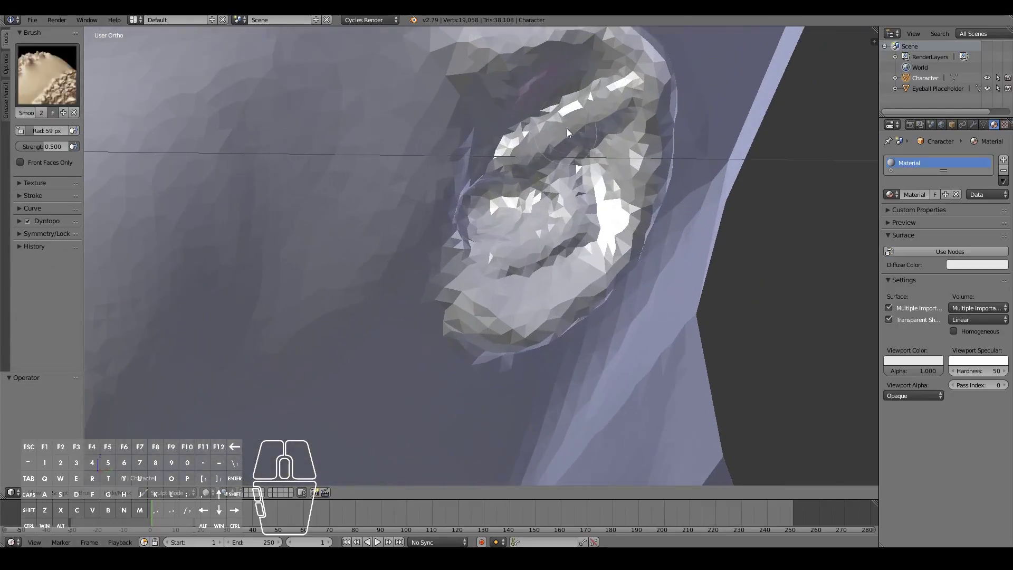
mouse_move(520, 130)
mouse_down()
mouse_move(554, 103)
mouse_move(629, 84)
mouse_up()
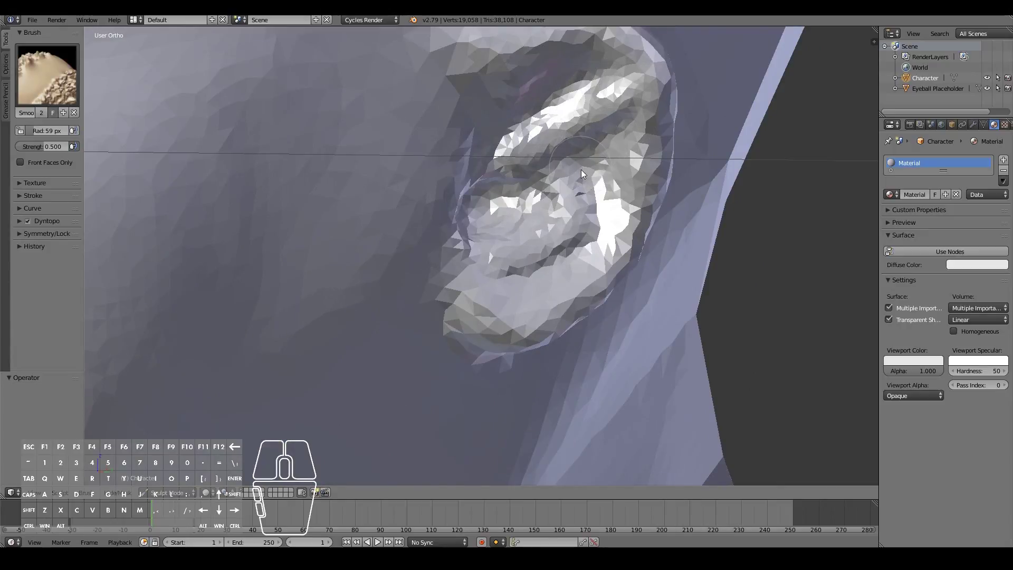
drag(581, 170, 592, 212)
drag(574, 246, 495, 273)
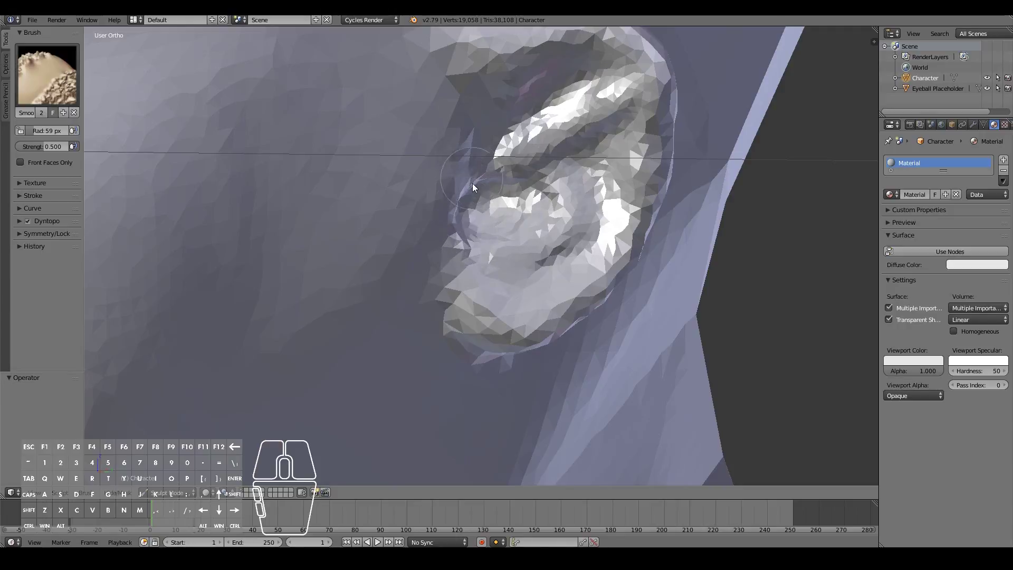
middle_drag(473, 183, 474, 238)
Examine the whole figure's proportions from the front and at an angle, in orthographic and perspective view.
key(KP_1)
scroll(474, 238, down, 5)
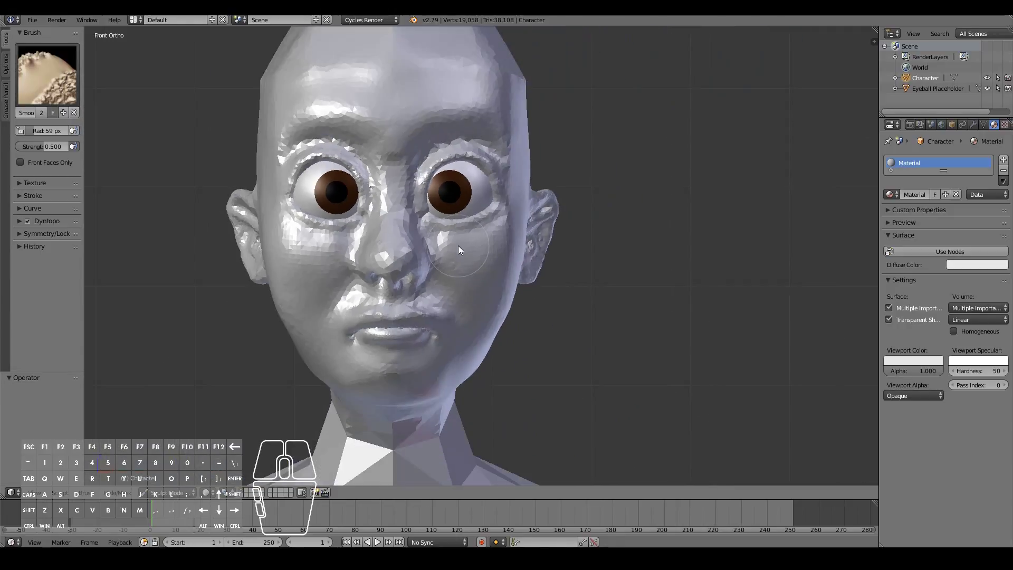
scroll(458, 245, down, 3)
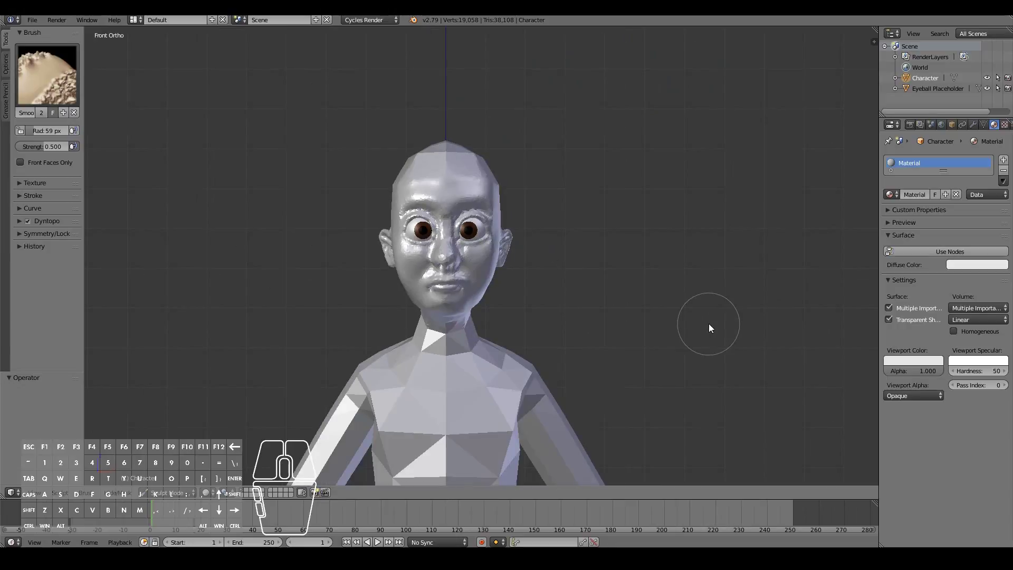
scroll(707, 324, down, 2)
middle_drag(700, 328, 565, 330)
key(KP_1)
scroll(565, 331, up, 3)
shift+scroll(565, 330, down, 2)
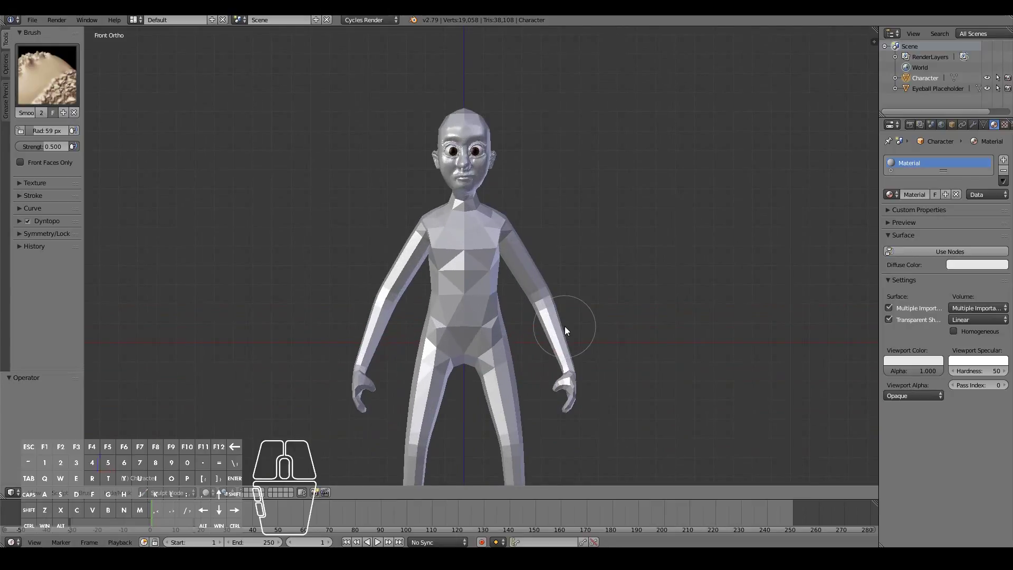
key(KP_5)
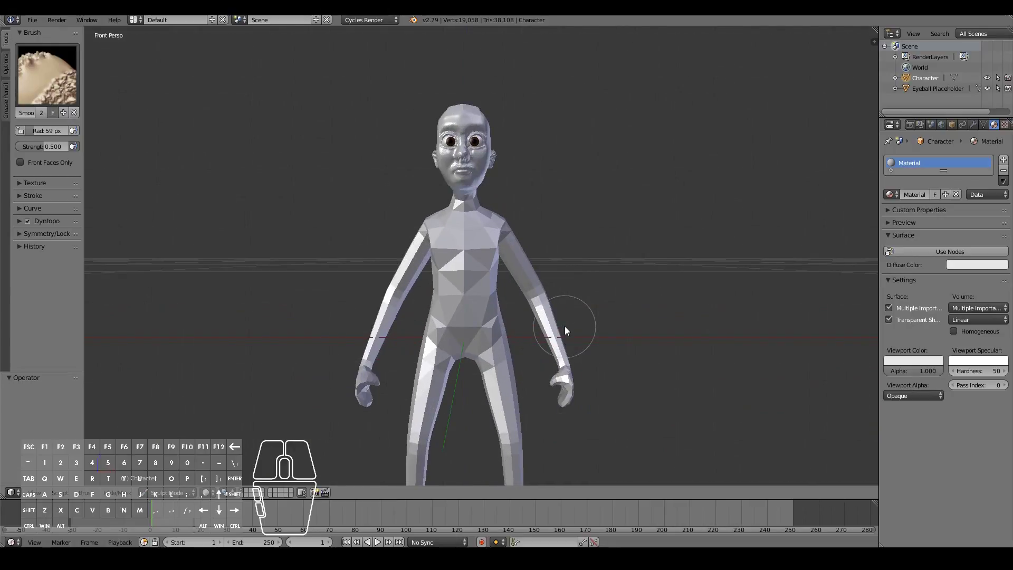
scroll(542, 315, down, 3)
mouse_move(537, 311)
middle_down()
mouse_move(714, 327)
mouse_move(310, 333)
mouse_move(661, 305)
mouse_move(650, 304)
middle_up()
scroll(660, 305, up, 4)
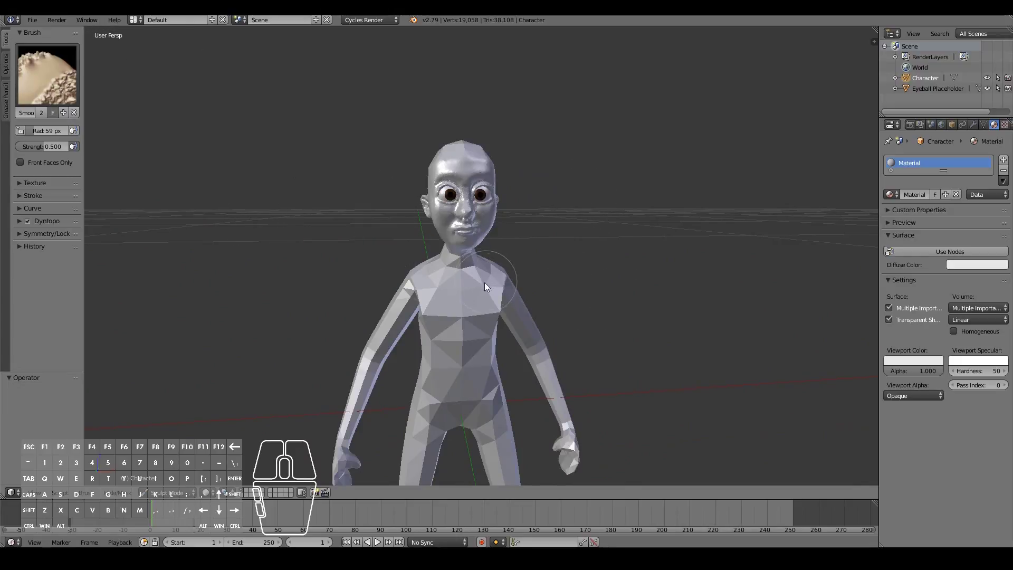
mouse_move(484, 283)
middle_down()
mouse_move(382, 286)
mouse_move(472, 288)
mouse_move(414, 267)
mouse_move(353, 265)
mouse_move(506, 268)
mouse_move(373, 279)
middle_up()
scroll(474, 288, up, 3)
scroll(461, 270, down, 1)
Build up the outer brow ridge above the eye with Clay Strips and smooth it.
key(KP_1)
scroll(549, 199, up, 10)
click(48, 75)
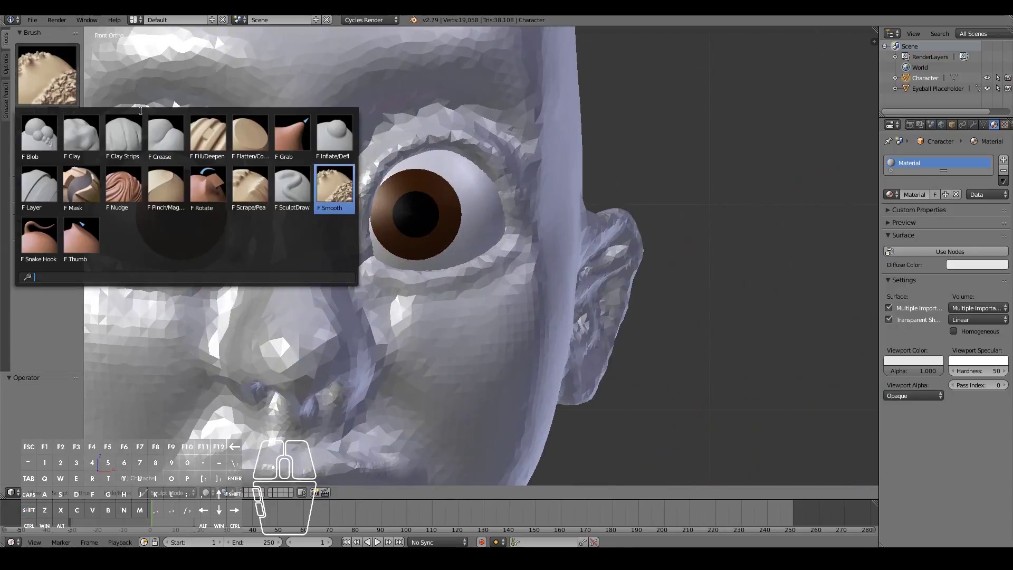
click(125, 131)
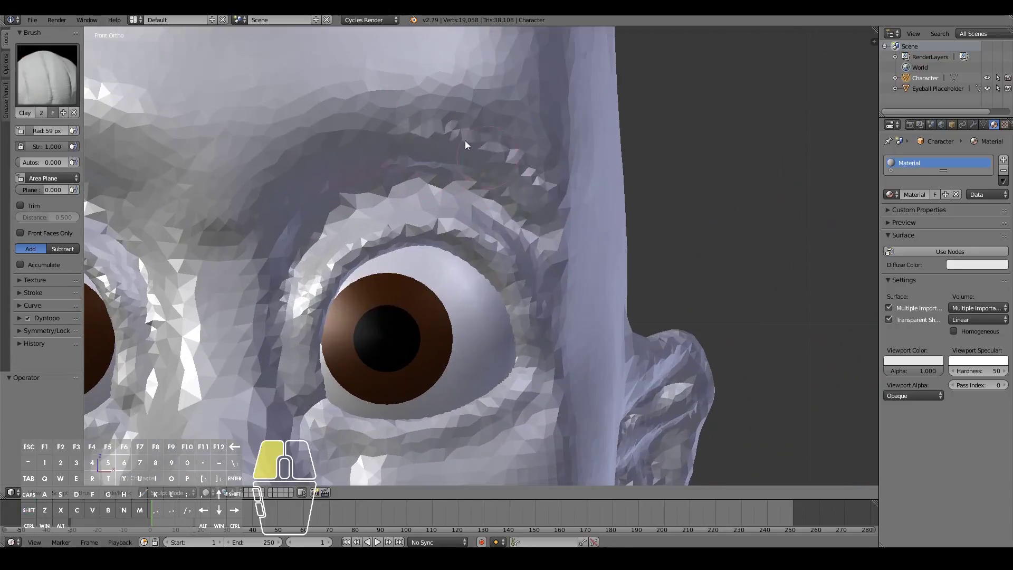
drag(465, 141, 539, 221)
mouse_move(405, 128)
mouse_down()
mouse_move(488, 174)
mouse_move(549, 238)
mouse_up()
scroll(545, 212, down, 4)
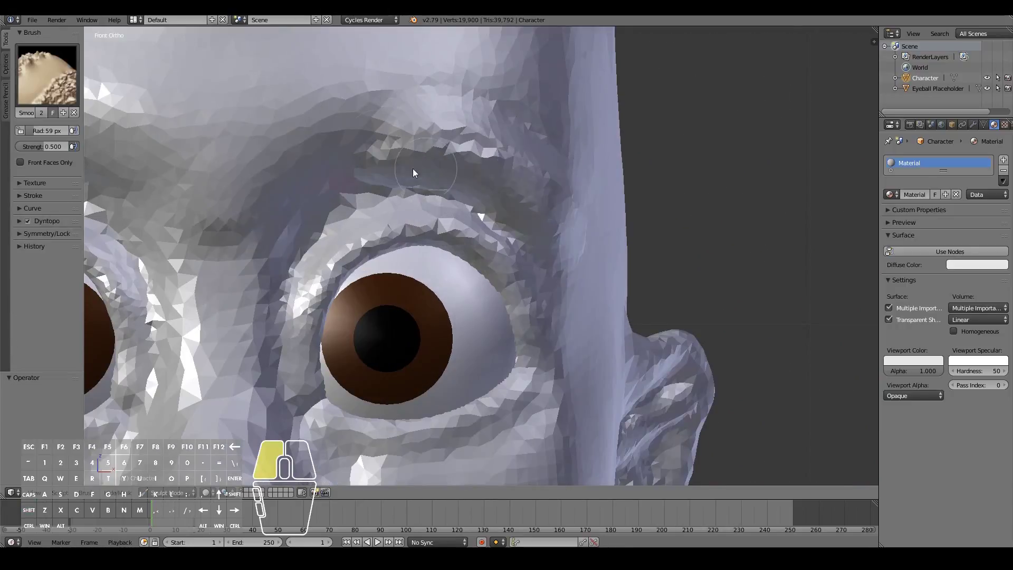
drag(412, 169, 464, 164)
scroll(485, 190, down, 4)
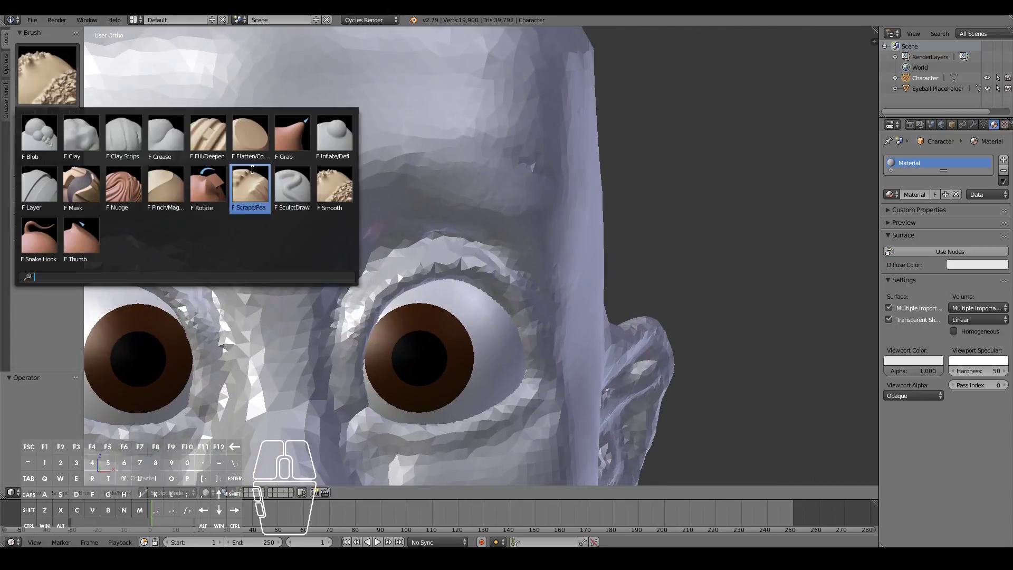
Add more Clay Strips strokes along the brow toward the temple and smooth them into the forehead.
drag(370, 169, 602, 274)
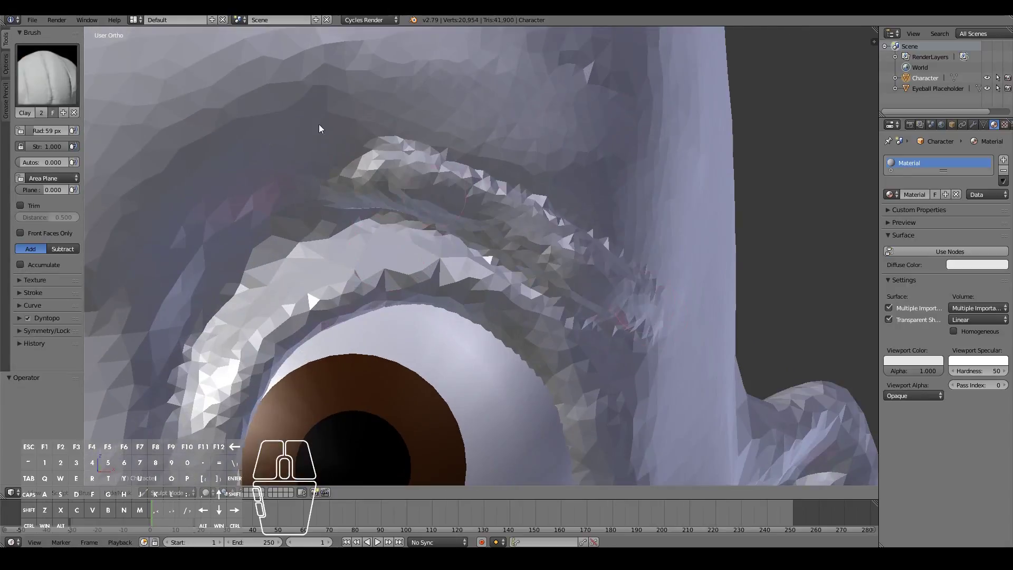
key(s)
drag(321, 128, 660, 293)
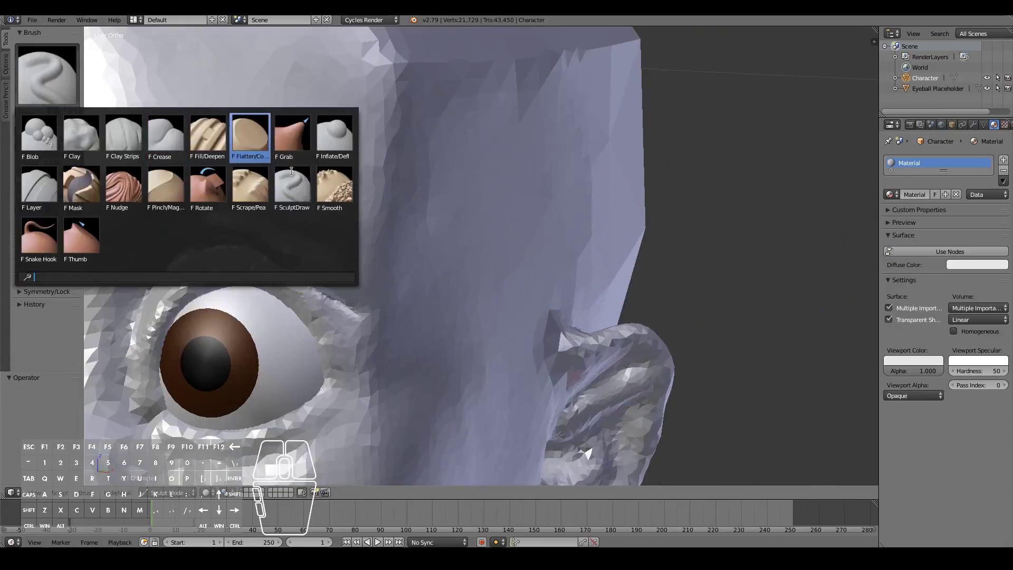
click(34, 227)
scroll(465, 310, down, 3)
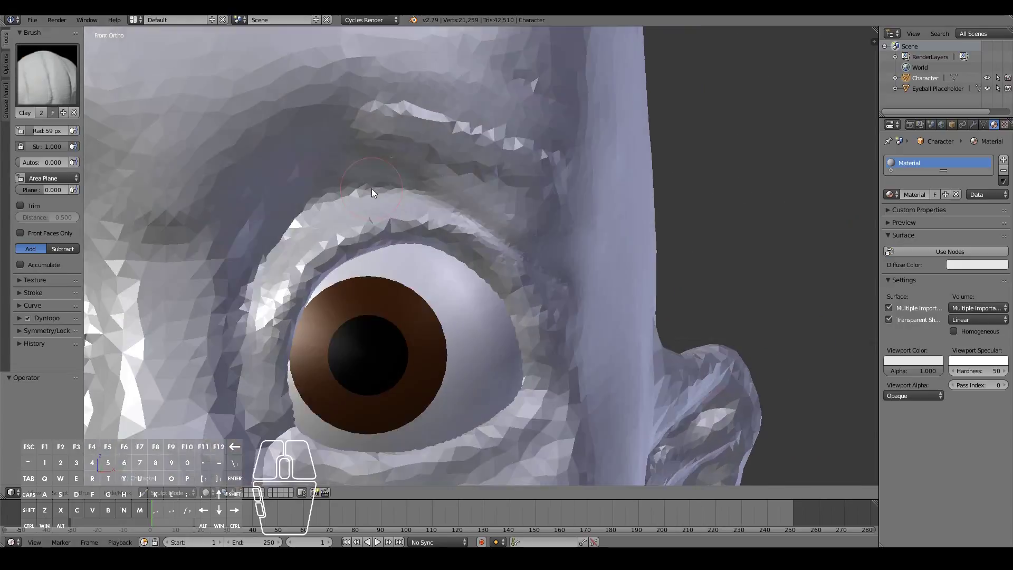
scroll(372, 189, down, 3)
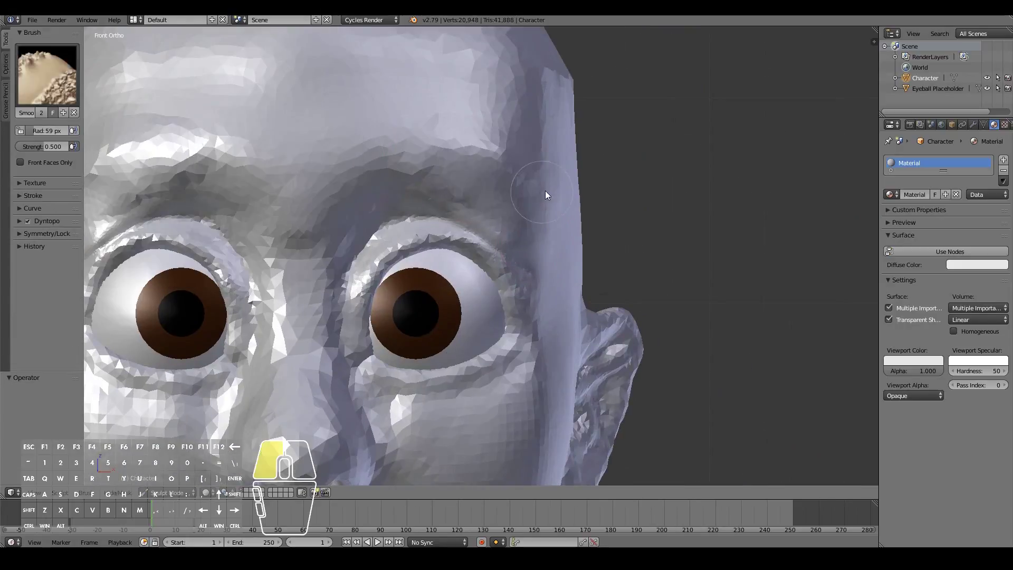
scroll(546, 191, down, 3)
drag(488, 194, 425, 194)
Show the viewport properties sidebar and round out the angular skull with Clay Strips.
scroll(426, 194, down, 8)
middle_drag(585, 232, 590, 275)
key(n)
key(n)
key(n)
scroll(591, 317, up, 5)
mouse_move(591, 317)
middle_down()
mouse_move(454, 366)
mouse_move(538, 401)
middle_up()
click(47, 75)
click(124, 137)
scroll(344, 149, up, 4)
mouse_move(422, 221)
middle_down()
mouse_move(344, 149)
mouse_move(296, 249)
middle_up()
drag(296, 248, 263, 290)
mouse_move(262, 290)
middle_down()
mouse_move(296, 145)
mouse_move(393, 191)
middle_up()
drag(459, 180, 494, 270)
Smooth the crown, back and sides of the skull.
middle_drag(469, 269, 533, 283)
key(s)
drag(406, 183, 622, 188)
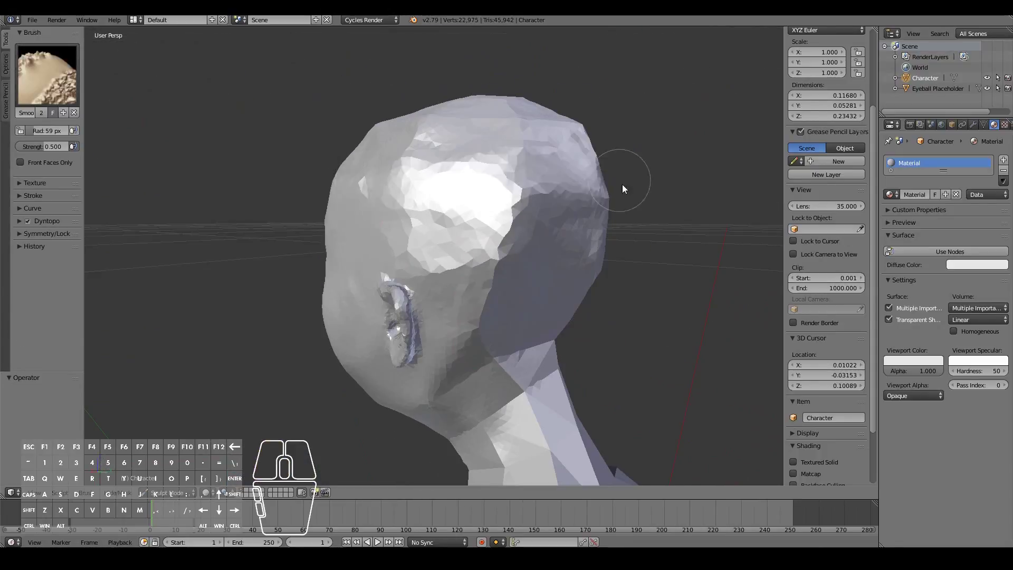
middle_drag(622, 188, 475, 174)
drag(459, 158, 628, 145)
middle_drag(547, 87, 549, 253)
drag(646, 367, 613, 384)
Pull the torso's side and the inner thigh into shape from the front with the Grab brush at a 137 px radius.
scroll(351, 310, down, 5)
mouse_move(613, 383)
middle_down()
mouse_move(350, 311)
mouse_move(471, 235)
mouse_move(453, 203)
middle_up()
scroll(467, 235, down, 4)
key(KP_1)
key(KP_5)
click(47, 75)
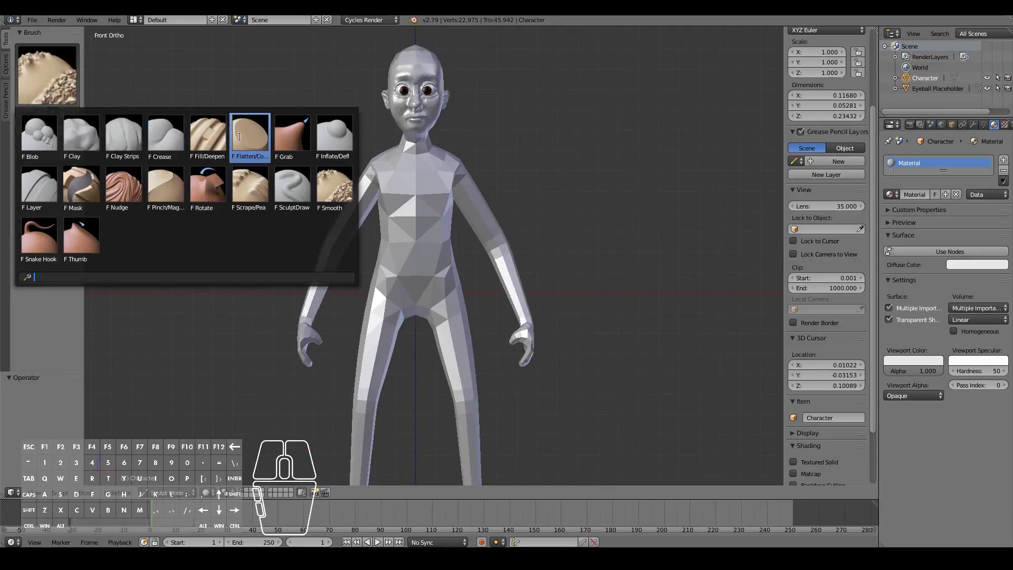
click(292, 137)
scroll(338, 140, up, 3)
key(f)
click(410, 140)
mouse_move(469, 169)
mouse_down()
mouse_move(455, 182)
mouse_move(460, 242)
mouse_up()
scroll(464, 248, down, 1)
drag(427, 355, 417, 357)
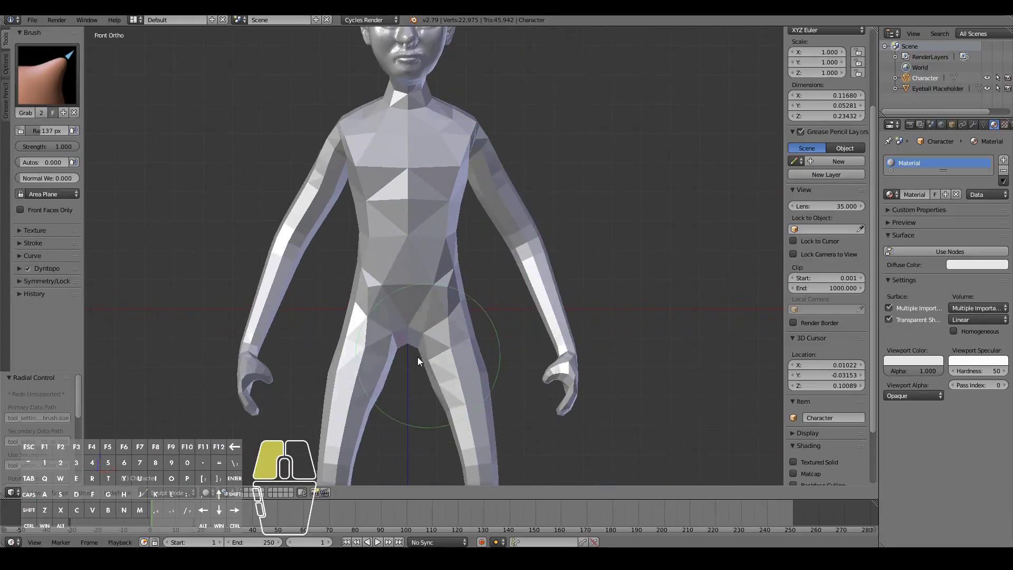
Reshape the crotch between the legs with the Grab brush.
shift+middle_drag(417, 362, 412, 287)
drag(424, 307, 439, 325)
middle_drag(438, 325, 375, 320)
key(KP_1)
scroll(458, 317, down, 3)
middle_drag(458, 289, 454, 272)
scroll(454, 269, up, 3)
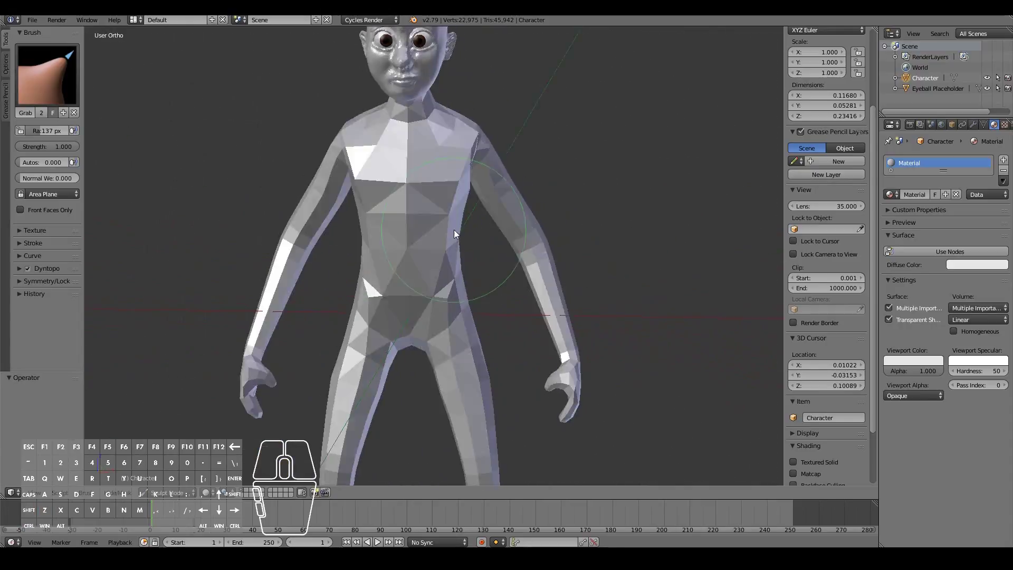
shift+middle_drag(411, 343, 401, 222)
scroll(401, 232, up, 1)
mouse_move(317, 237)
middle_down()
mouse_move(363, 237)
mouse_move(327, 227)
middle_up()
drag(423, 203, 424, 221)
middle_drag(438, 216, 407, 244)
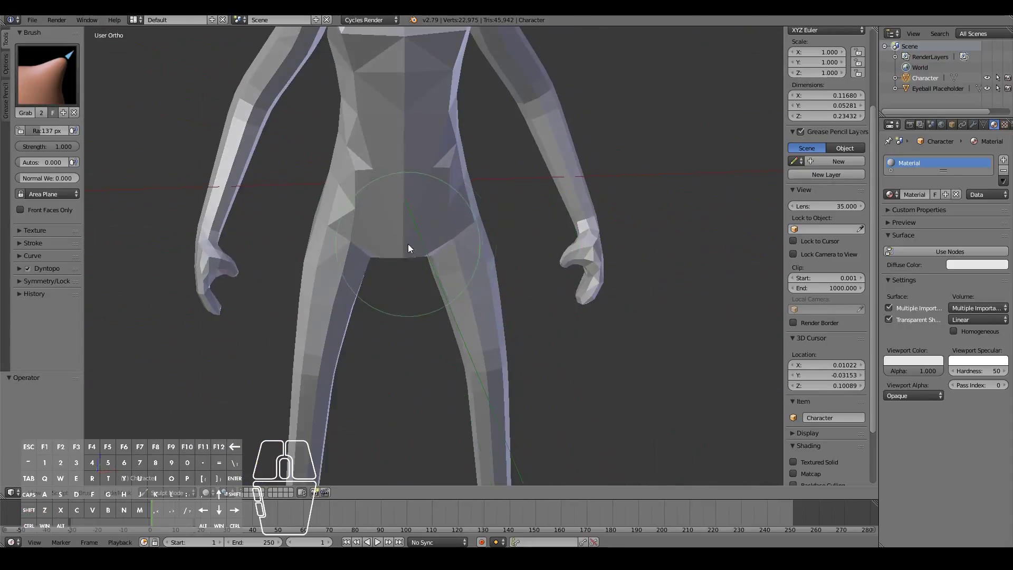
Refine the inner thigh and hip contours from the front with the Grab brush.
key(KP_1)
drag(434, 274, 426, 277)
drag(467, 369, 457, 369)
scroll(483, 296, down, 5)
scroll(500, 308, up, 3)
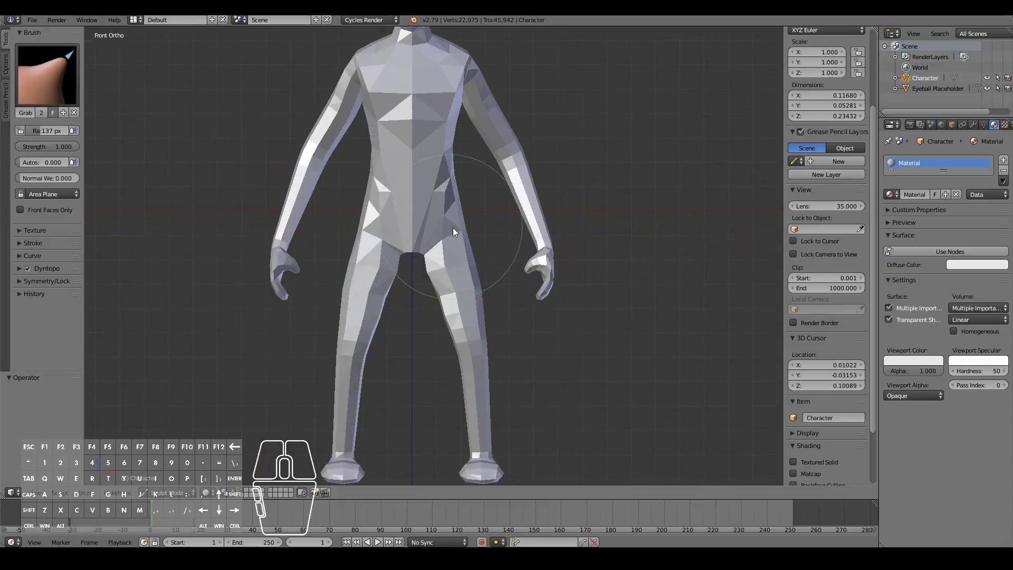
drag(453, 227, 451, 216)
scroll(572, 387, down, 3)
scroll(572, 387, up, 3)
scroll(576, 380, down, 3)
Build up the buttocks from behind with the Clay brush and smooth them.
middle_drag(575, 380, 525, 319)
scroll(587, 354, up, 4)
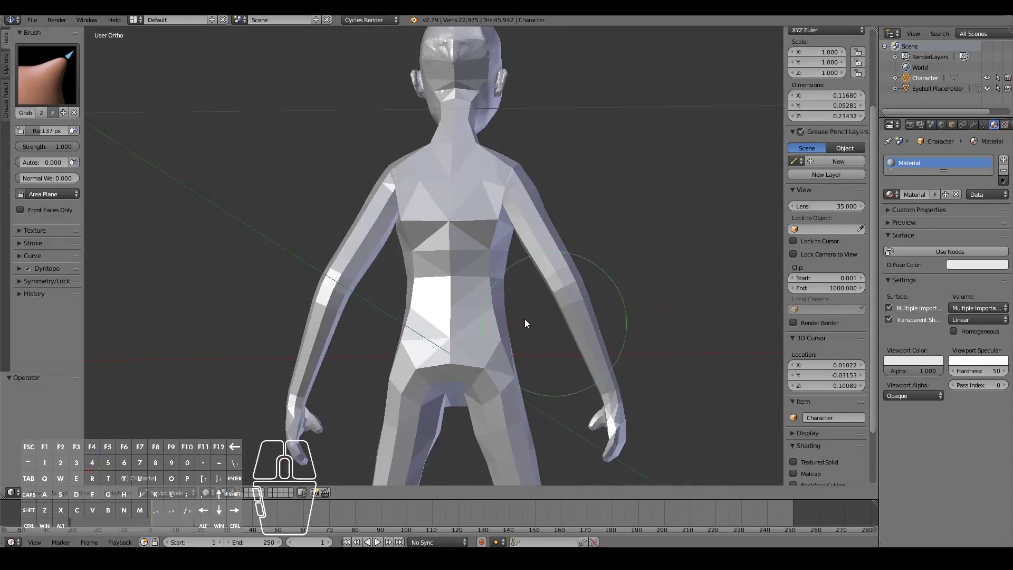
key(c)
drag(514, 338, 547, 268)
click(47, 74)
click(334, 192)
shift+middle_drag(504, 299, 504, 179)
Add a second pass of clay around the pelvis and upper thighs and smooth it.
click(47, 74)
click(75, 136)
drag(501, 254, 478, 224)
mouse_move(478, 225)
middle_down()
mouse_move(473, 255)
mouse_move(549, 248)
middle_up()
click(47, 74)
click(335, 192)
middle_drag(211, 253, 391, 270)
key(KP_1)
scroll(381, 392, down, 6)
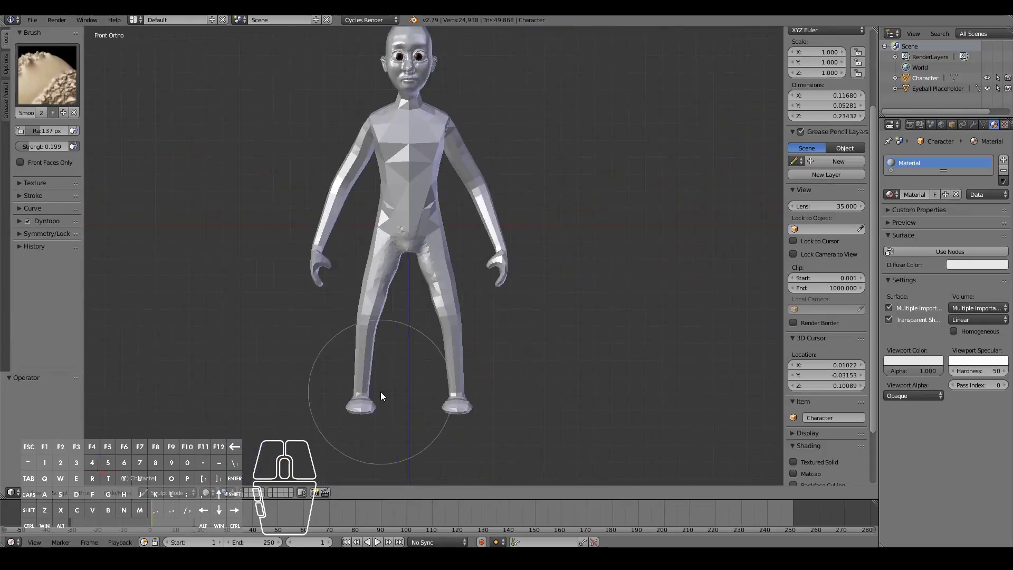
Try to adjust the body's side profile near the hips with the Grab brush and undo the stroke.
scroll(381, 392, up, 5)
key(KP_3)
key(g)
middle_drag(359, 191, 395, 160)
drag(395, 160, 402, 158)
mouse_move(401, 159)
middle_down()
mouse_move(410, 192)
mouse_move(530, 301)
middle_up()
scroll(411, 192, down, 7)
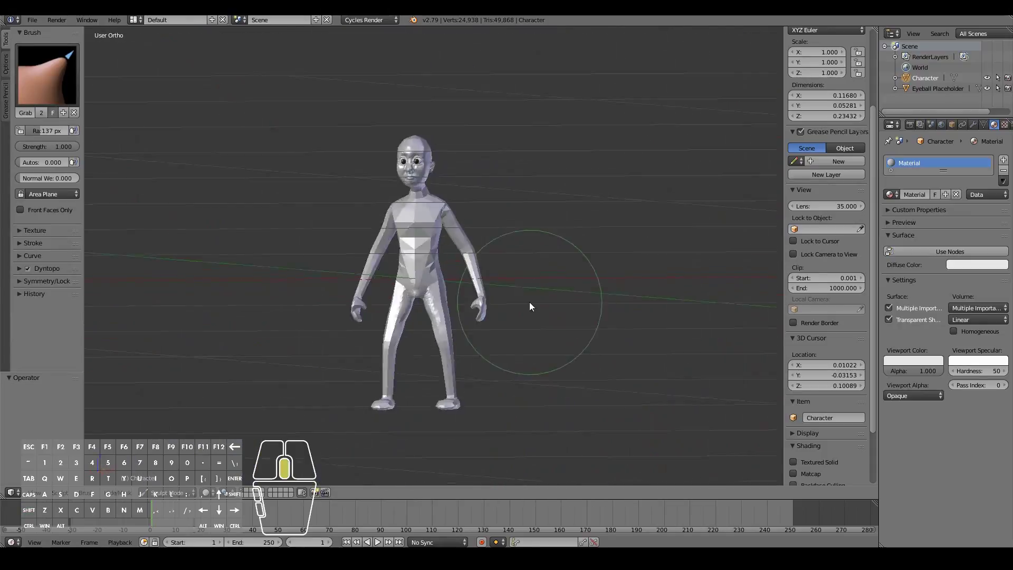
scroll(434, 256, up, 8)
key(ctrl+z)
Even out the faceted surfaces of the torso and hips with the Scrape/Peaks brush.
middle_drag(387, 187, 306, 141)
key(c)
click(47, 74)
click(251, 191)
mouse_move(429, 182)
mouse_down()
mouse_move(384, 212)
mouse_move(393, 195)
mouse_up()
scroll(378, 162, down, 2)
mouse_move(393, 196)
middle_down()
mouse_move(378, 163)
mouse_move(507, 208)
mouse_move(468, 171)
middle_up()
key(KP_1)
shift+middle_drag(448, 401, 429, 229)
scroll(429, 229, up, 2)
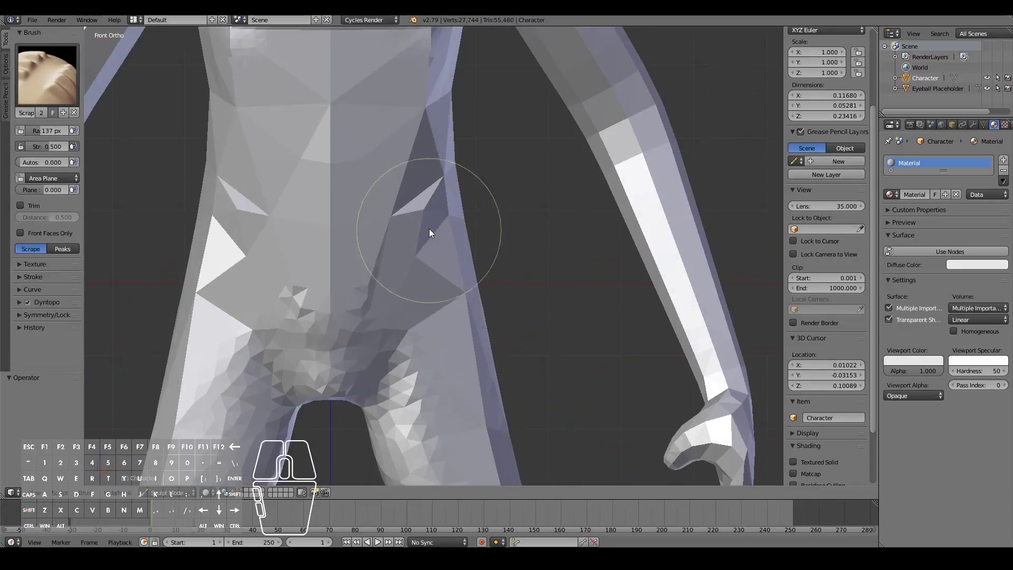
drag(429, 229, 448, 204)
Scrape the chest and abdomen from the front and smooth the waist.
scroll(480, 179, down, 10)
middle_drag(484, 376, 401, 221)
scroll(372, 178, up, 11)
drag(372, 179, 386, 275)
mouse_move(406, 211)
shift+mouse_down()
mouse_move(418, 173)
mouse_move(422, 192)
shift+mouse_up()
scroll(460, 228, down, 3)
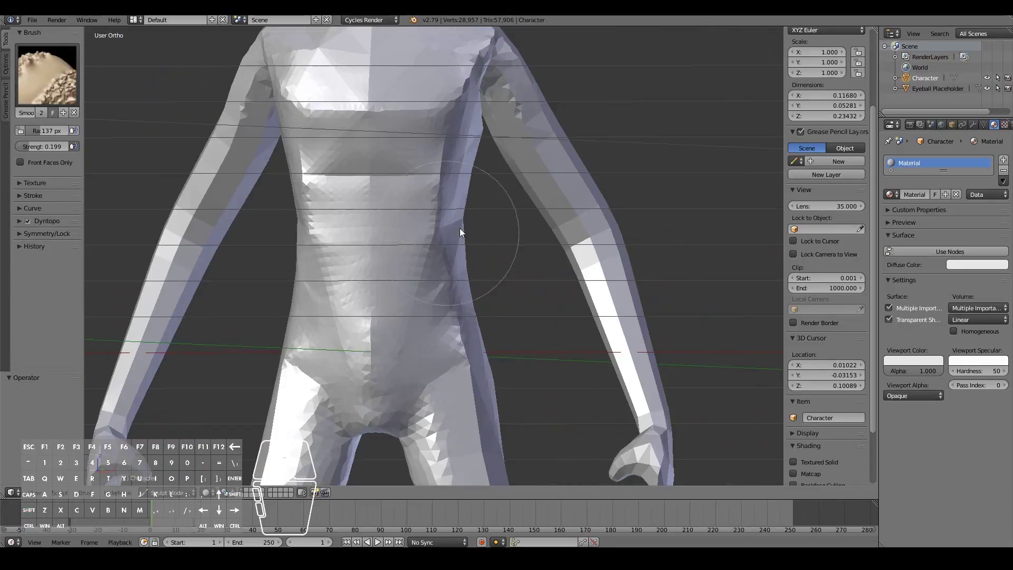
scroll(591, 336, down, 4)
key(KP_1)
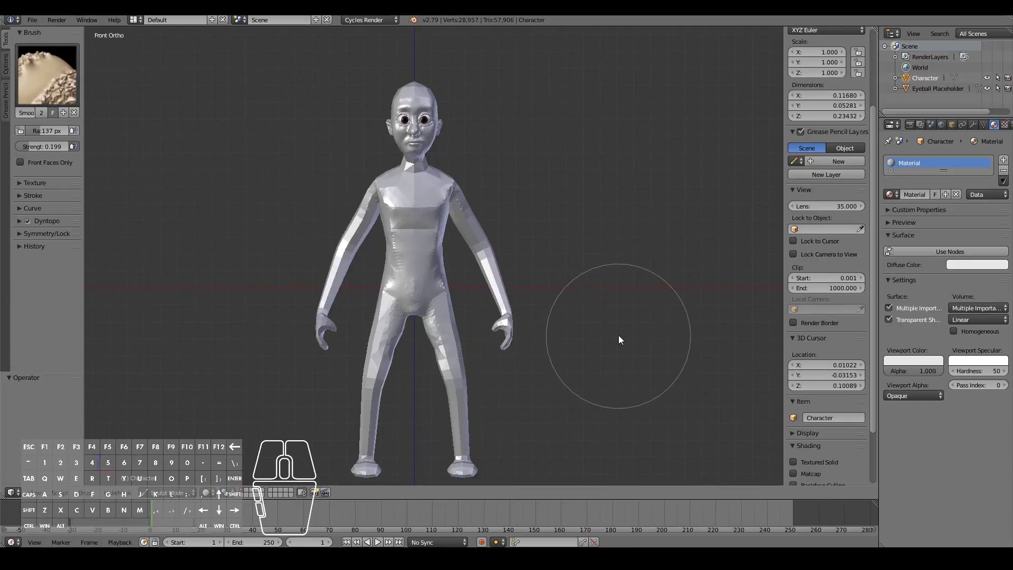
Smooth the sole and heel of the foot.
middle_drag(599, 317, 495, 348)
scroll(494, 343, up, 5)
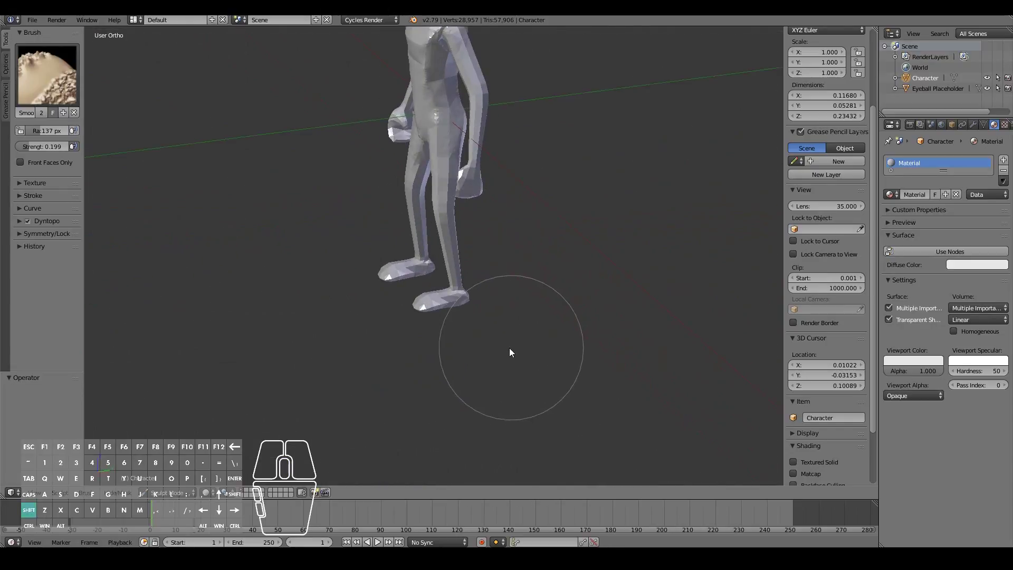
drag(421, 408, 480, 402)
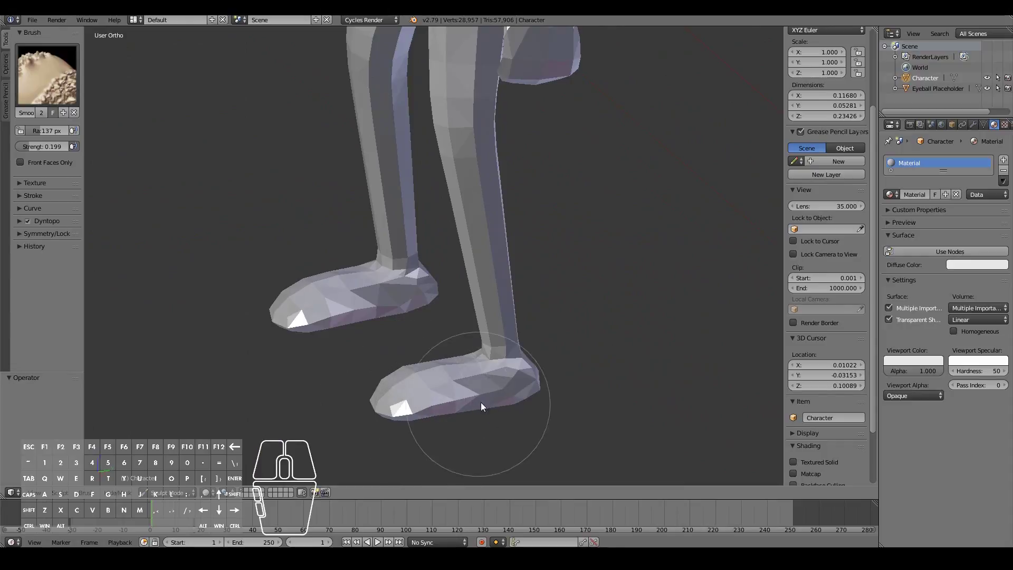
drag(542, 393, 540, 393)
middle_drag(540, 393, 471, 391)
drag(537, 392, 532, 400)
middle_drag(531, 400, 514, 398)
drag(514, 398, 519, 401)
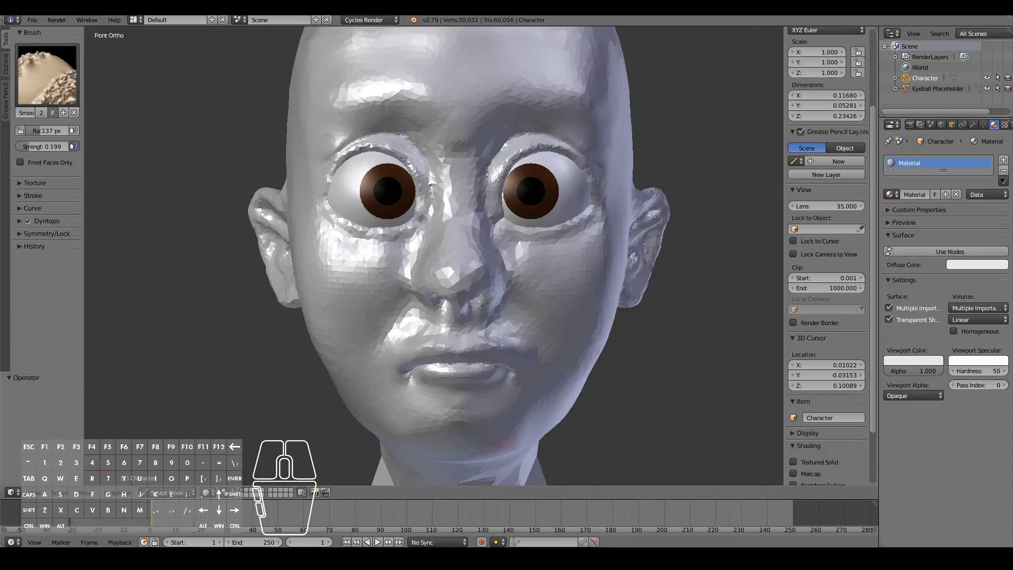
scroll(449, 189, down, 6)
middle_drag(449, 189, 664, 340)
scroll(624, 333, down, 5)
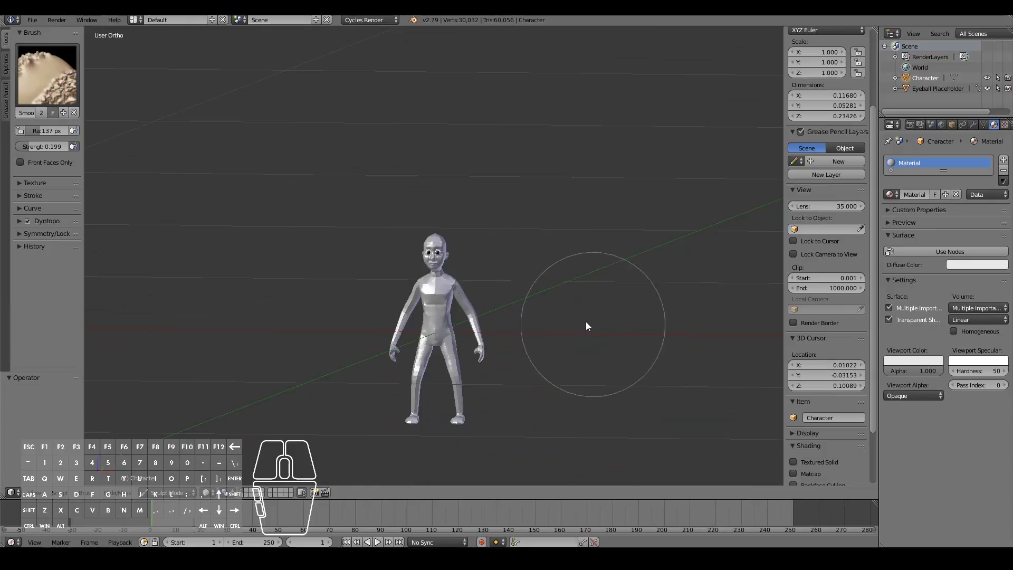
Compare the character's head and upper body in orthographic and perspective projection, leaving the view in perspective.
mouse_move(585, 328)
middle_down()
mouse_move(581, 337)
mouse_move(401, 336)
mouse_move(599, 334)
middle_up()
scroll(401, 337, up, 2)
scroll(598, 333, up, 4)
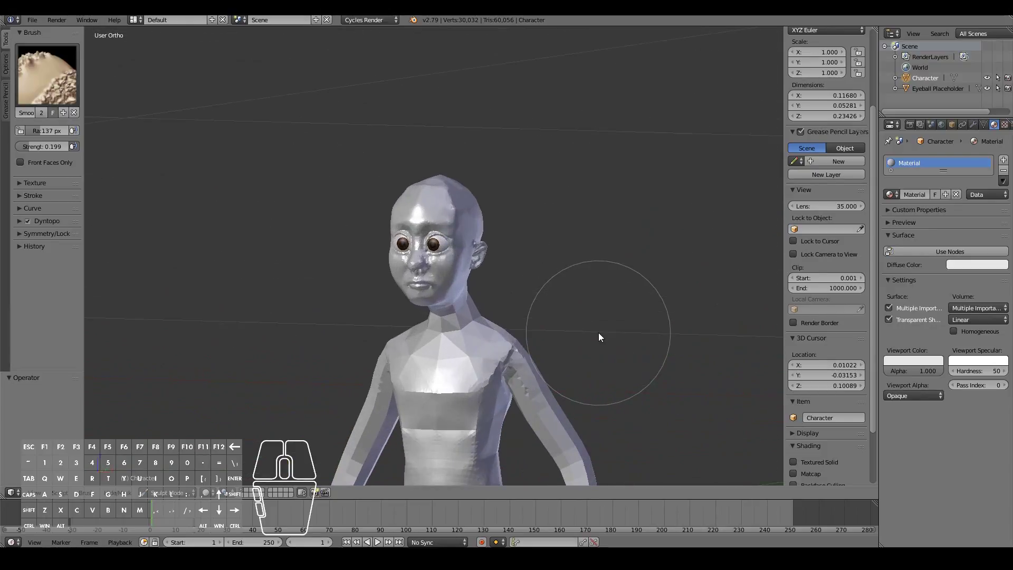
key(KP_5)
key(KP_5)
scroll(582, 337, down, 1)
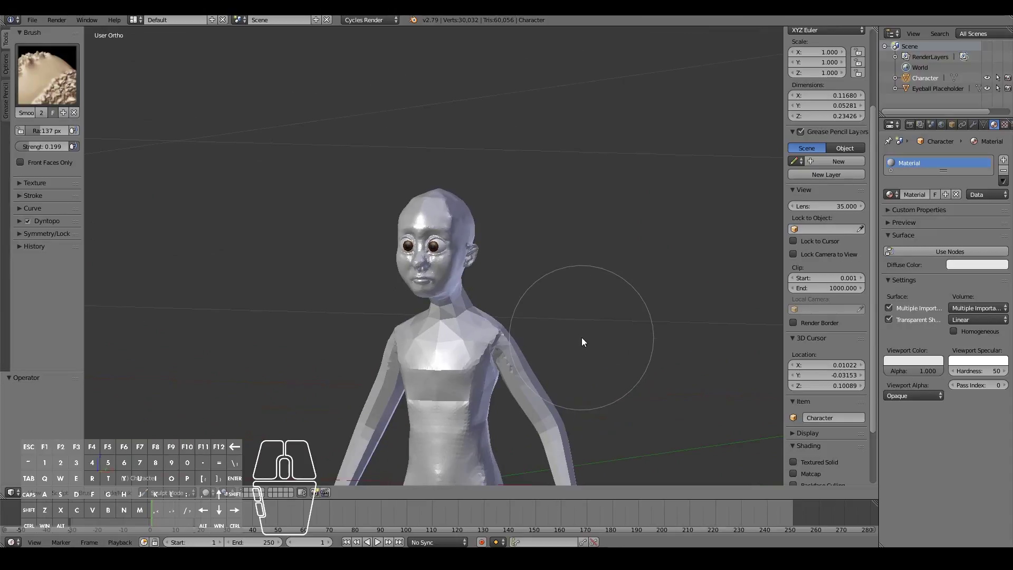
key(KP_5)
Examine the character's overall proportions from the front, along with the face, neck and shoulders up close.
scroll(582, 337, down, 1)
middle_drag(582, 337, 496, 337)
scroll(496, 338, down, 1)
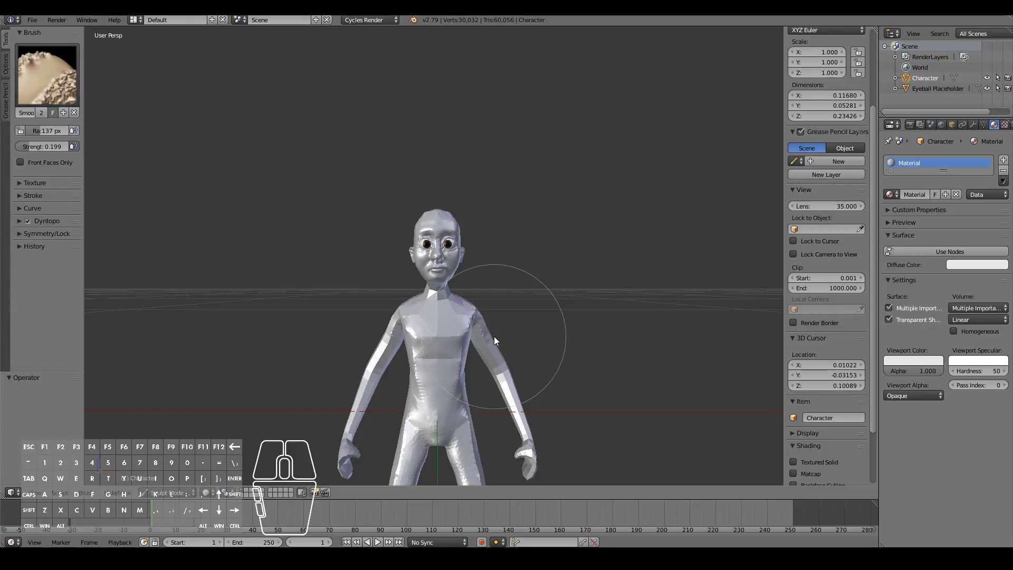
scroll(494, 336, down, 3)
mouse_move(576, 379)
middle_down()
mouse_move(464, 375)
mouse_move(577, 377)
middle_up()
scroll(578, 377, up, 4)
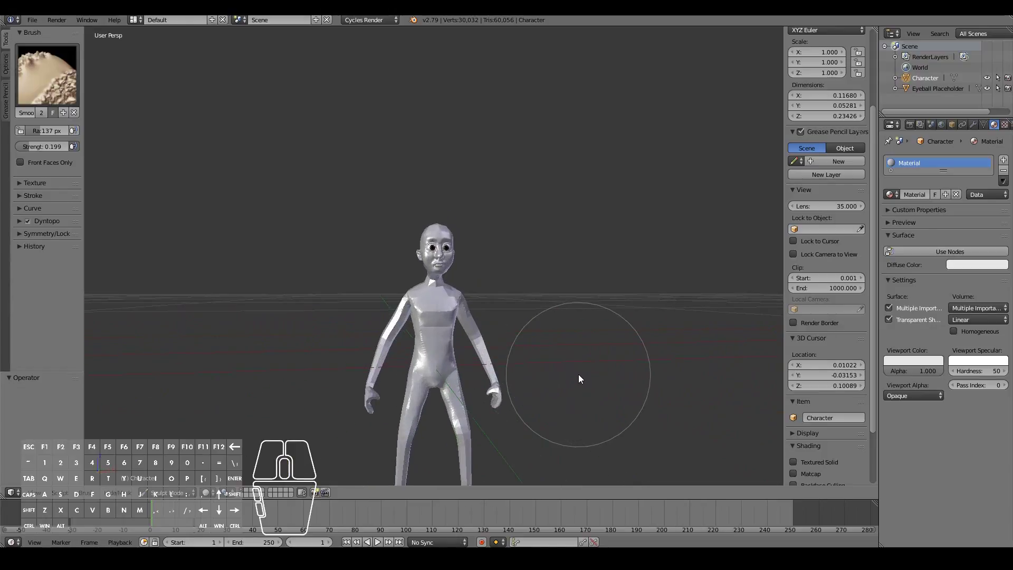
scroll(578, 378, down, 1)
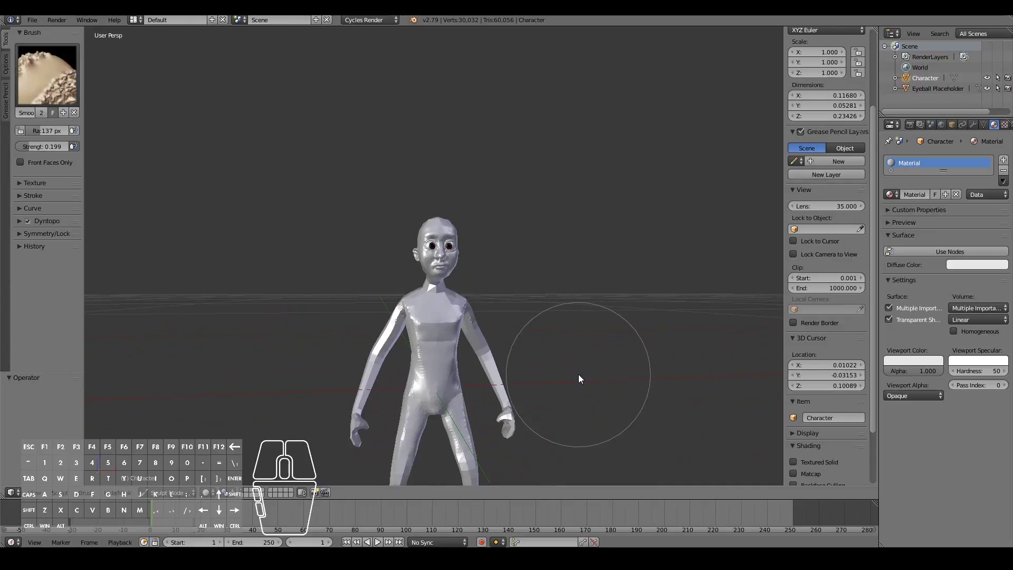
scroll(613, 302, up, 5)
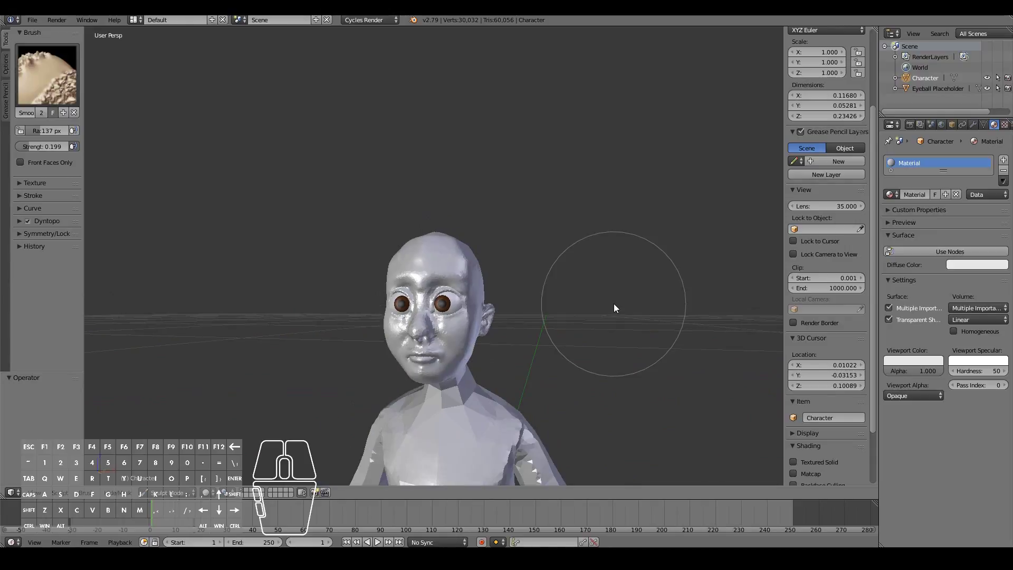
shift+scroll(613, 303, down, 3)
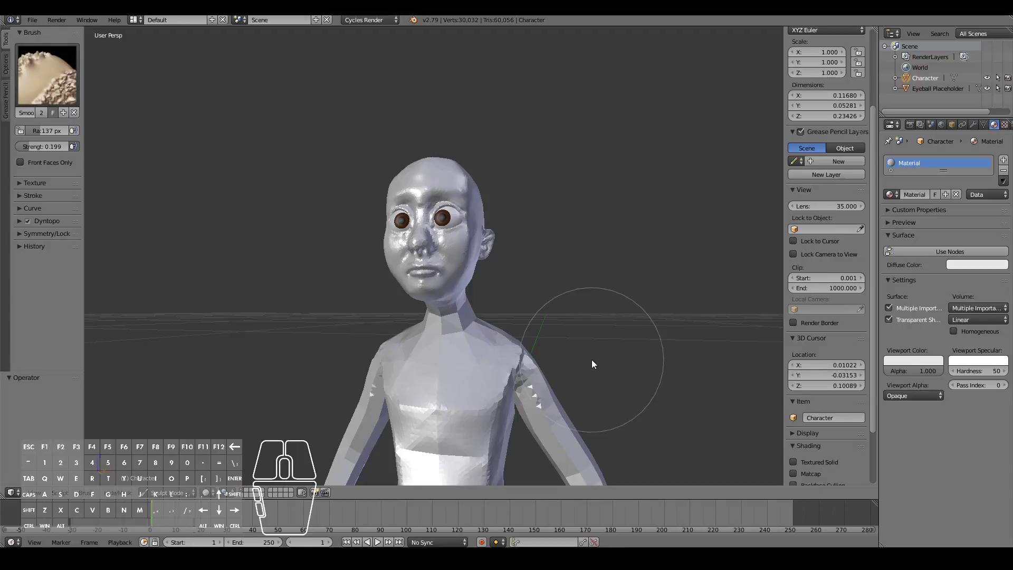
middle_drag(563, 312, 575, 322)
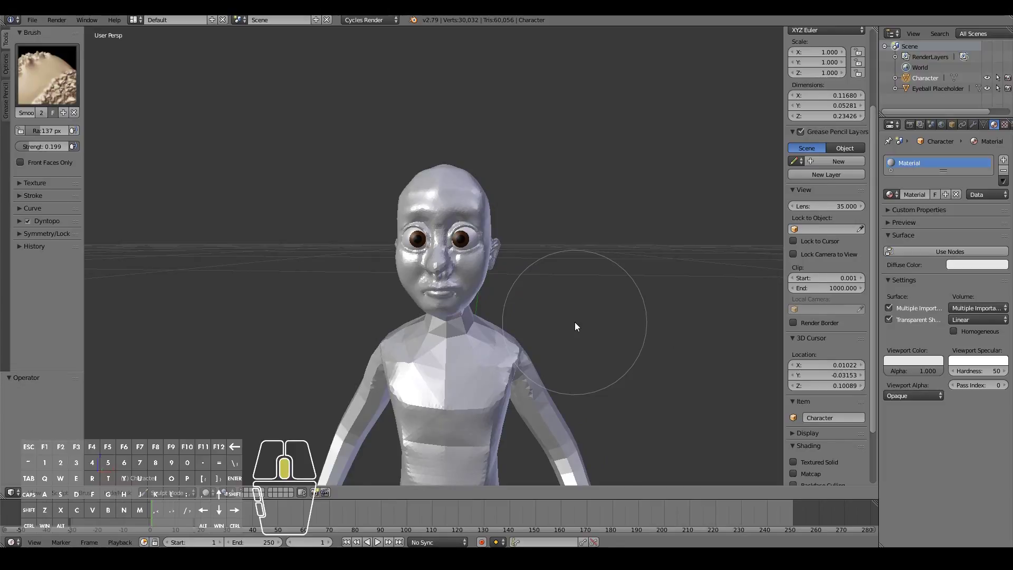
middle_drag(575, 323, 584, 320)
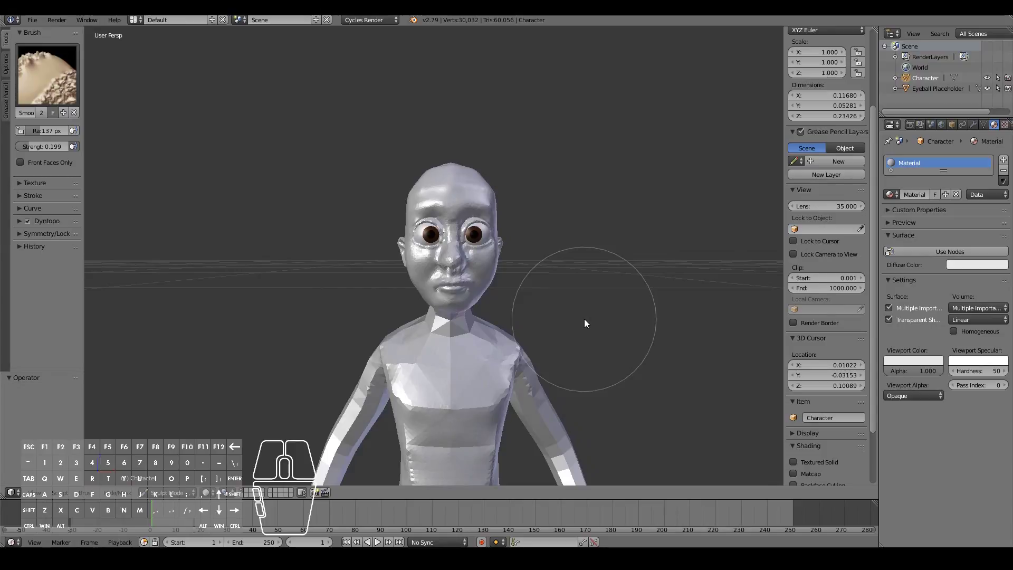